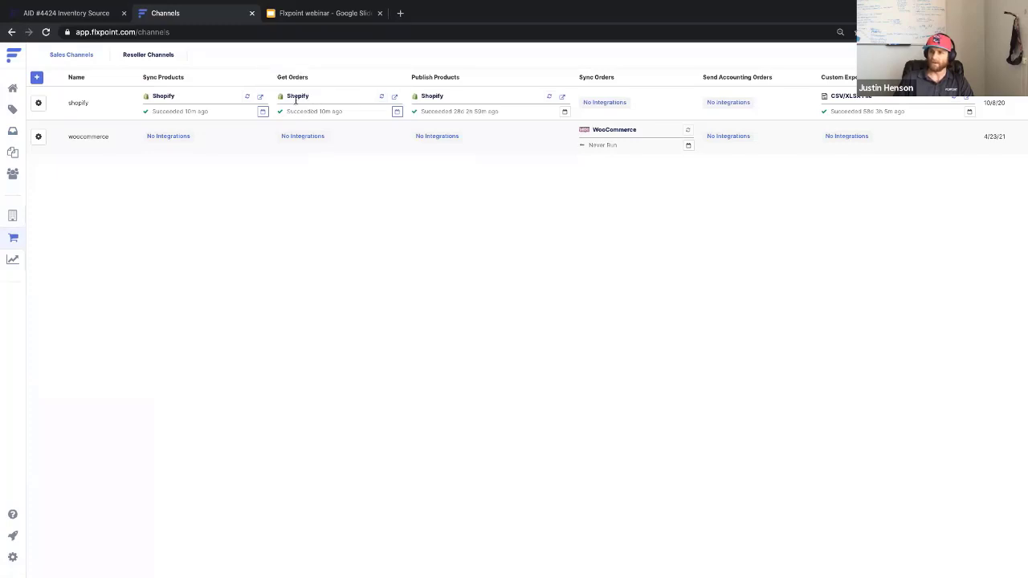
Open the shopify channel's Get Orders integration from its Integrations list and start editing it.
click(37, 107)
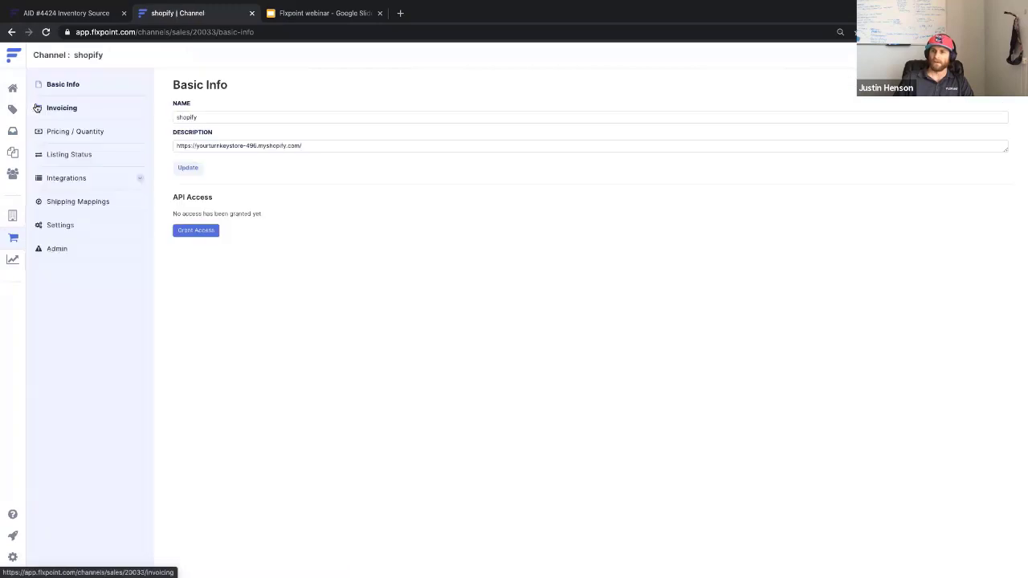
click(101, 187)
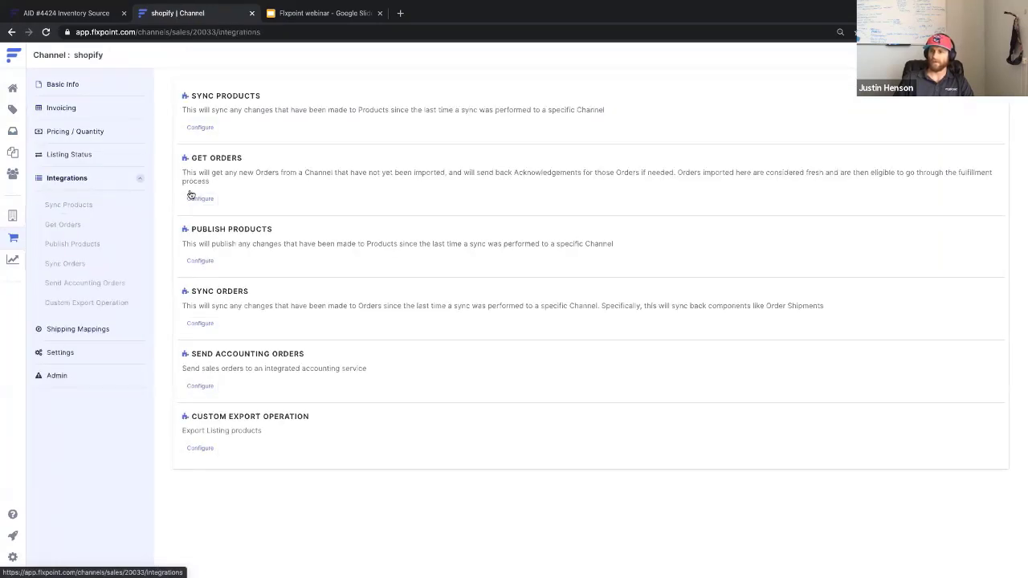
click(207, 200)
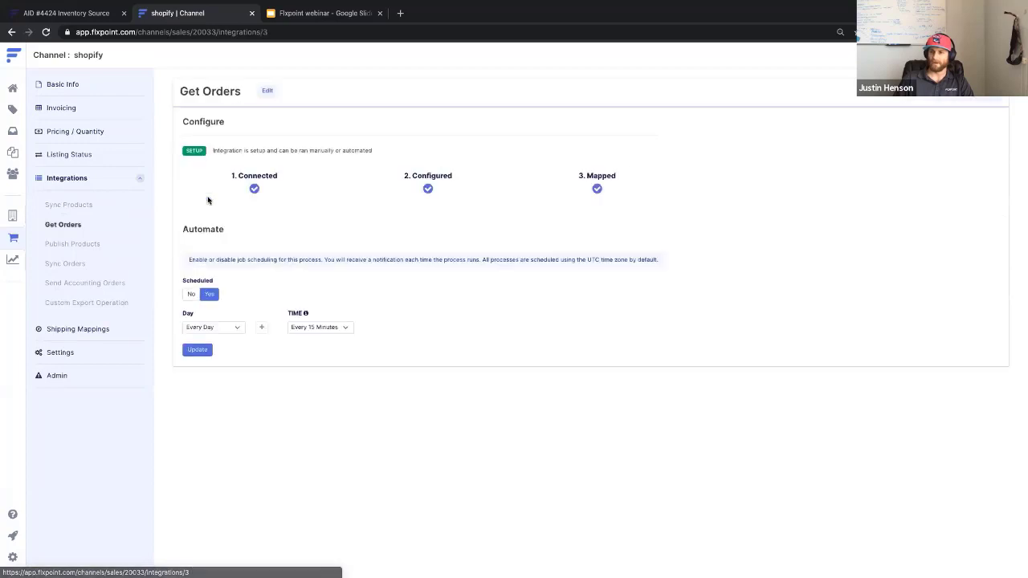
click(269, 91)
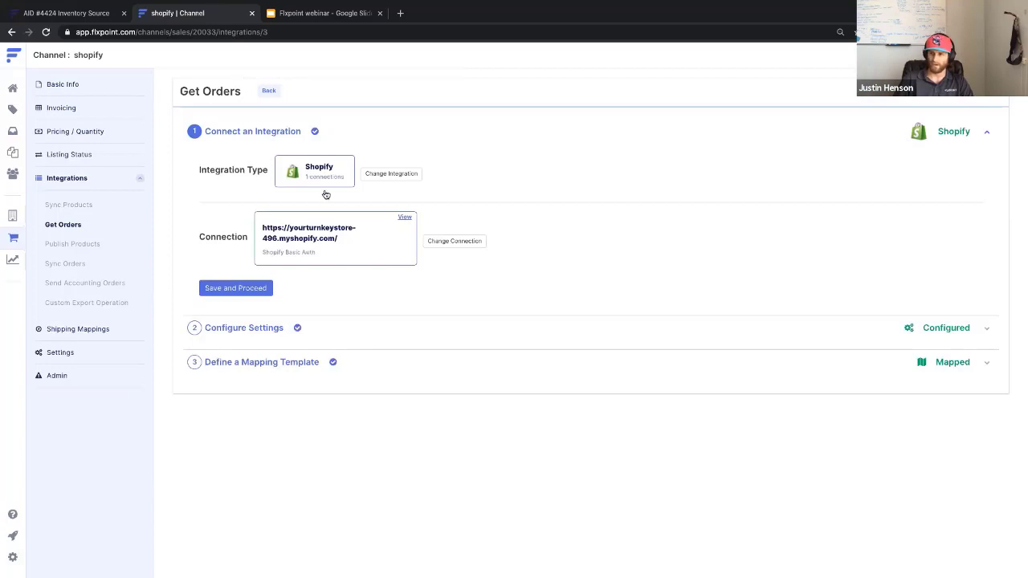
Review the existing Shopify connection details, then save and proceed to the Get Orders settings.
click(406, 219)
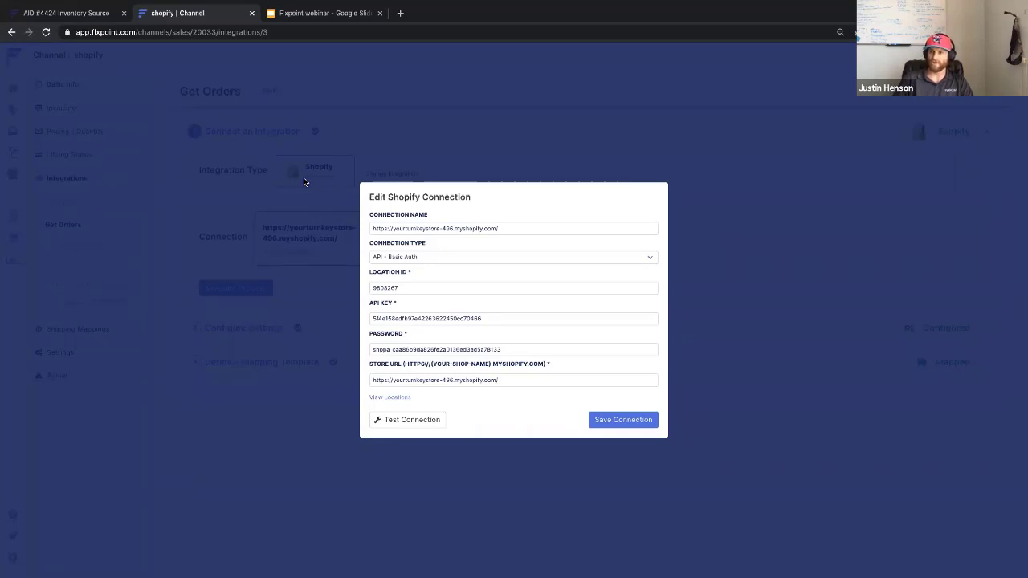
click(238, 200)
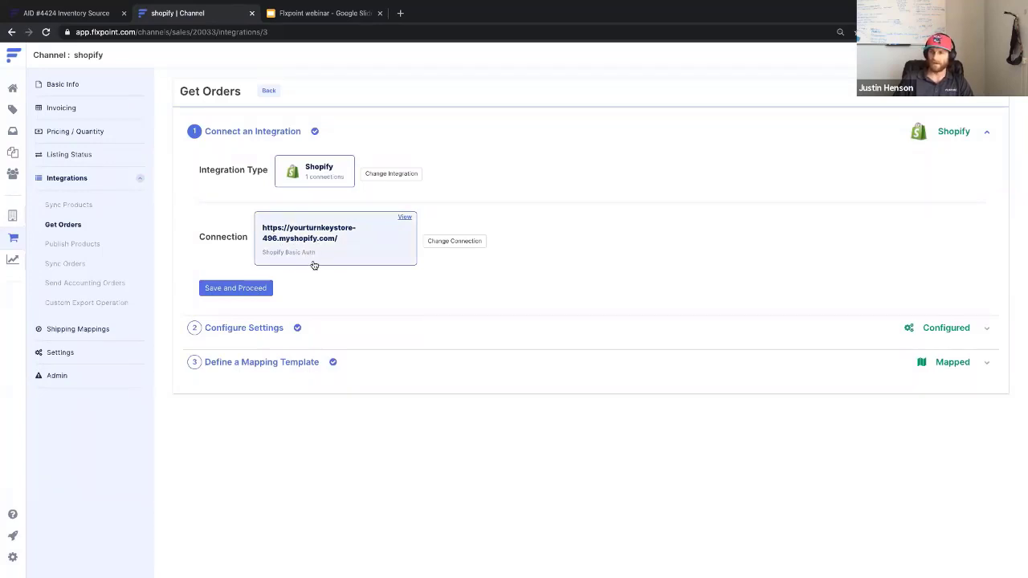
click(269, 291)
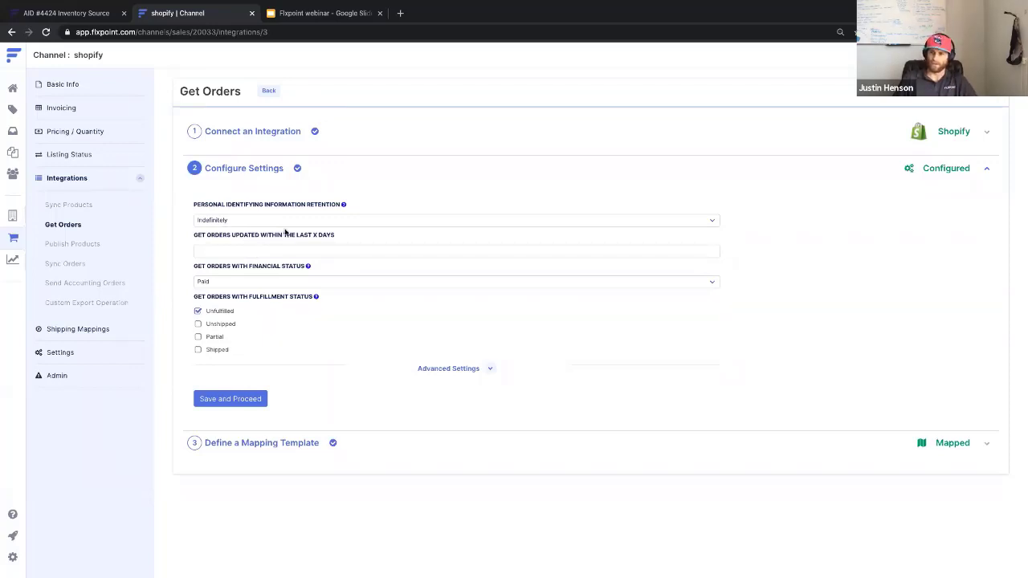
Keep personal data retention at Indefinitely and set orders updated within the last 7 days.
mouse_move(343, 205)
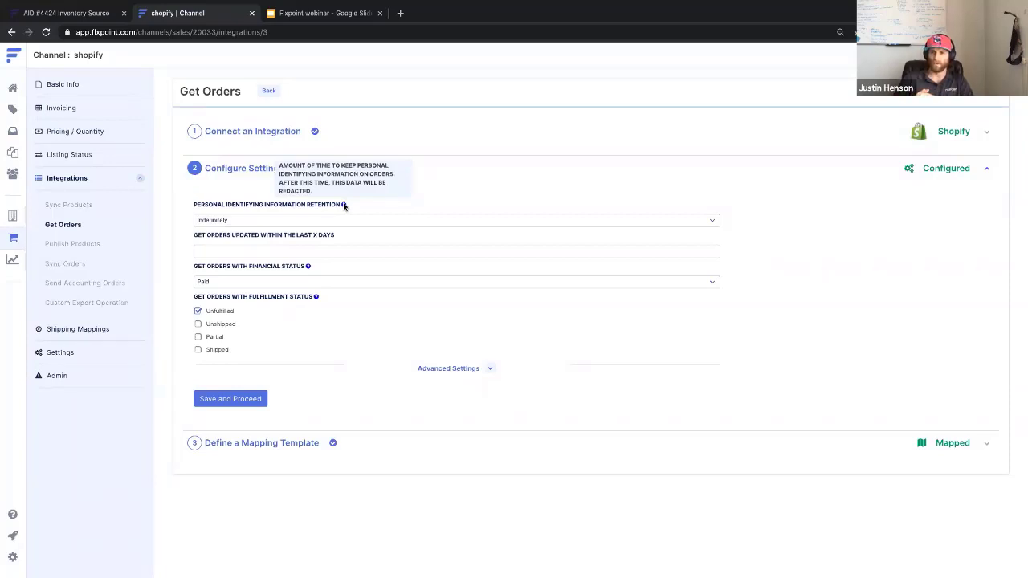
click(339, 220)
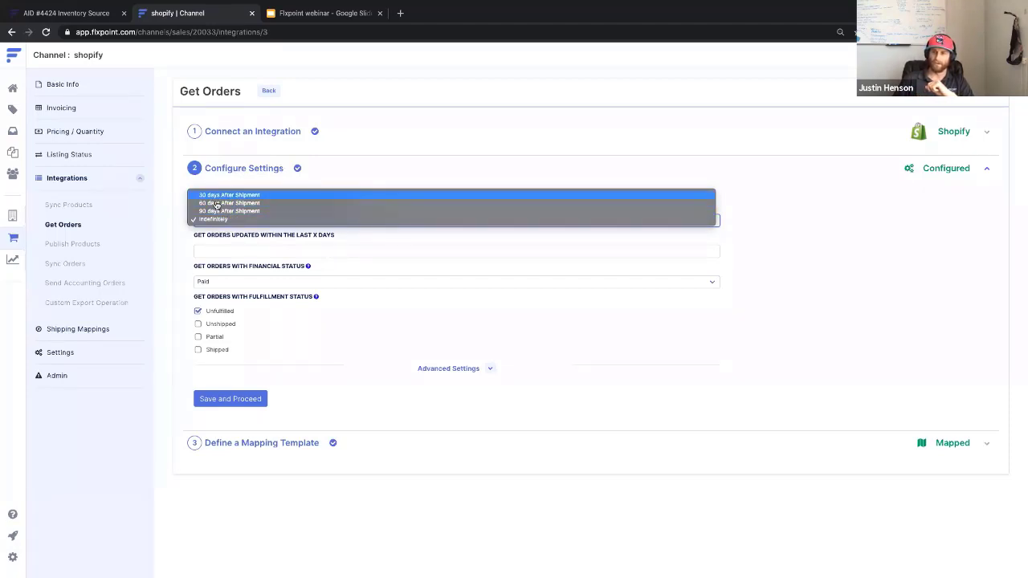
click(232, 175)
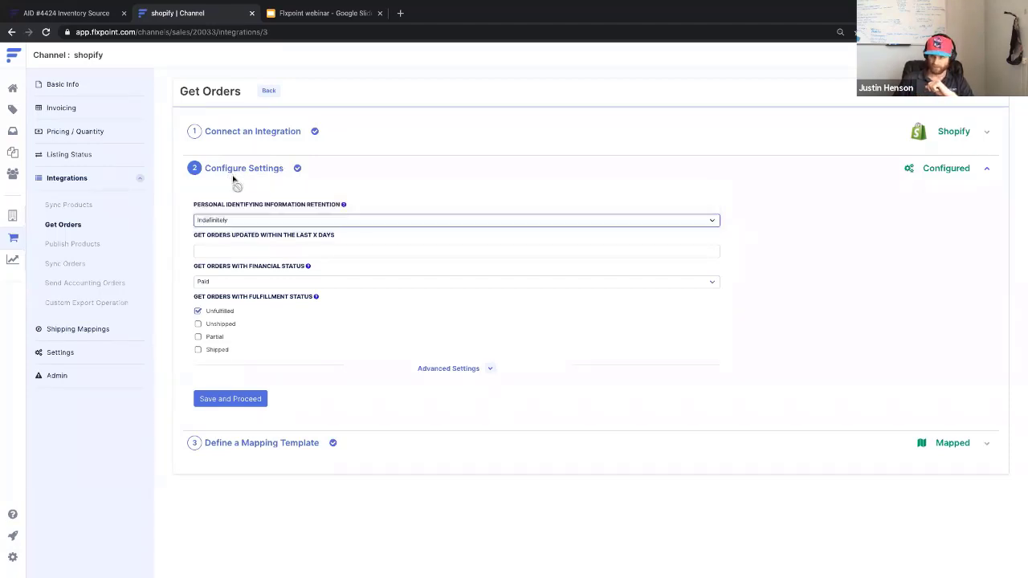
click(225, 250)
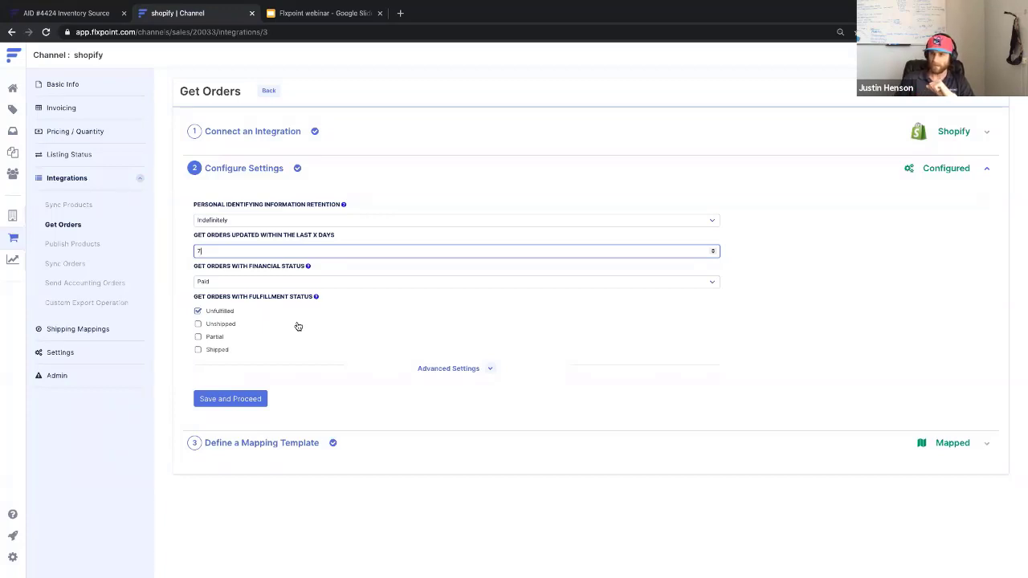
mouse_move(308, 270)
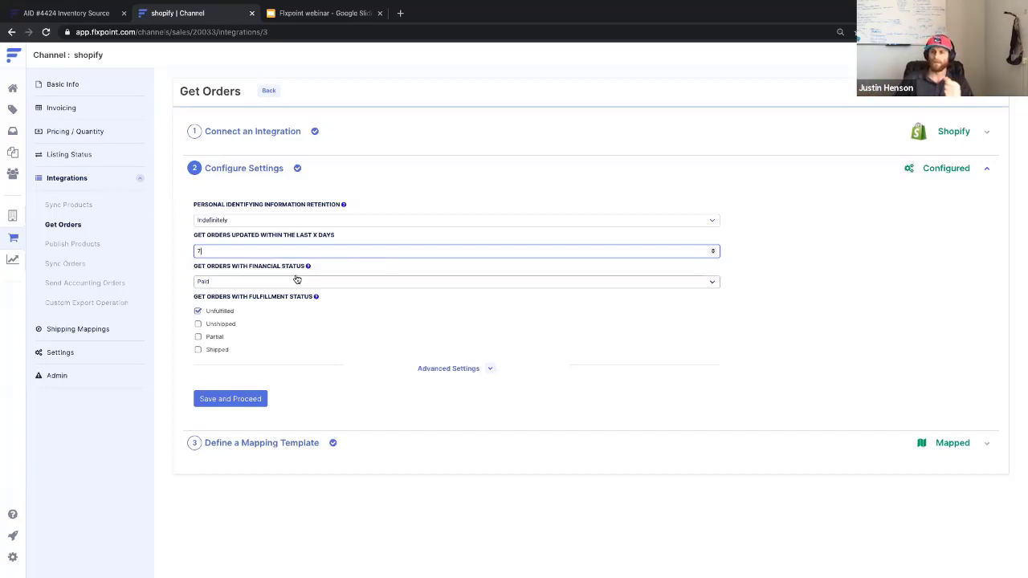
click(251, 282)
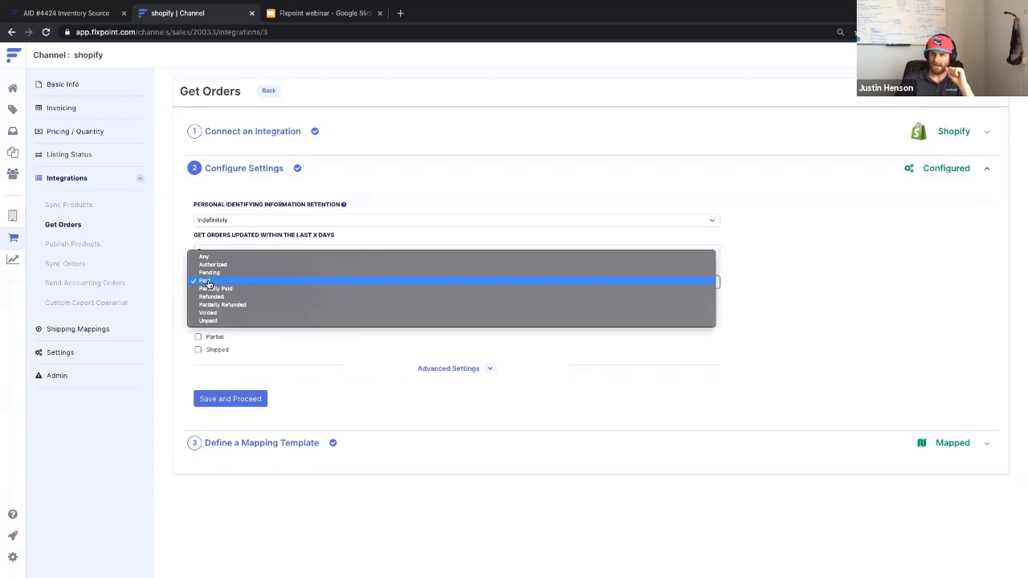
click(208, 282)
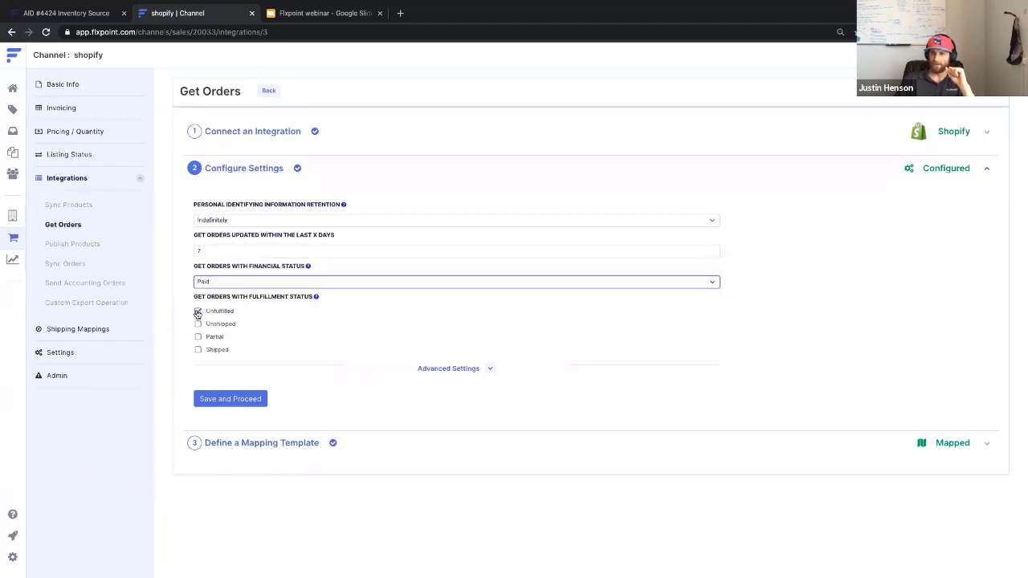
click(226, 283)
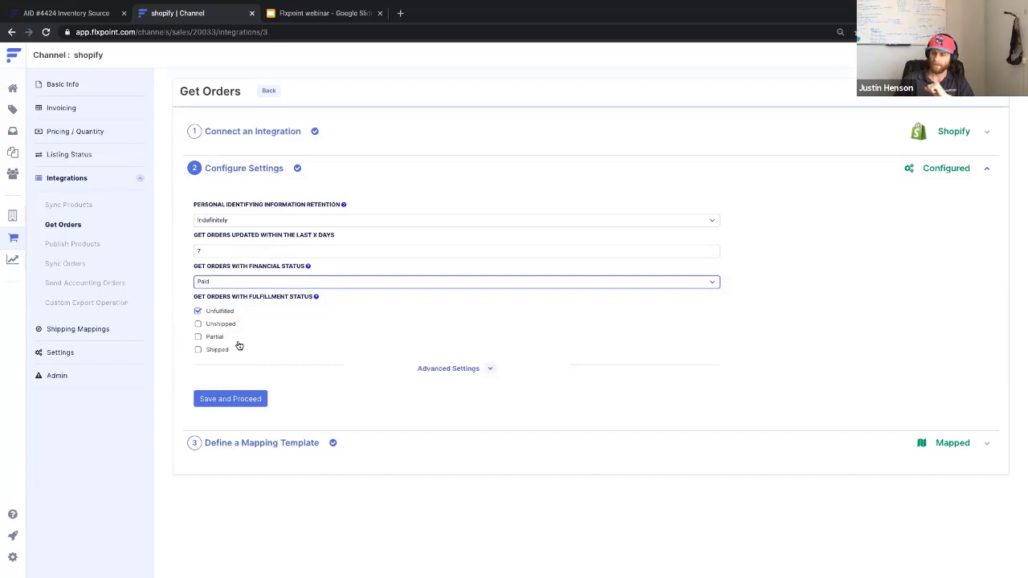
Set the Advanced Settings upload tag to 'Flxpoint', then save and proceed to the mapping step.
click(470, 369)
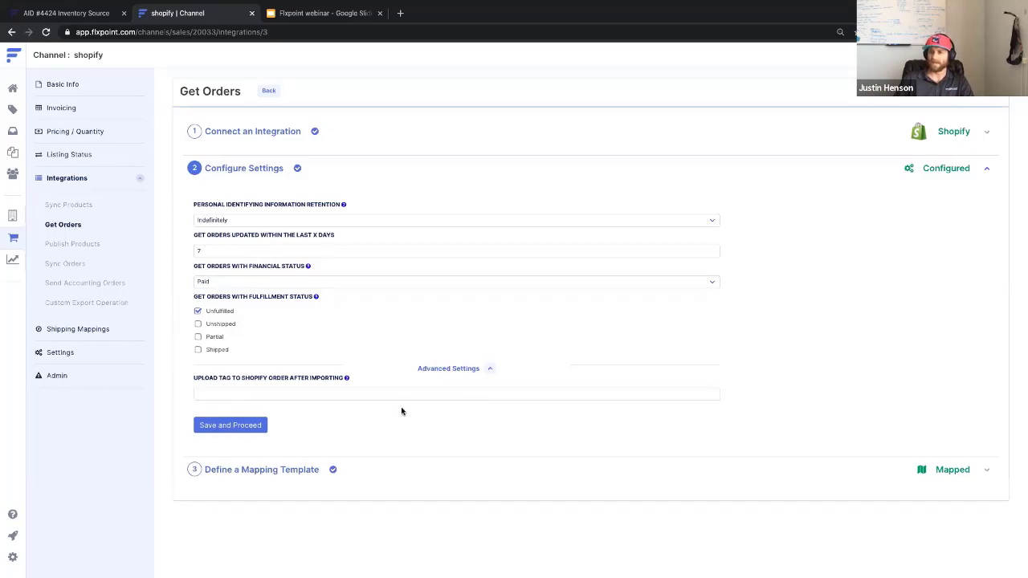
click(309, 393)
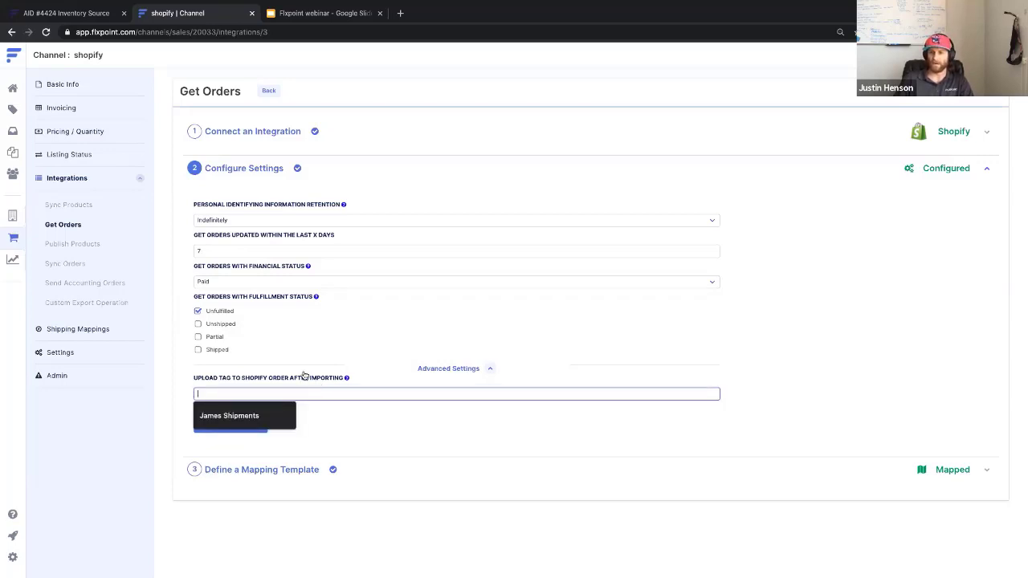
click(302, 372)
click(439, 370)
click(304, 394)
text(Flxpoint)
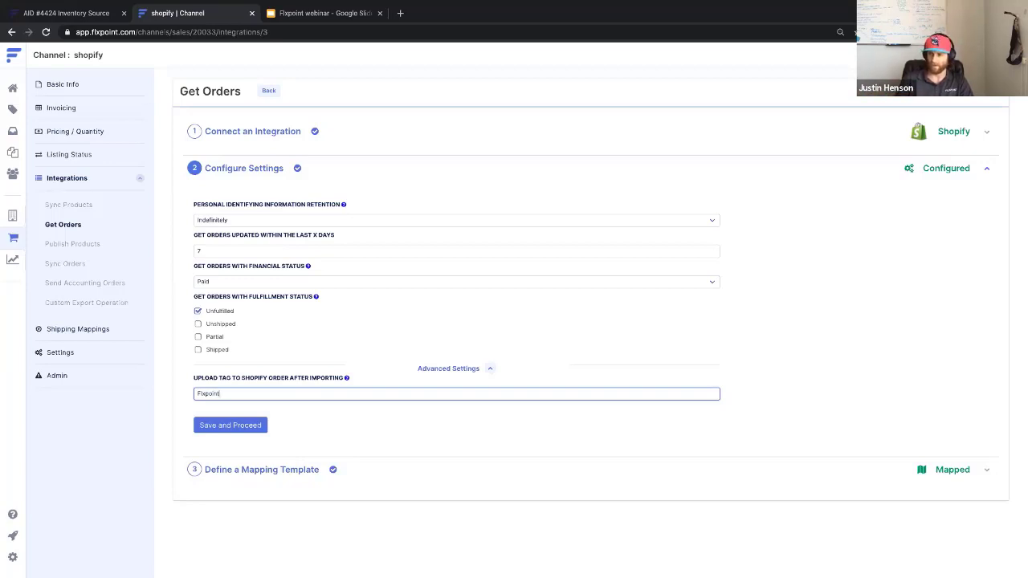
click(464, 372)
click(244, 399)
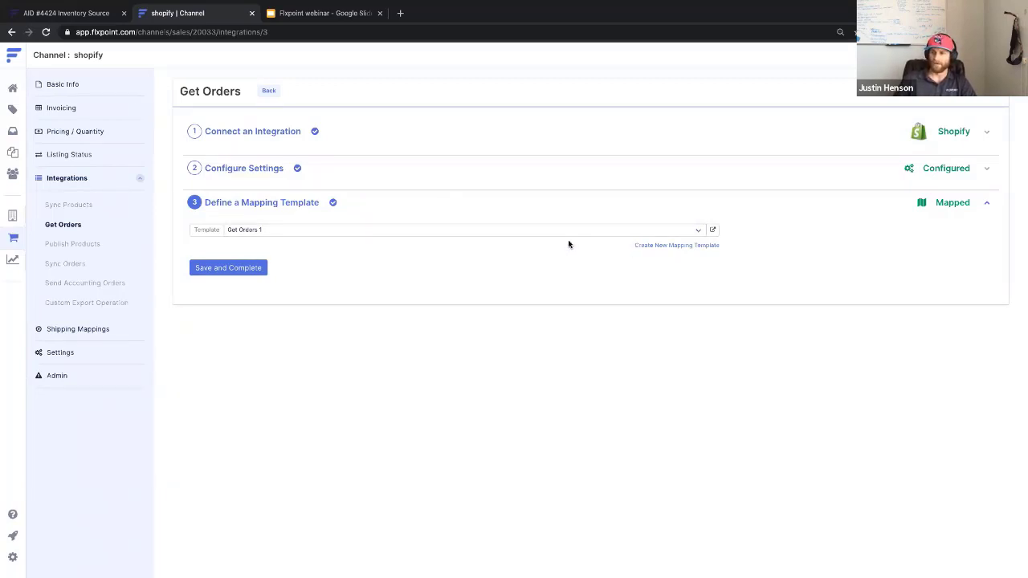
Open the Get Orders 1 mapping template and review its billing, order and shipping field mappings.
click(712, 230)
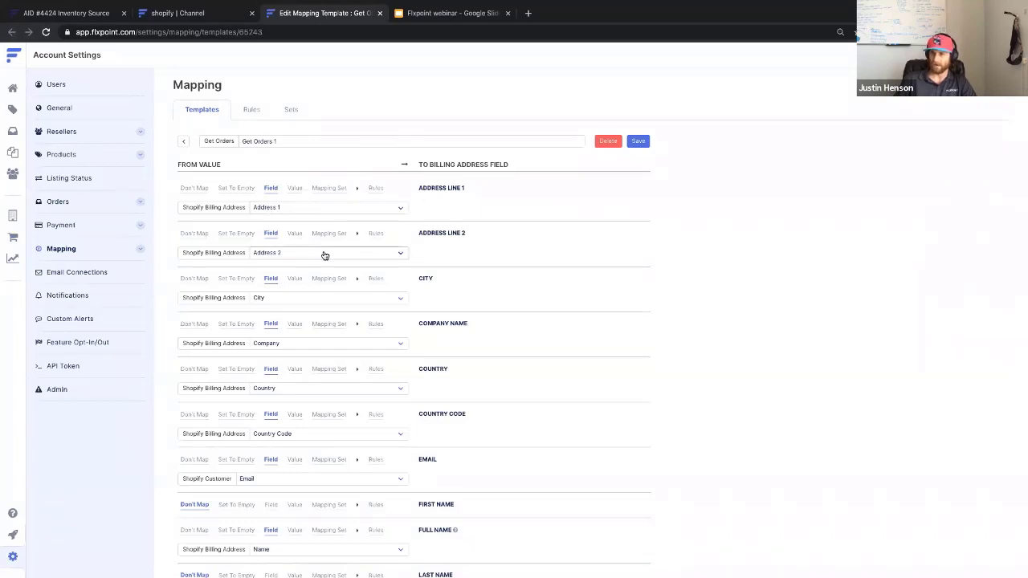
scroll(294, 346, down, 2)
scroll(294, 347, down, 1)
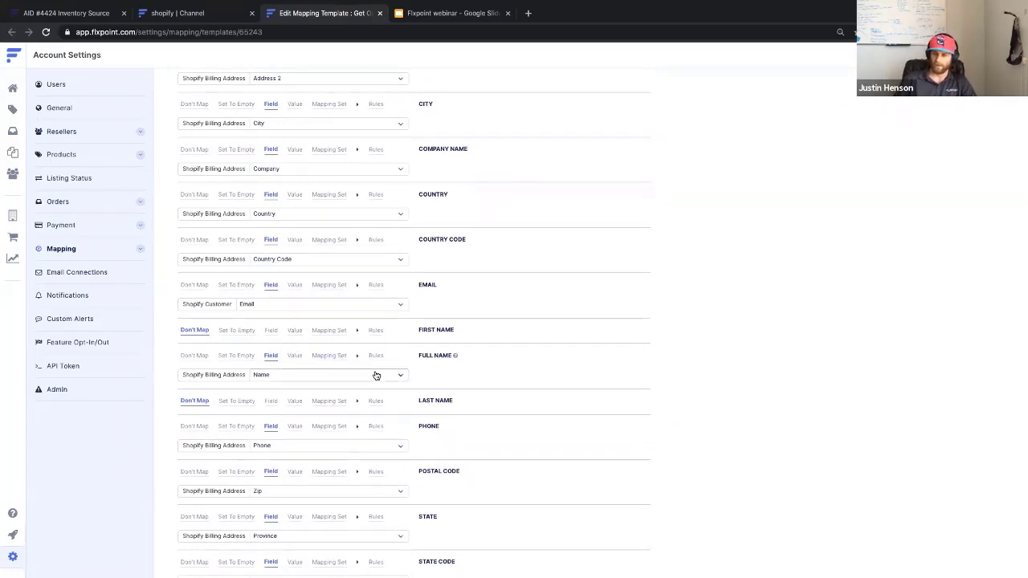
scroll(376, 375, down, 6)
scroll(376, 374, down, 4)
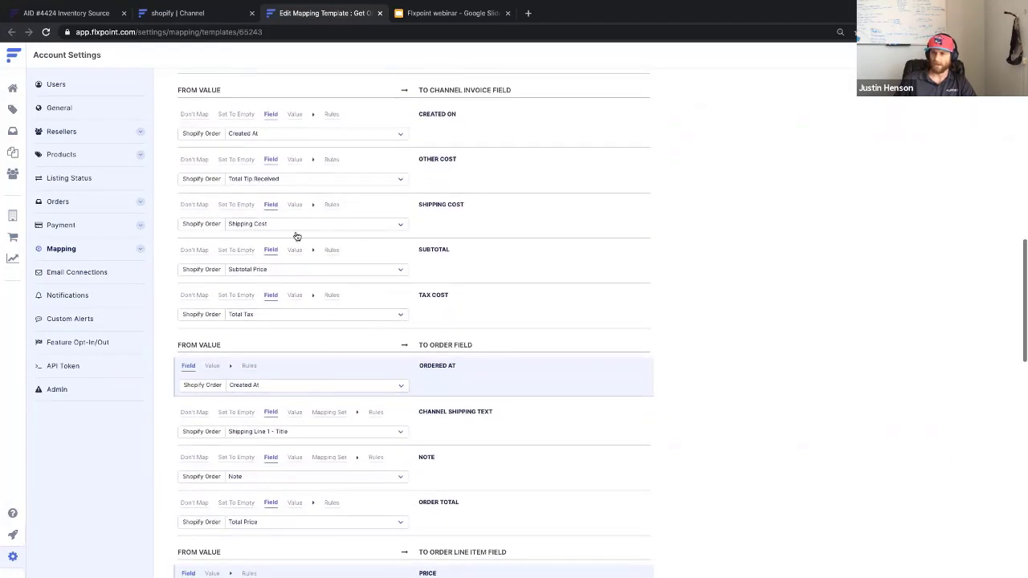
scroll(273, 289, down, 7)
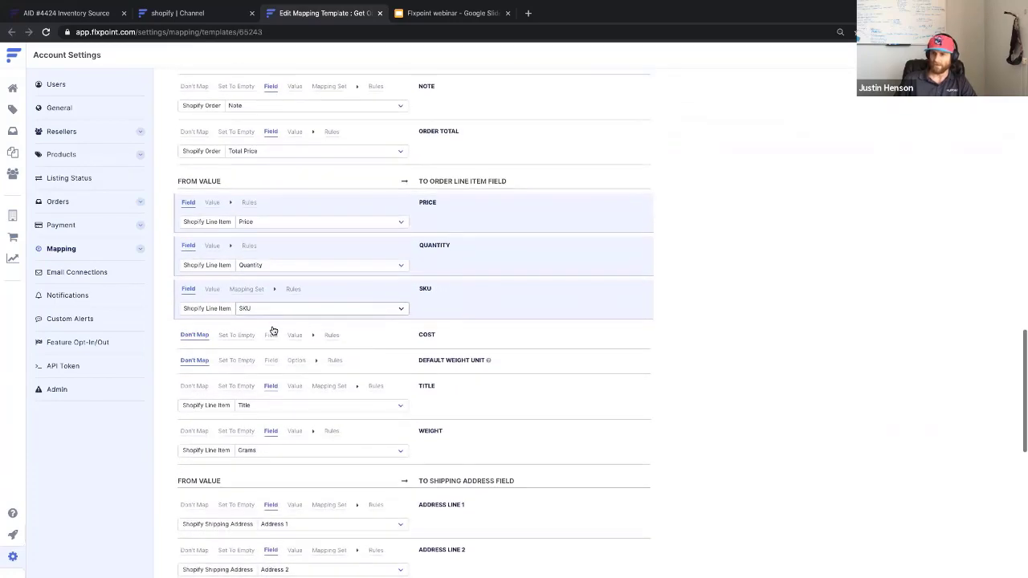
scroll(273, 331, down, 2)
scroll(273, 331, down, 8)
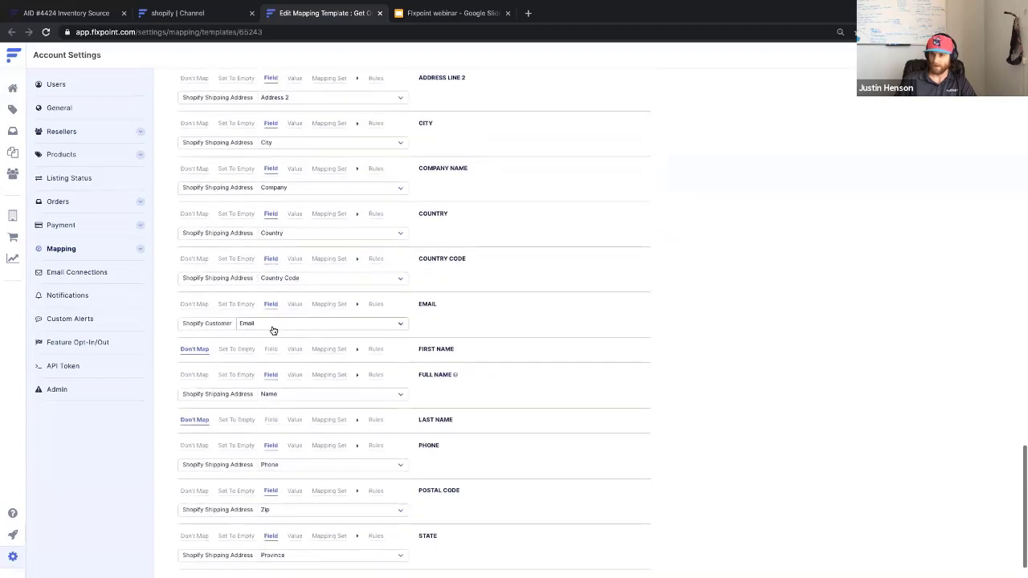
scroll(273, 331, down, 1)
scroll(273, 329, up, 16)
scroll(273, 329, up, 15)
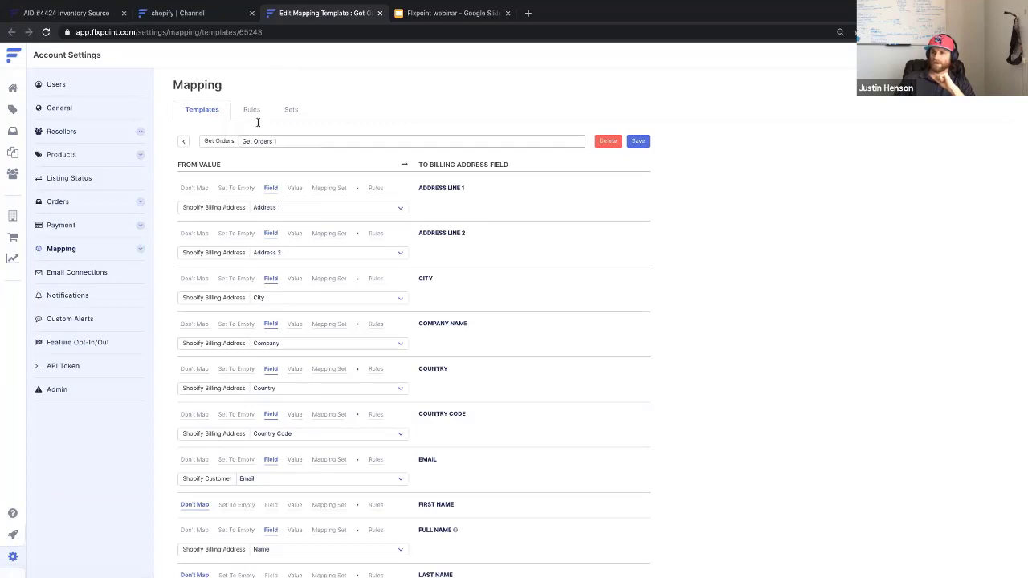
Return from the mapping template and finish Get Orders setup with a 15-minute fetch schedule.
click(379, 13)
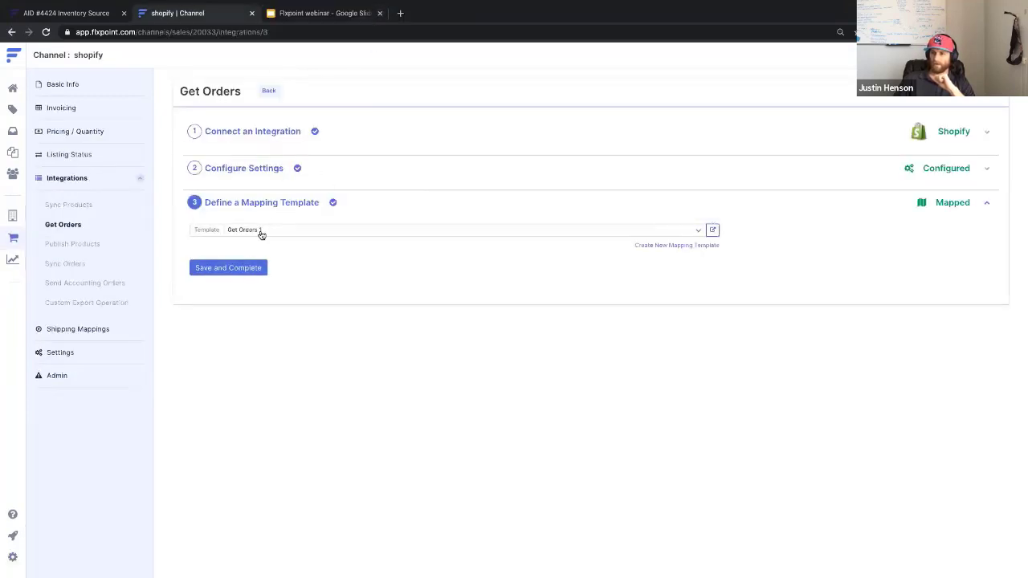
click(228, 267)
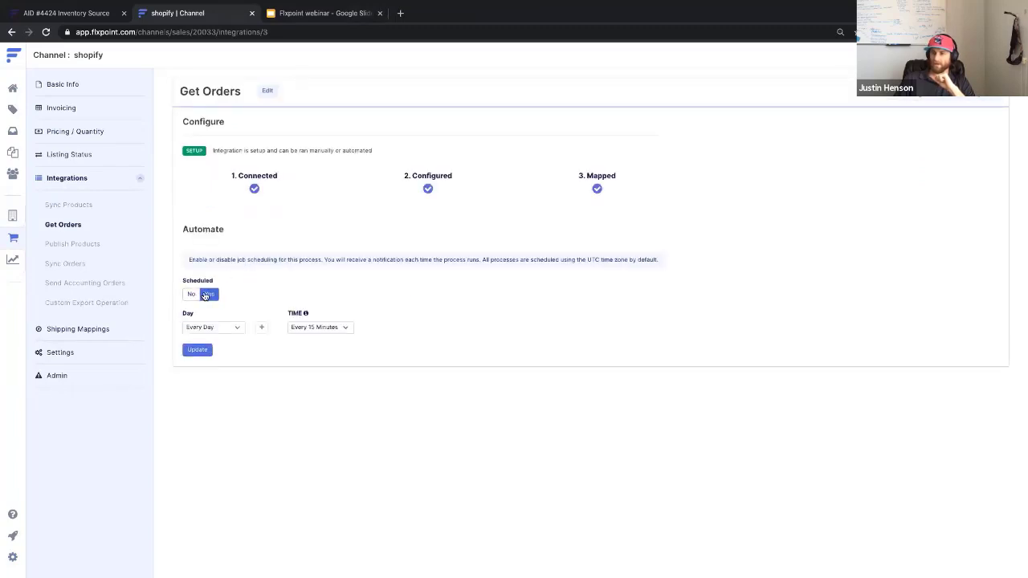
click(333, 328)
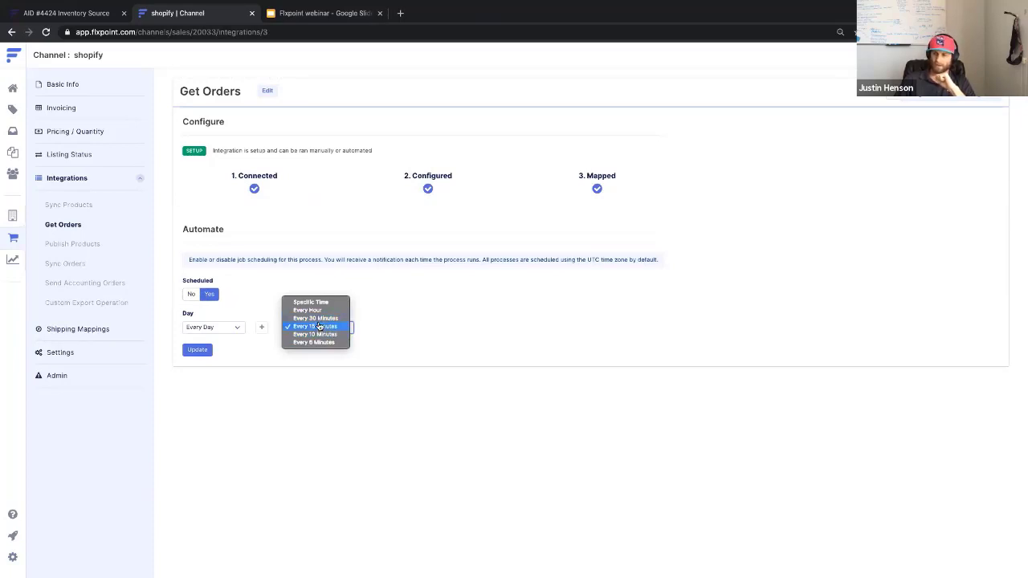
click(279, 253)
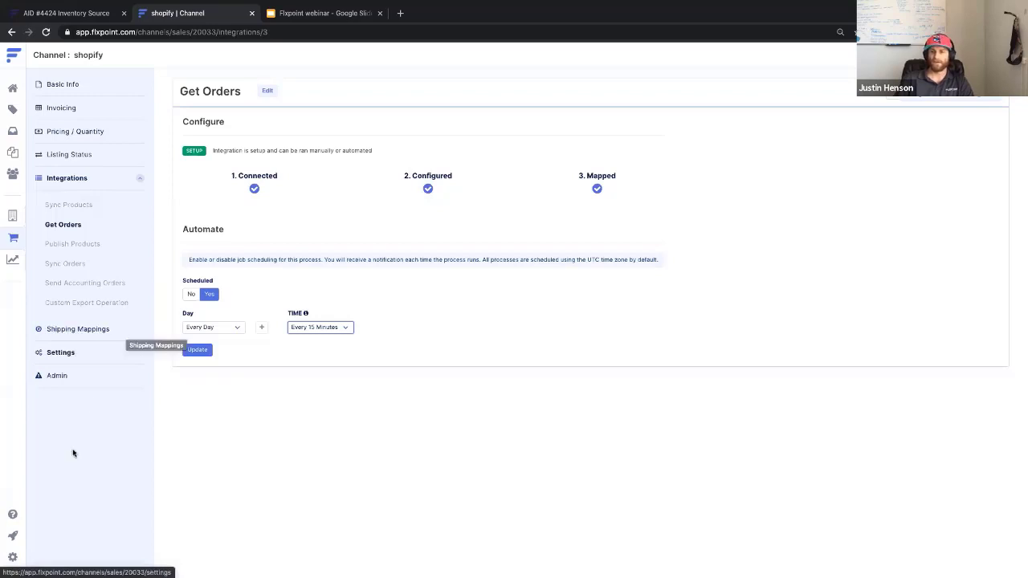
Bring up the Shipping Policies list under the account's Orders settings.
click(12, 559)
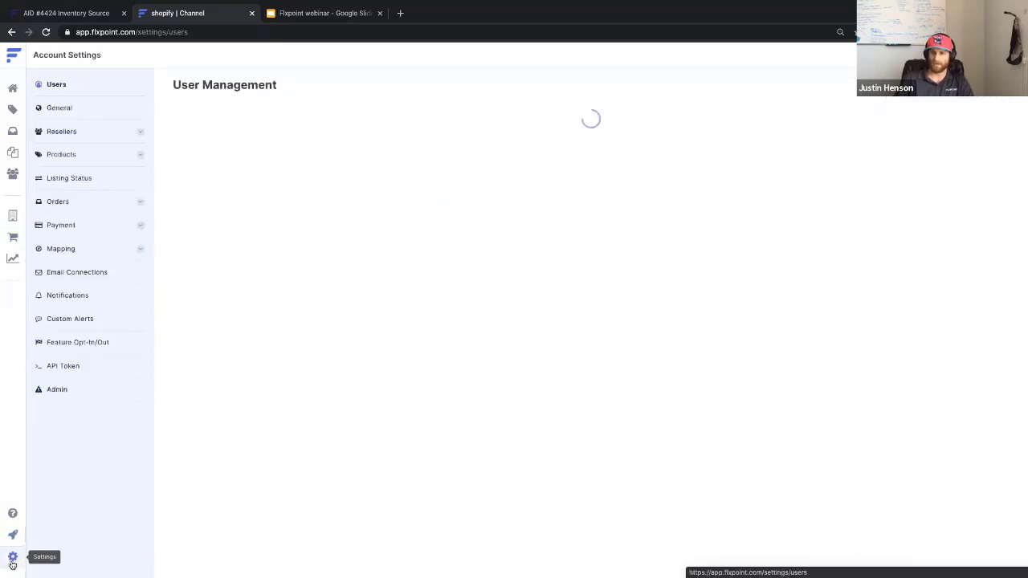
click(70, 206)
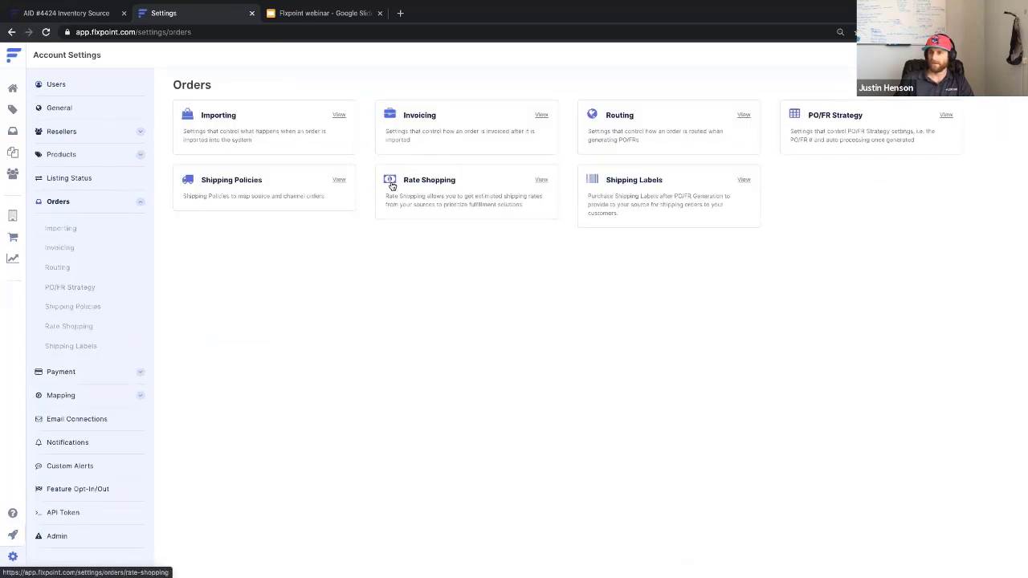
click(207, 181)
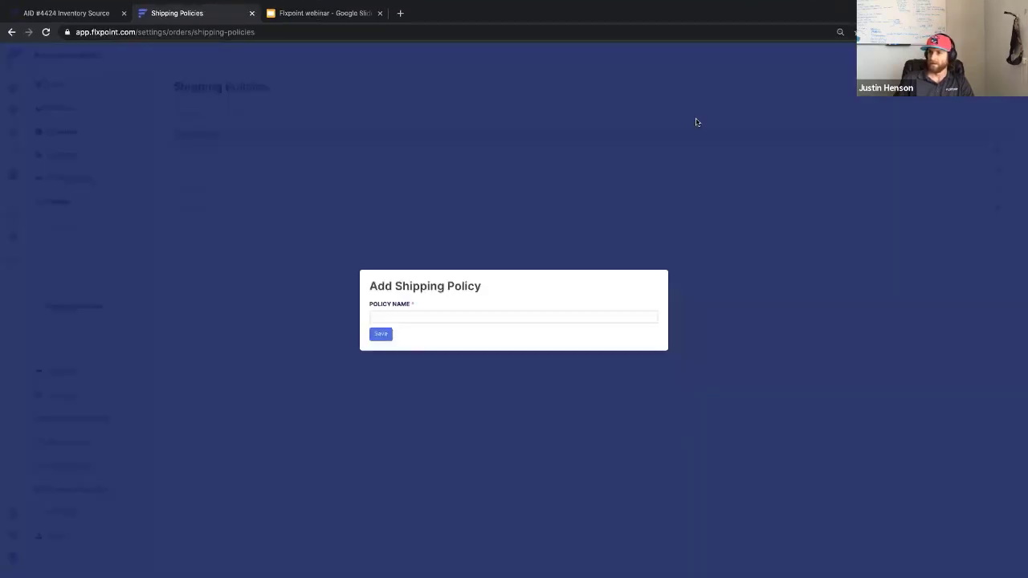
Add and save a new shipping policy named 'Value'.
click(452, 316)
text(Valu)
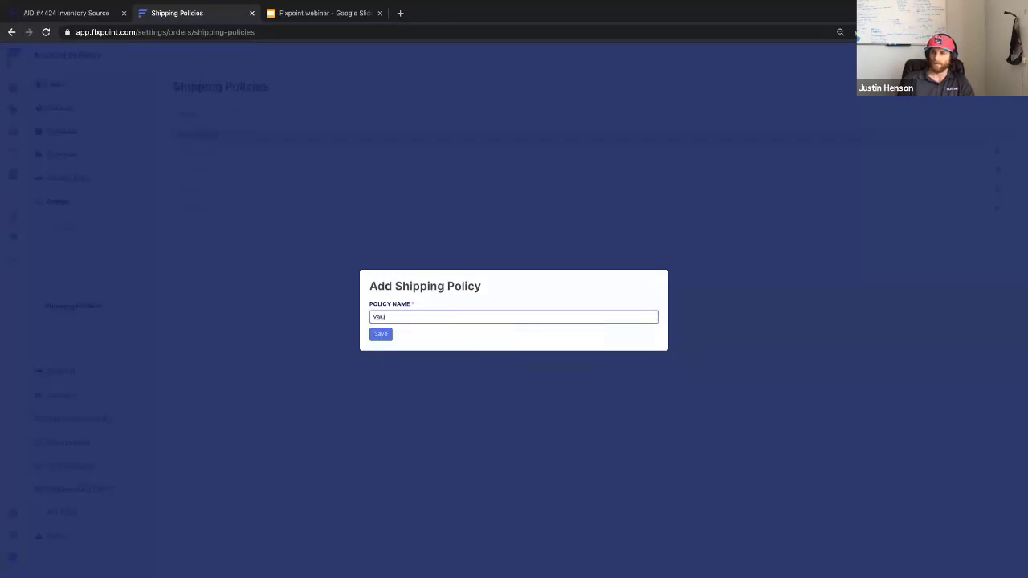
text(e)
click(381, 335)
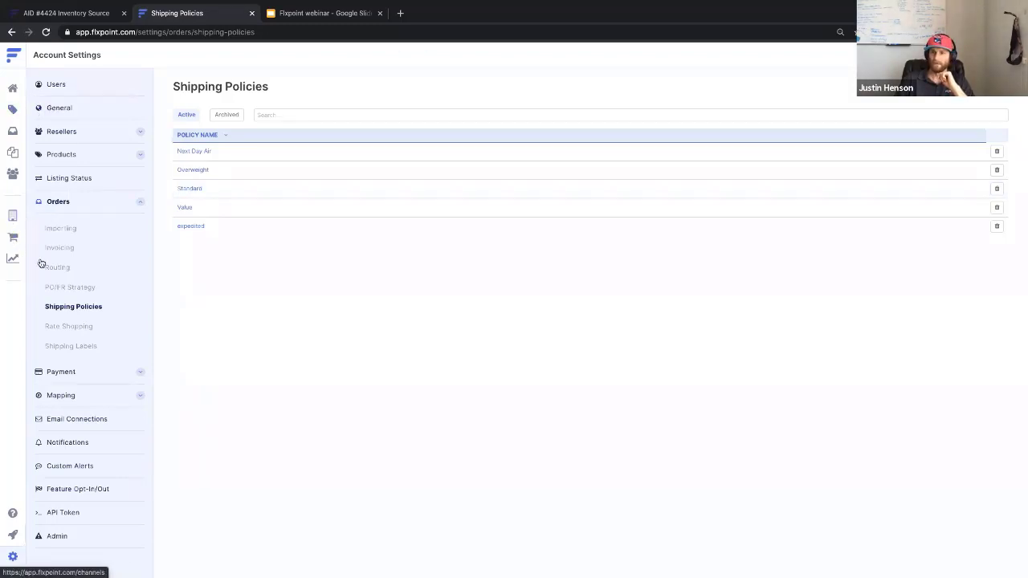
Go to the shopify channel's Shipping Mappings from the Channels list.
click(12, 239)
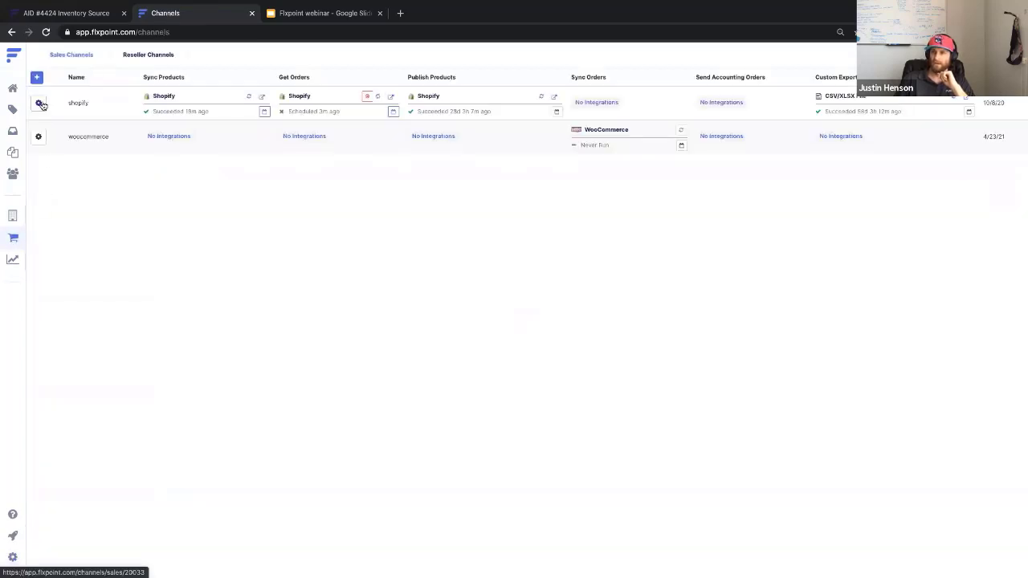
click(39, 103)
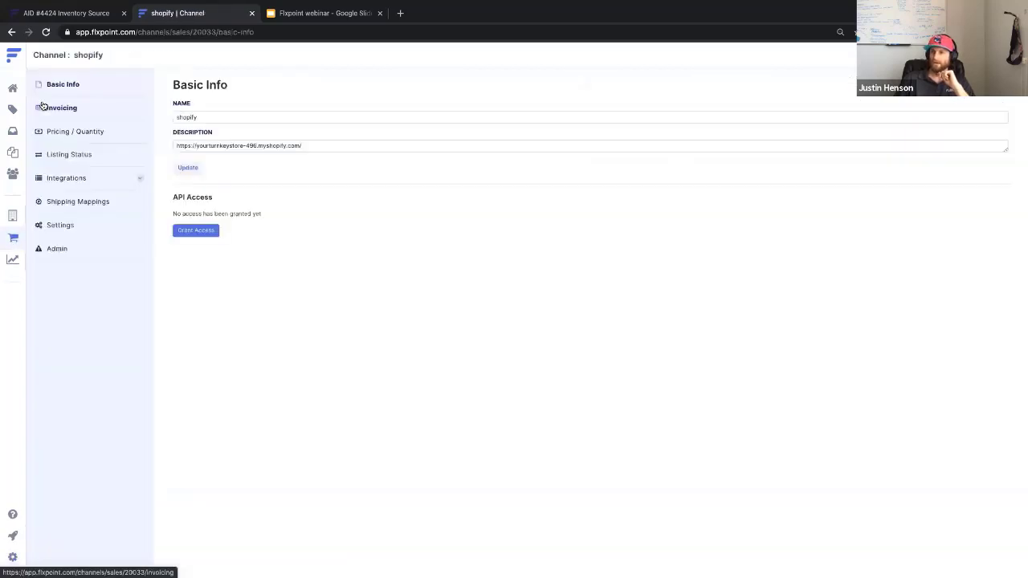
click(94, 203)
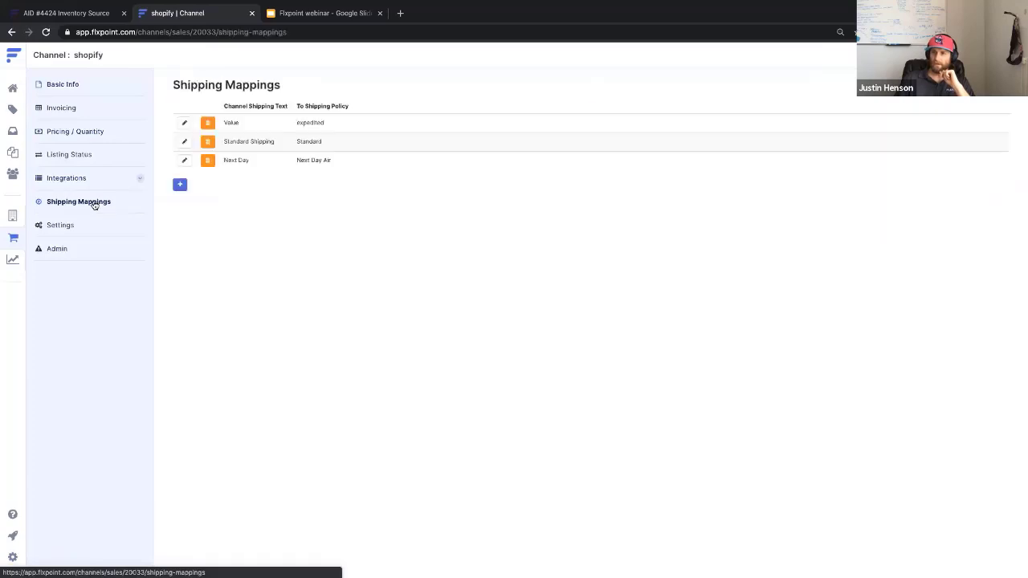
Create and save a mapping from 'Value Shipping' to the Value shipping policy.
click(181, 185)
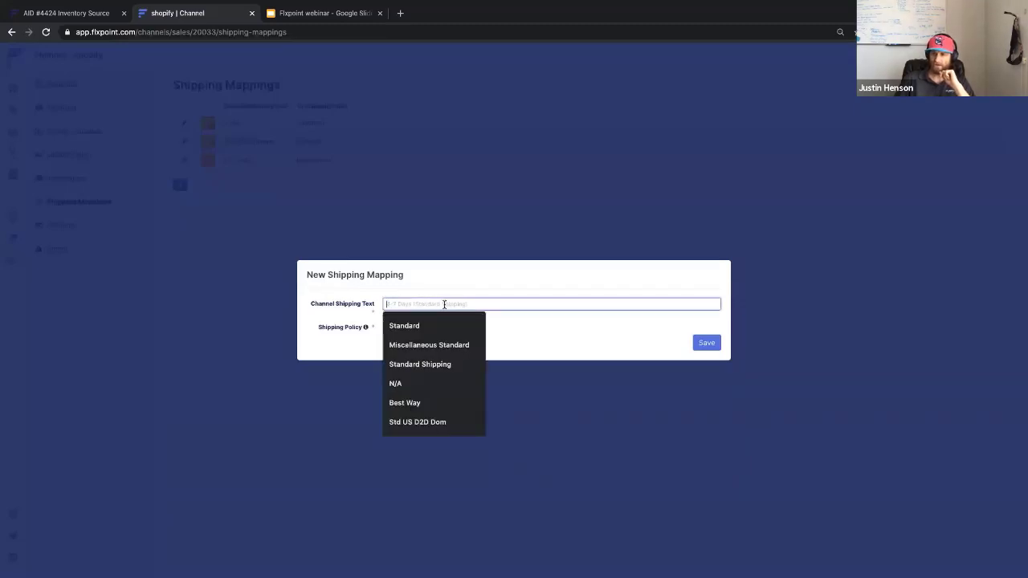
click(413, 316)
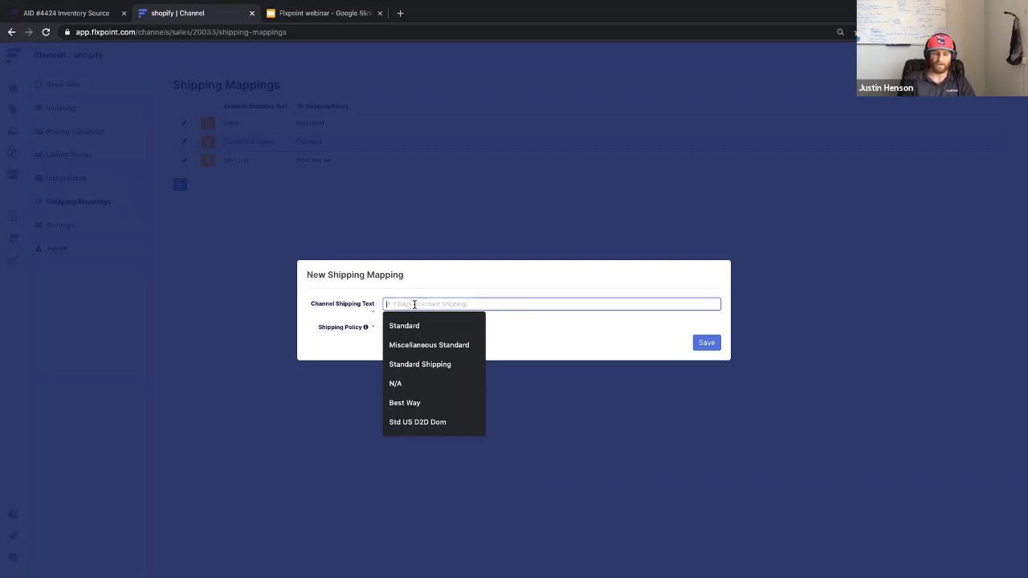
text(Va)
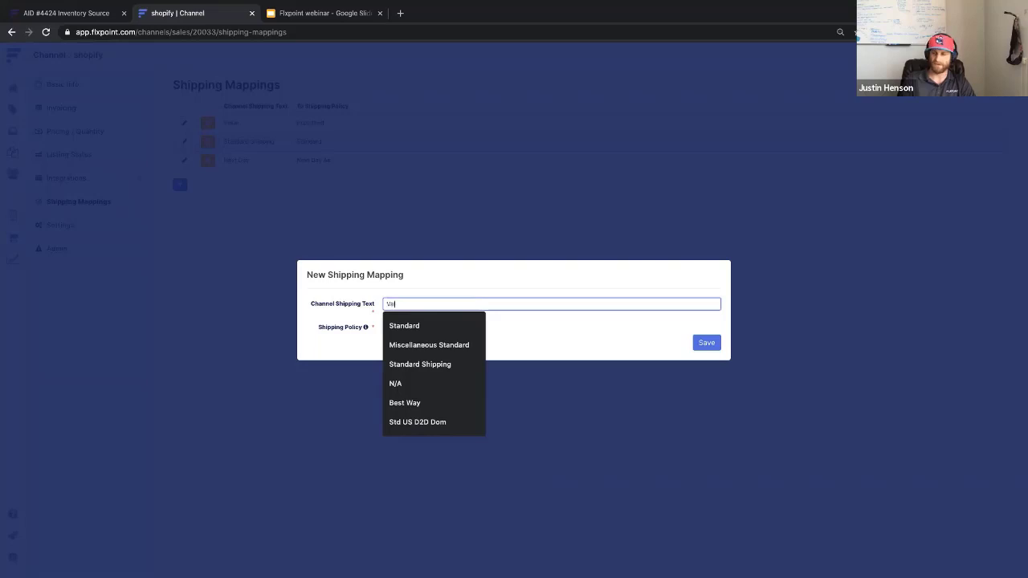
text(lue Shipping)
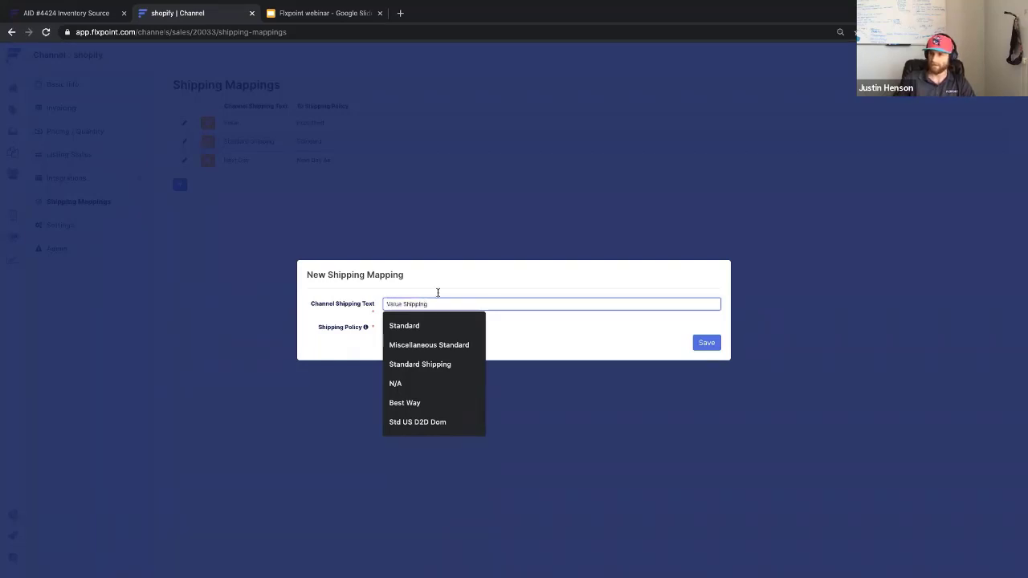
click(463, 281)
click(402, 329)
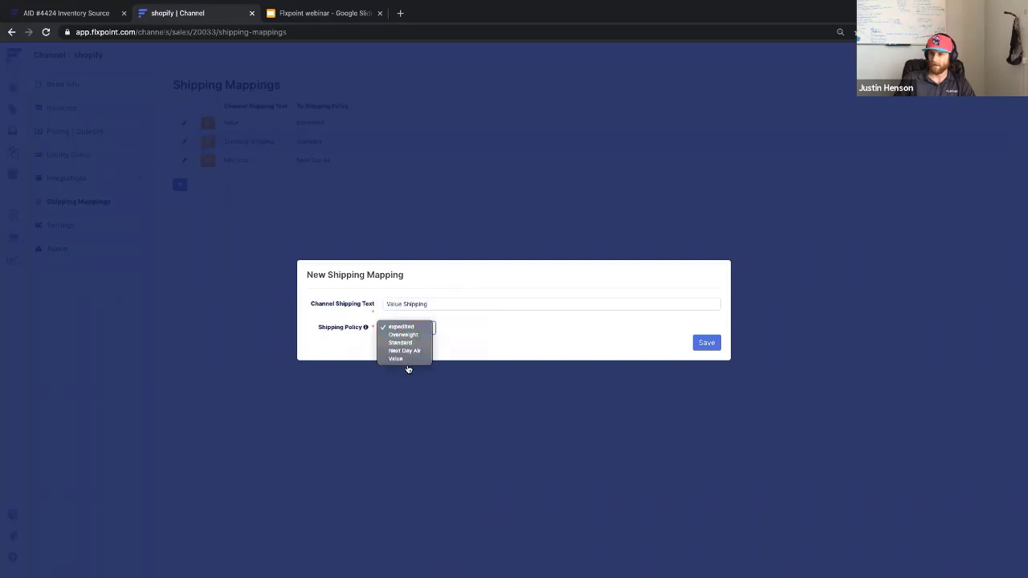
click(403, 361)
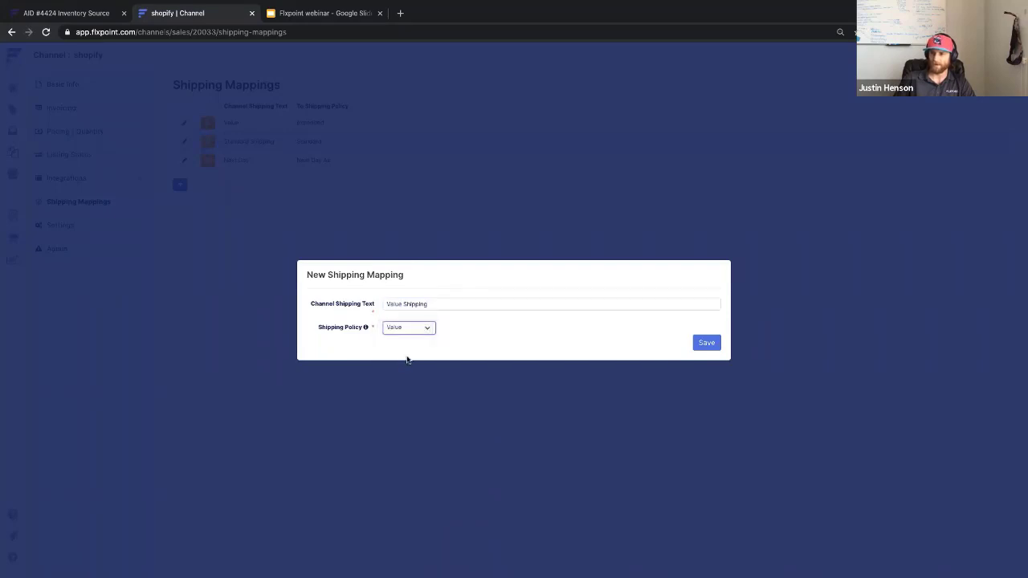
click(705, 343)
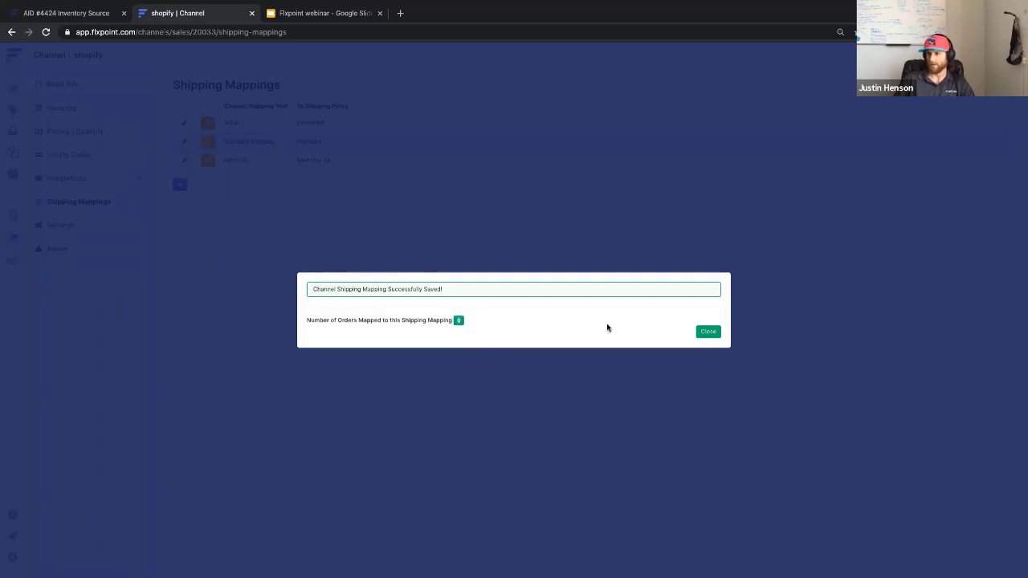
Dismiss the success confirmation to return to the shopify Shipping Mappings table.
click(708, 333)
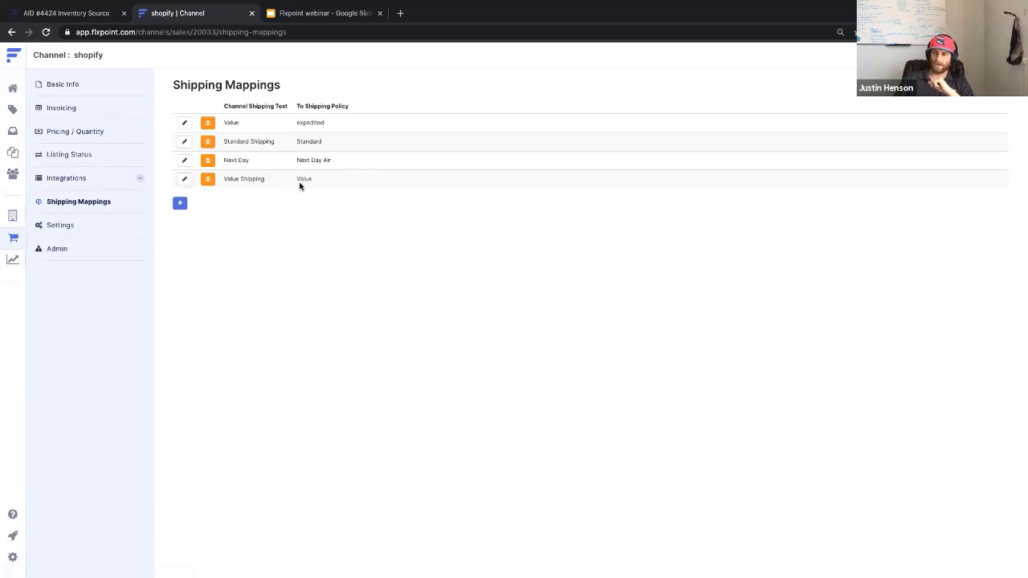
Open the USD-FLX source's Shipping Methods and start a new shipping method.
click(12, 215)
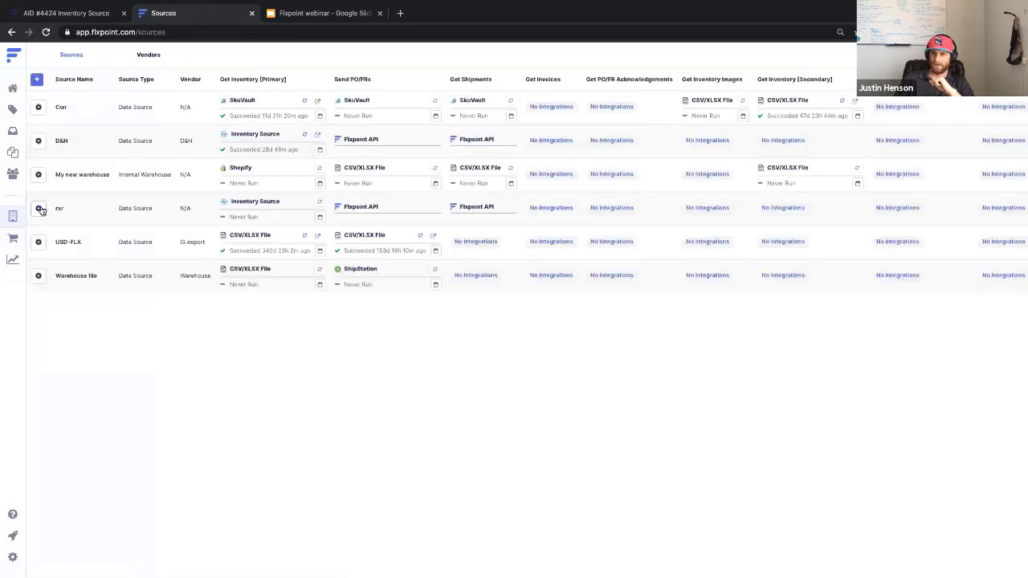
click(40, 244)
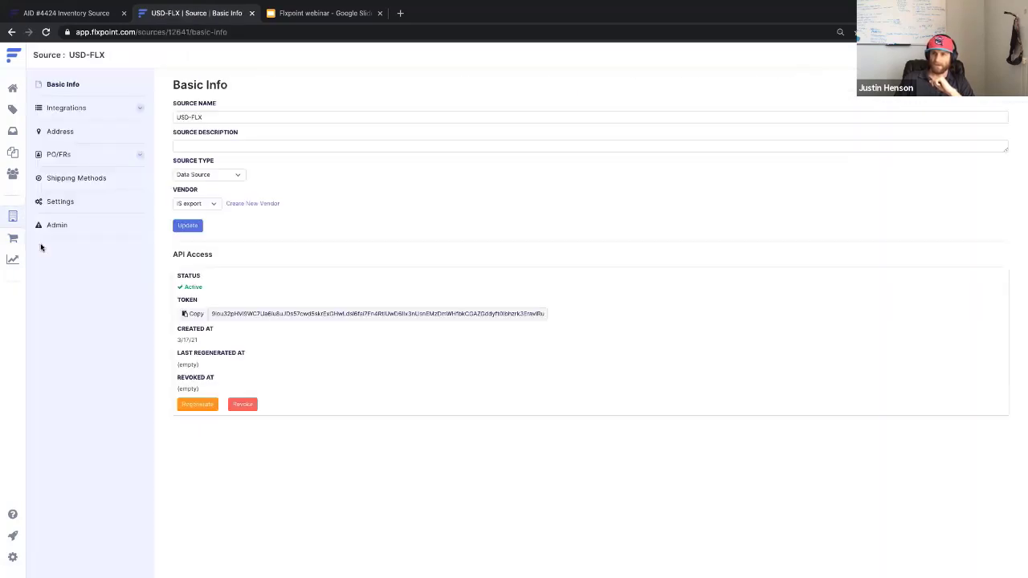
click(87, 180)
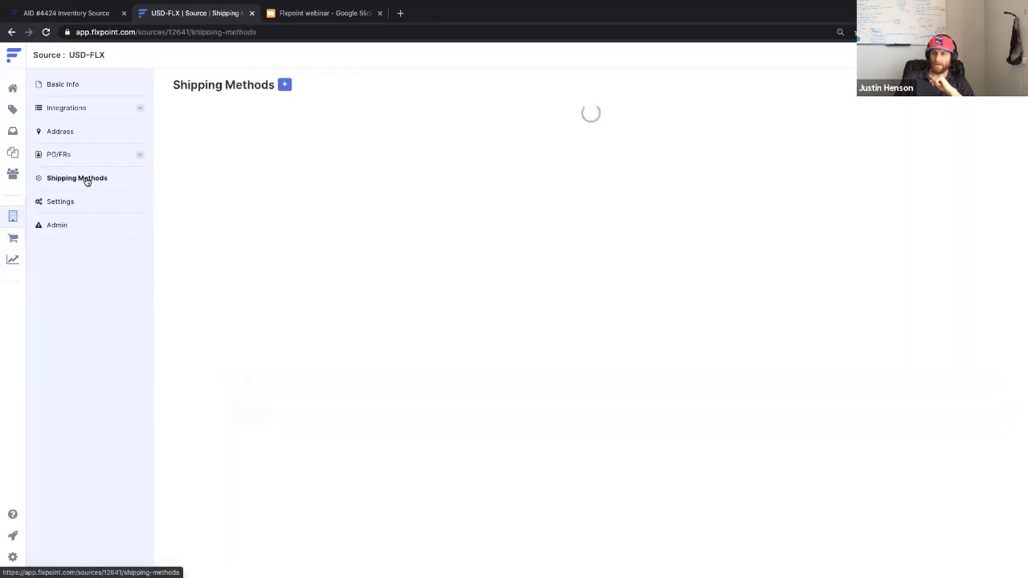
click(285, 85)
Fill in description 'UPS Ground' and shipping code 'Ground' for the new method.
click(367, 248)
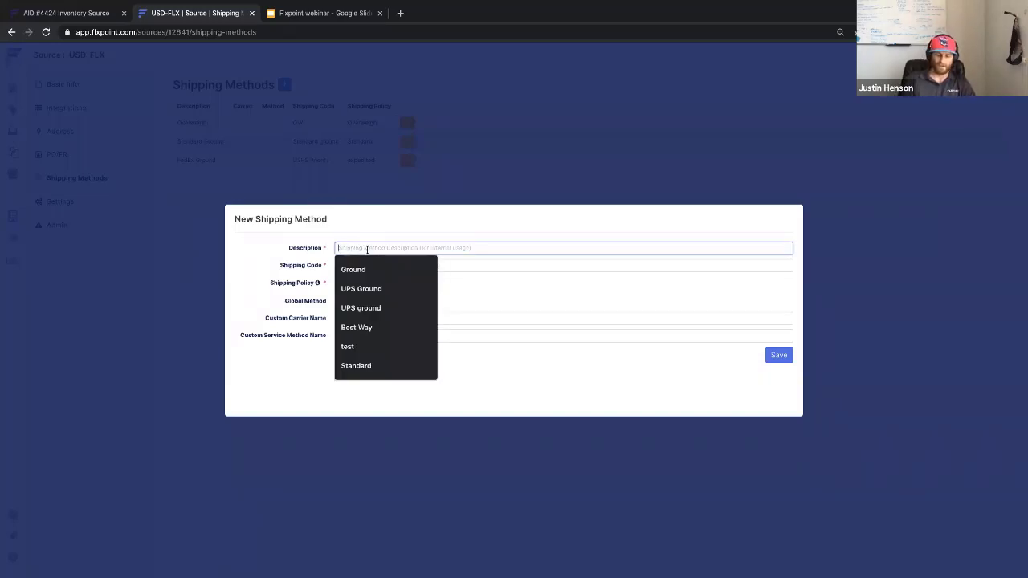
text(UPS)
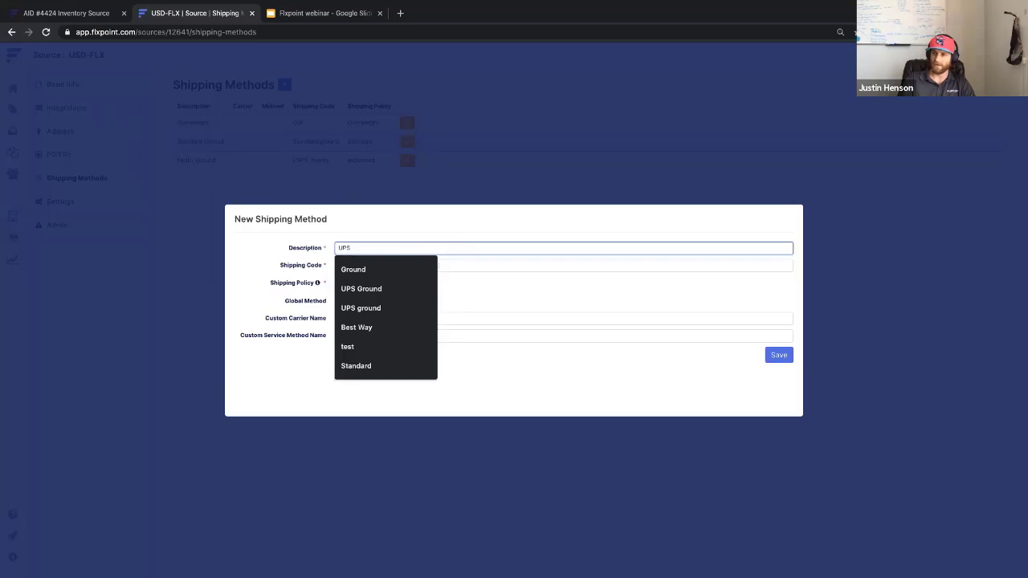
text( Ground)
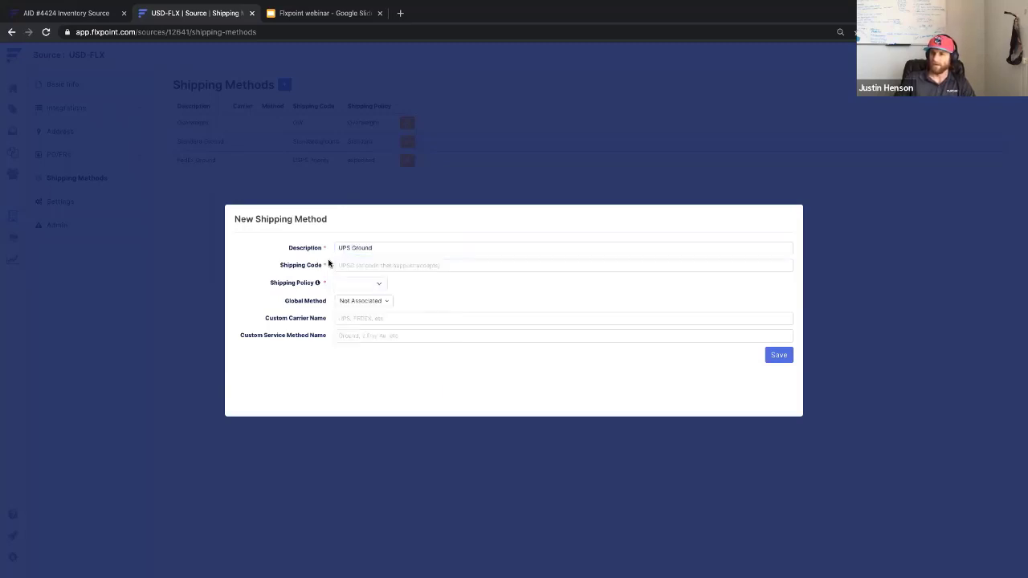
click(369, 263)
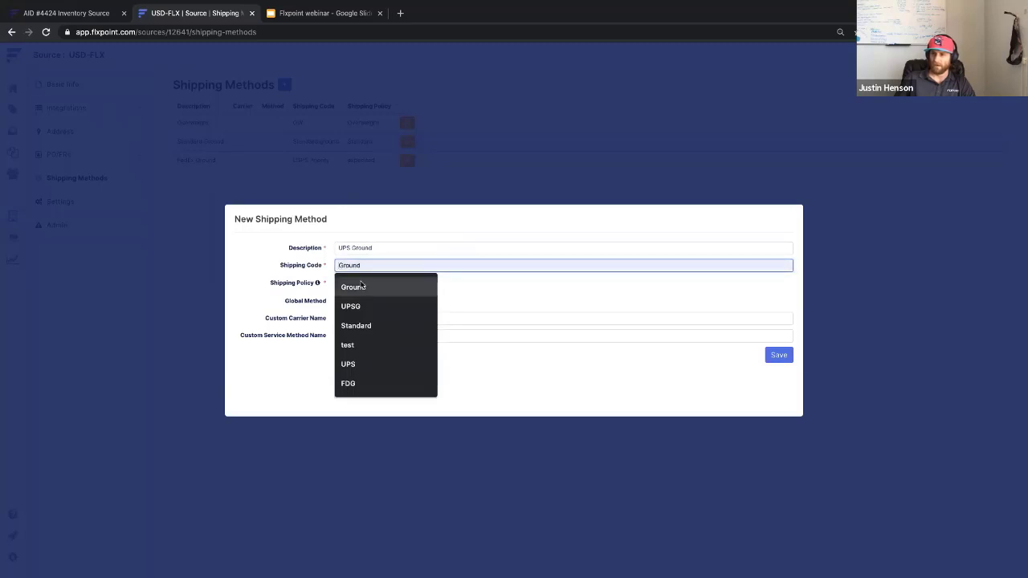
click(363, 286)
drag(280, 265, 322, 269)
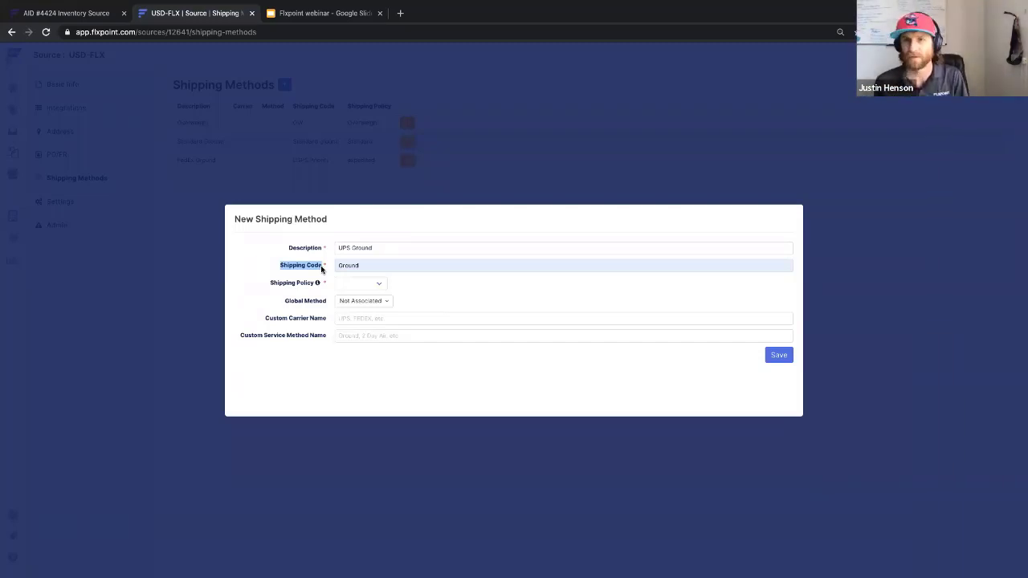
click(377, 265)
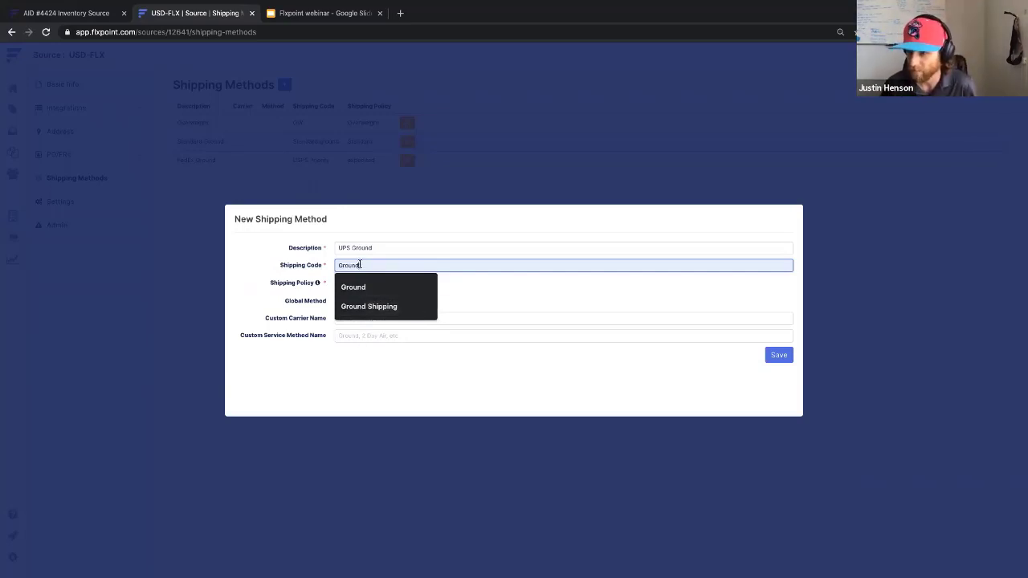
click(398, 232)
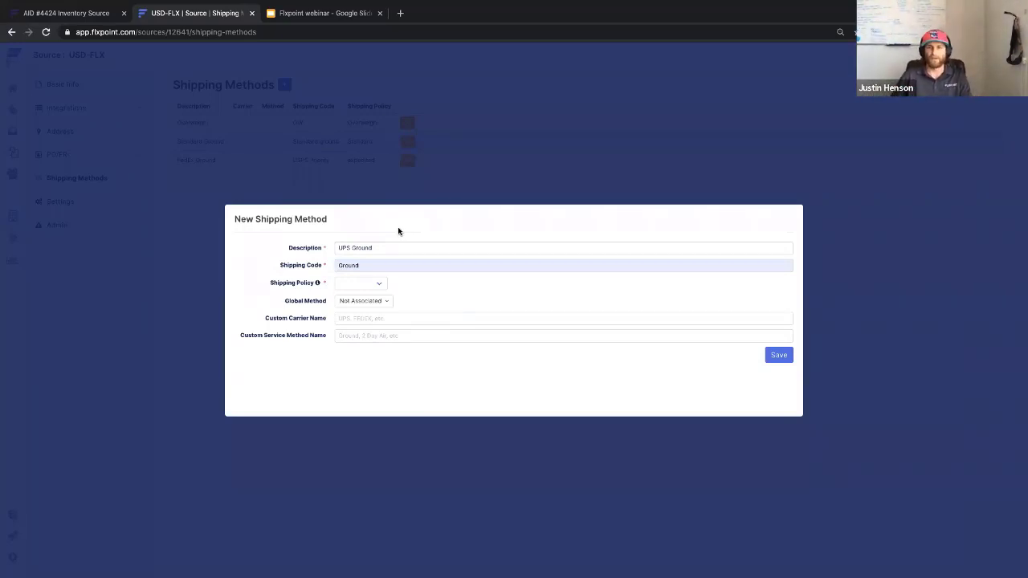
click(367, 266)
drag(367, 266, 335, 265)
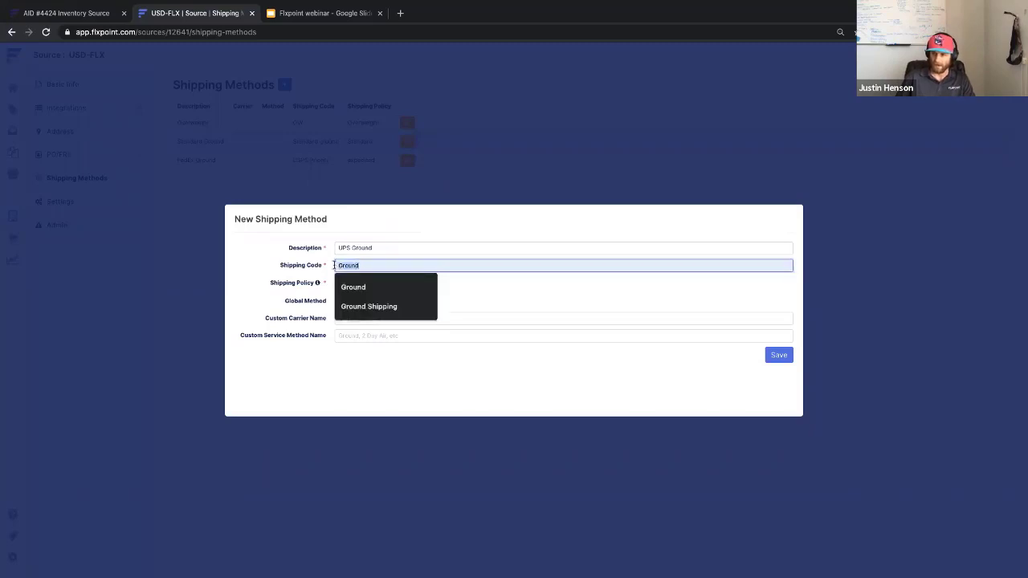
click(381, 248)
drag(372, 248, 334, 251)
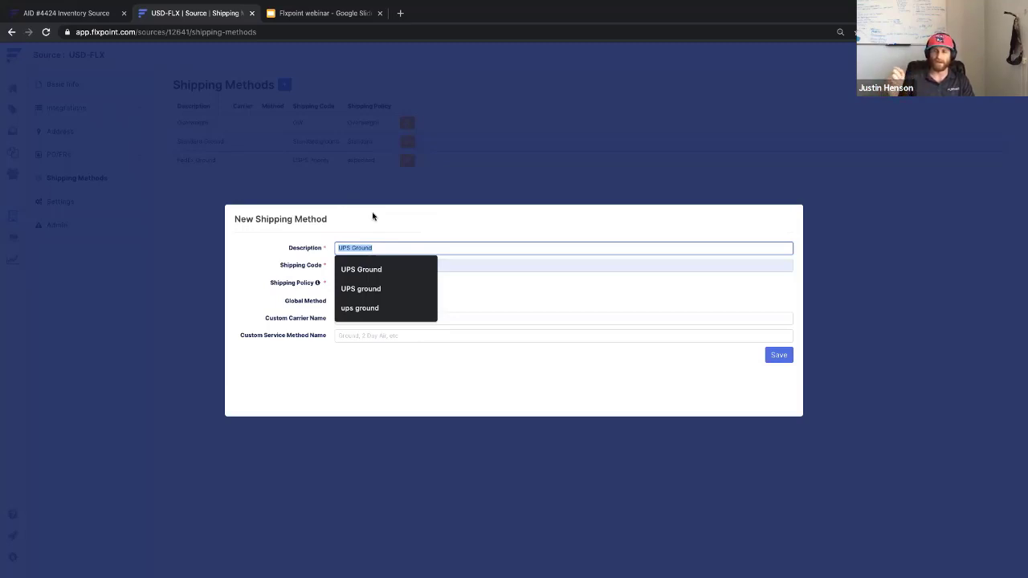
click(334, 225)
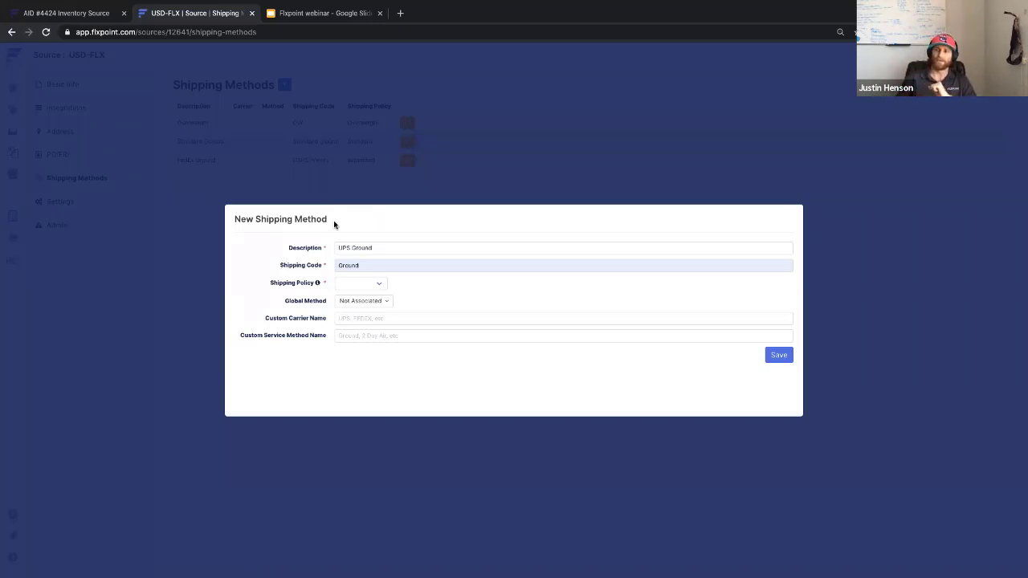
click(370, 265)
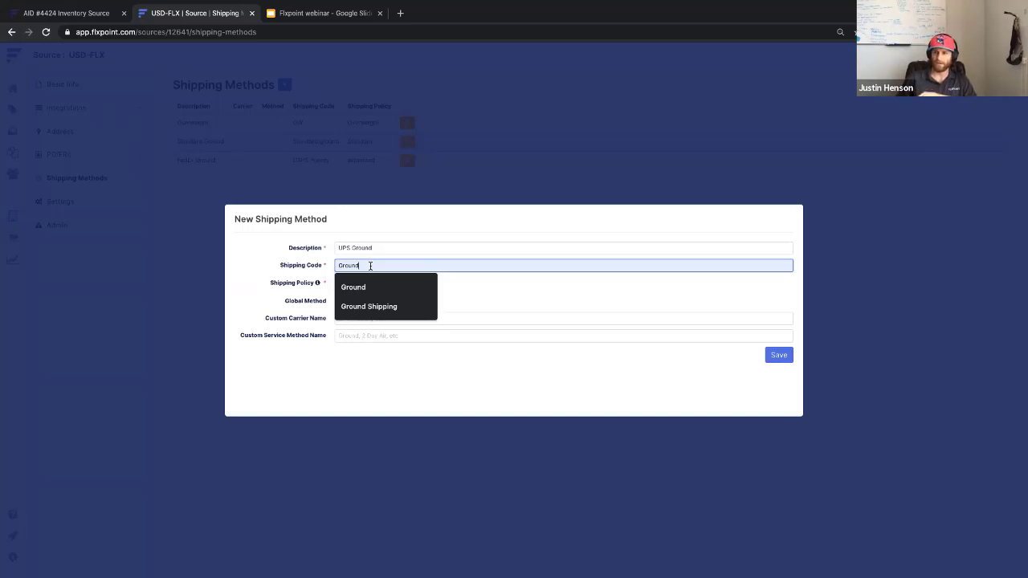
Set the shipping policy to Value and the global method to UPS | UPS® Ground.
click(292, 277)
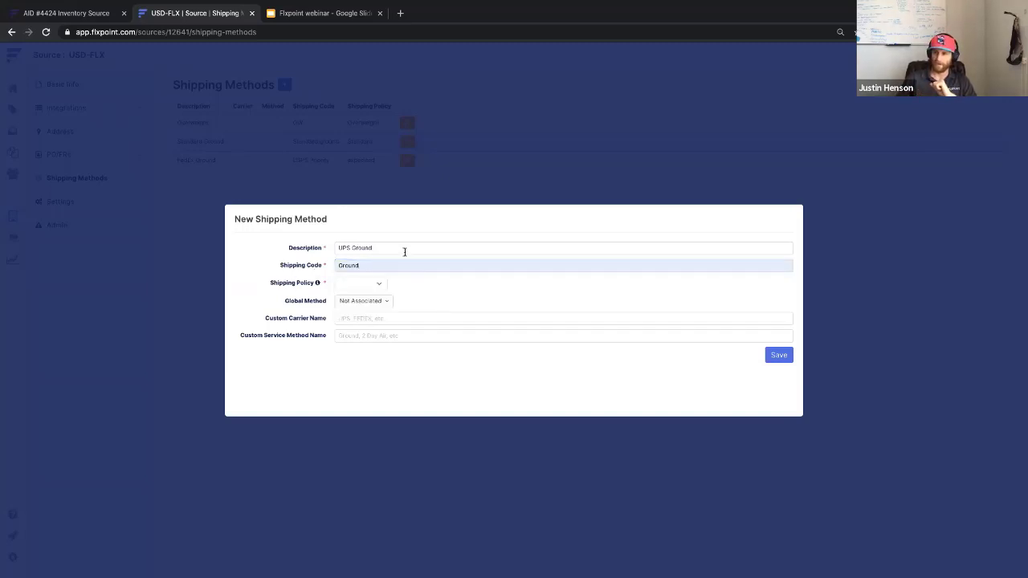
click(368, 285)
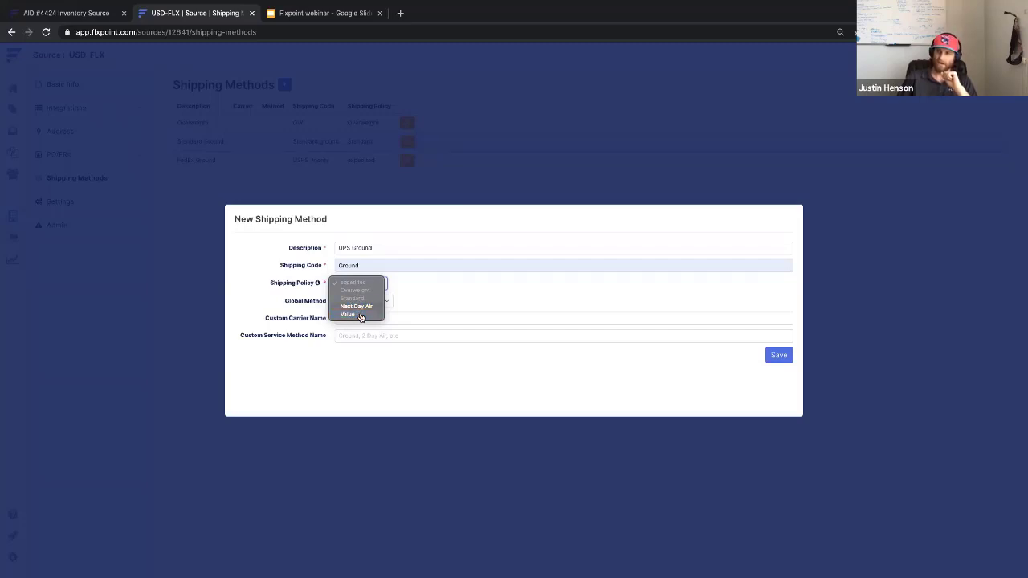
click(360, 314)
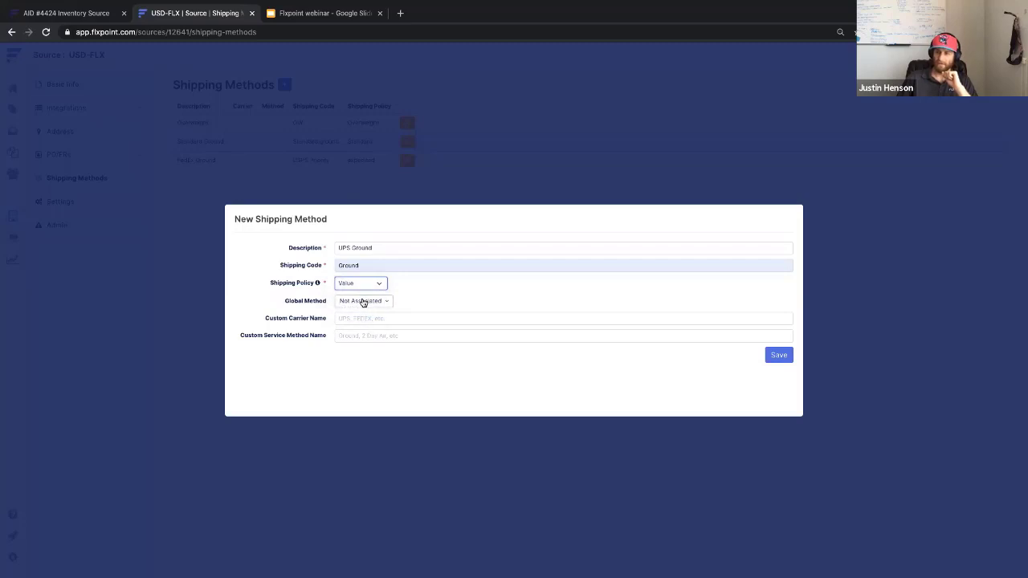
click(363, 305)
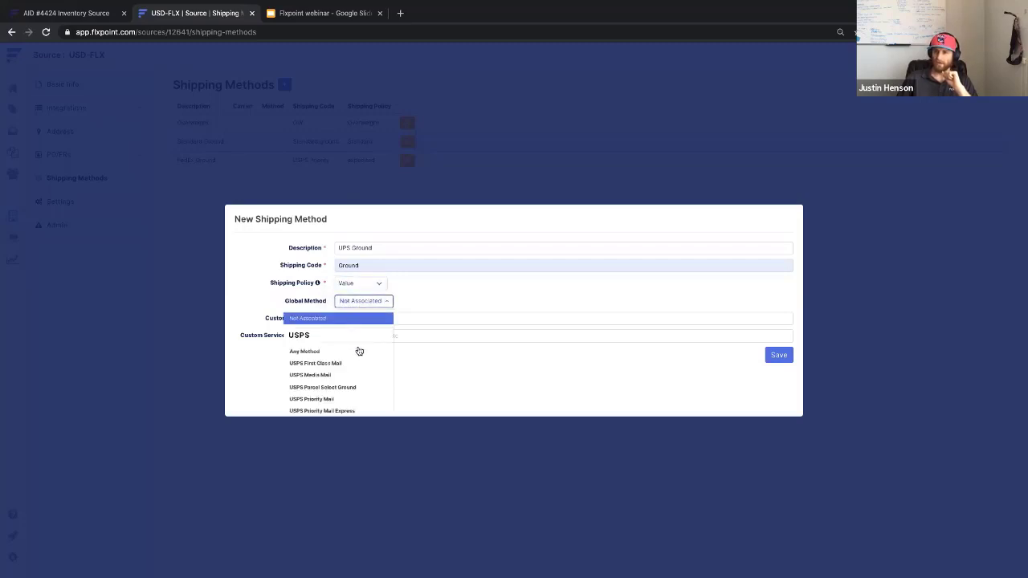
scroll(325, 367, down, 5)
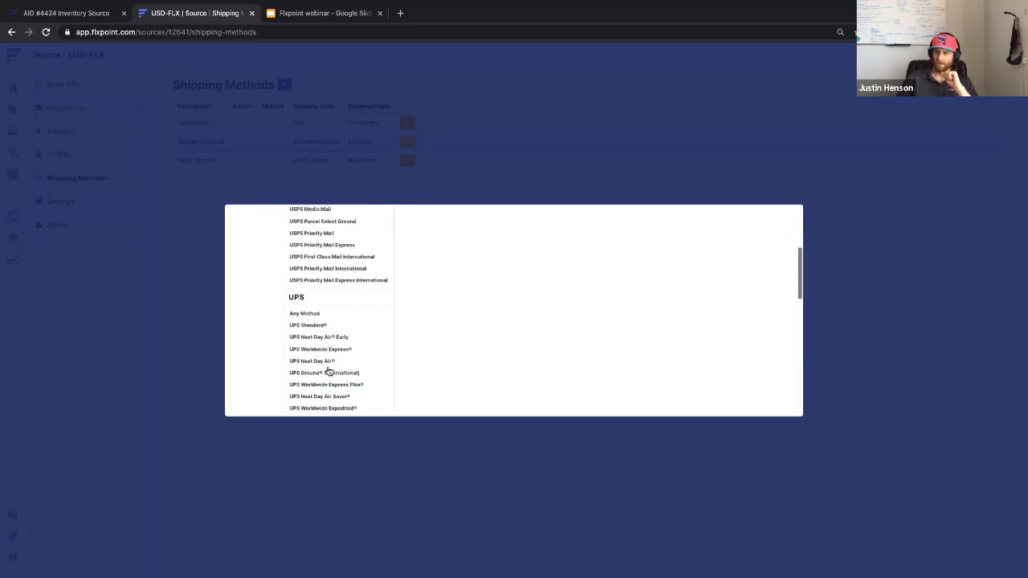
scroll(329, 370, down, 5)
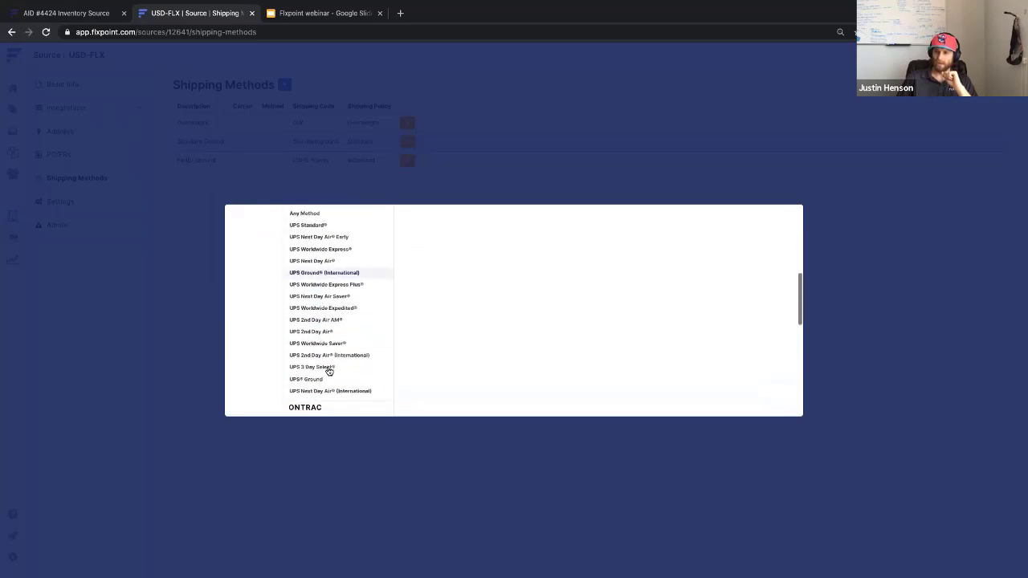
click(319, 374)
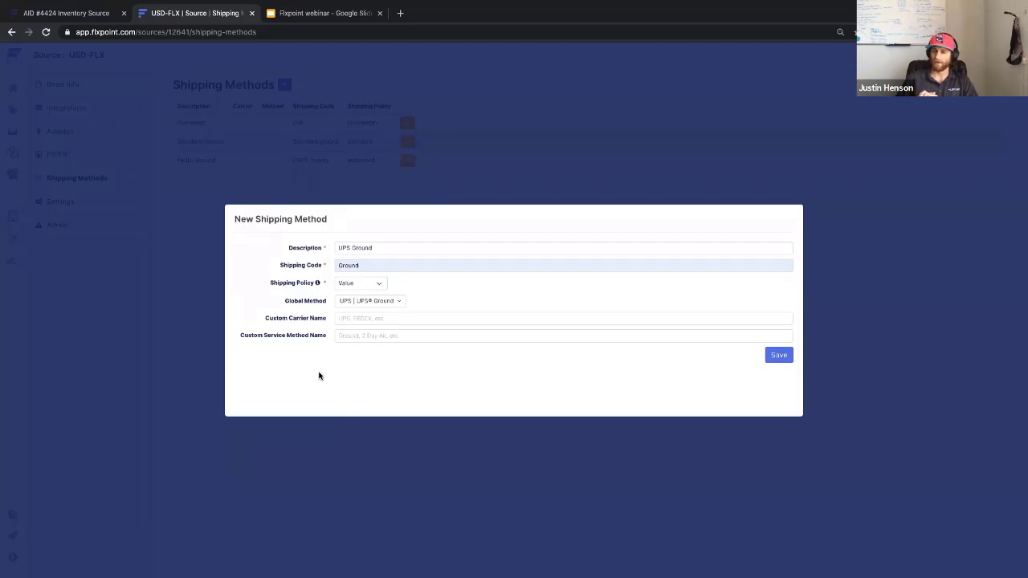
Enter custom carrier name 'Ups' and custom service method 'Ground', then save the method.
click(370, 318)
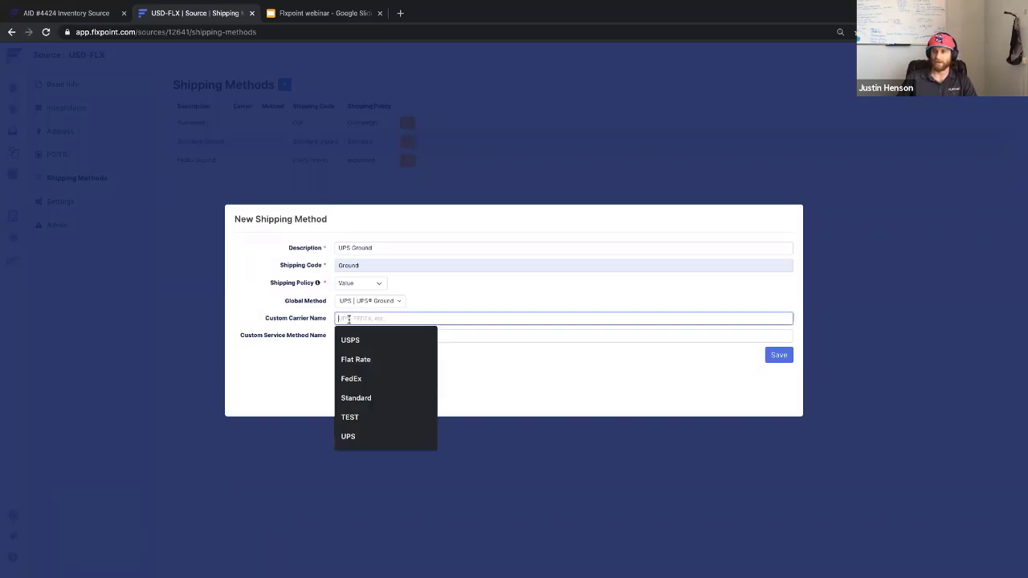
text(Ups)
key(Tab)
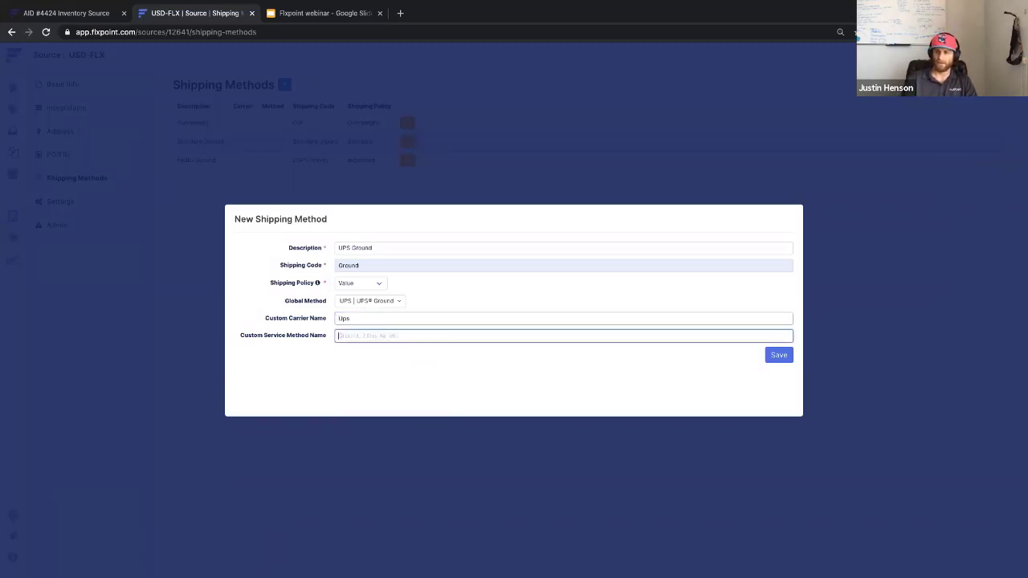
text(Ground)
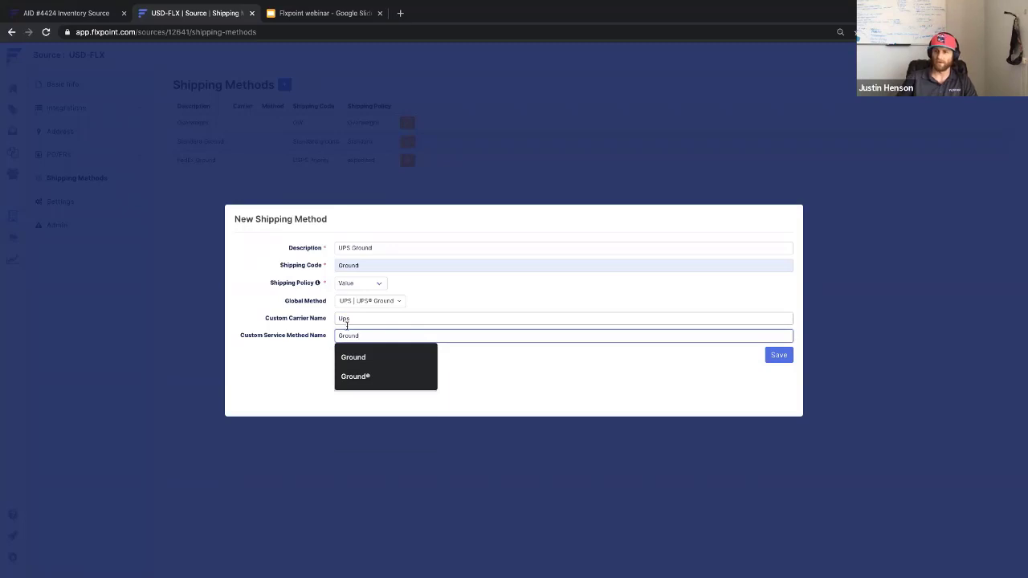
click(294, 363)
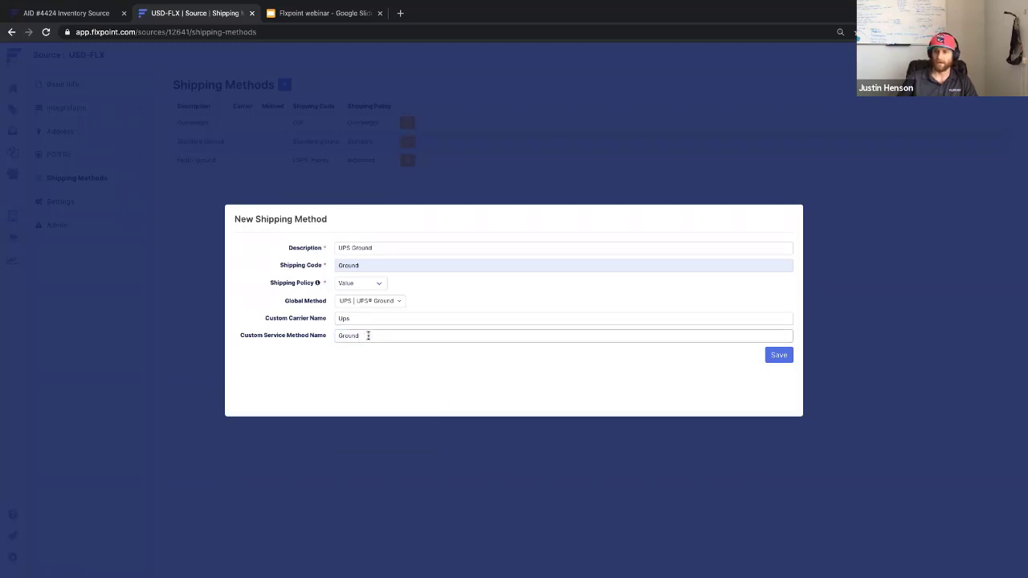
click(378, 261)
click(362, 337)
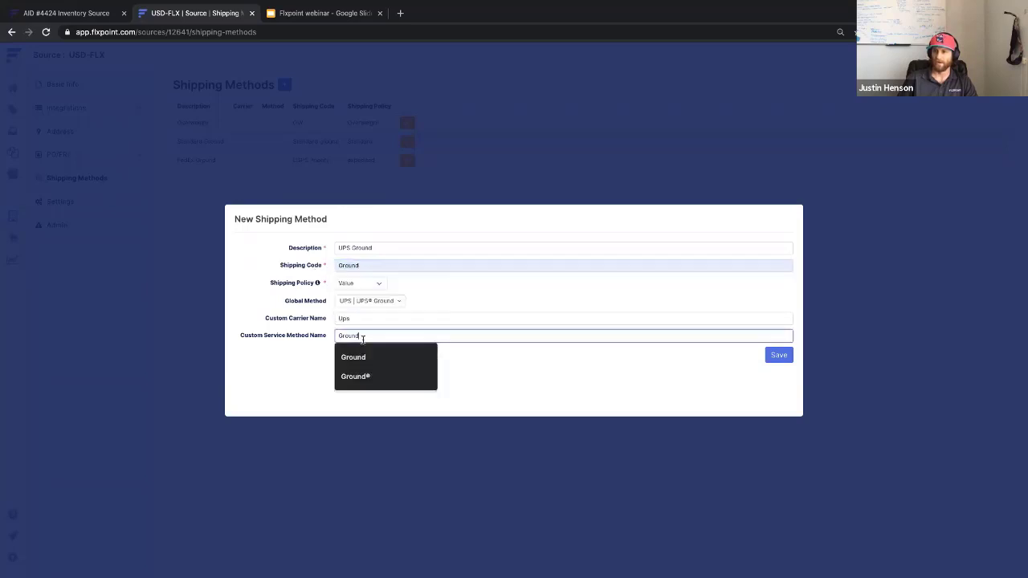
click(357, 318)
click(319, 318)
click(341, 334)
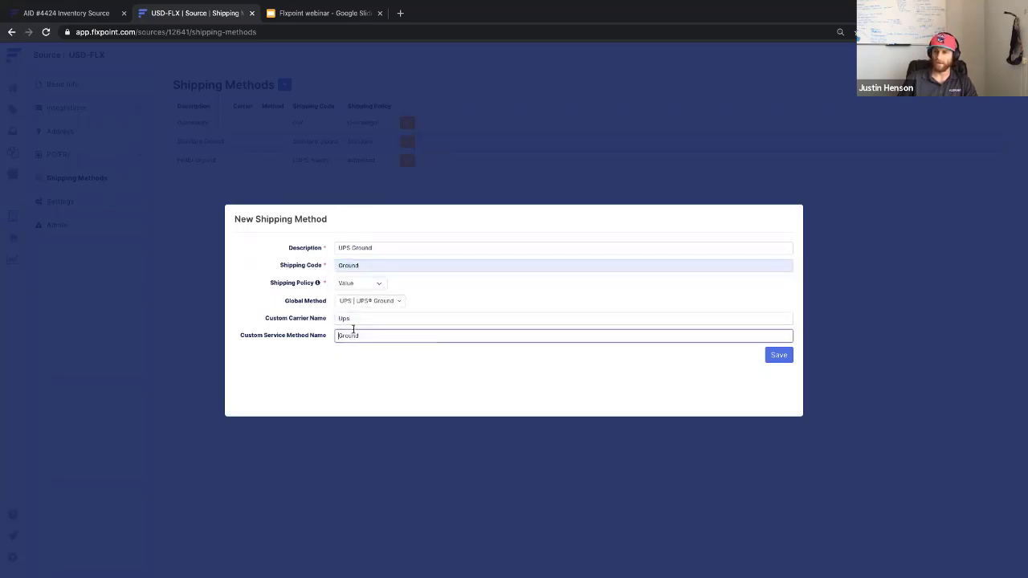
click(479, 392)
click(783, 357)
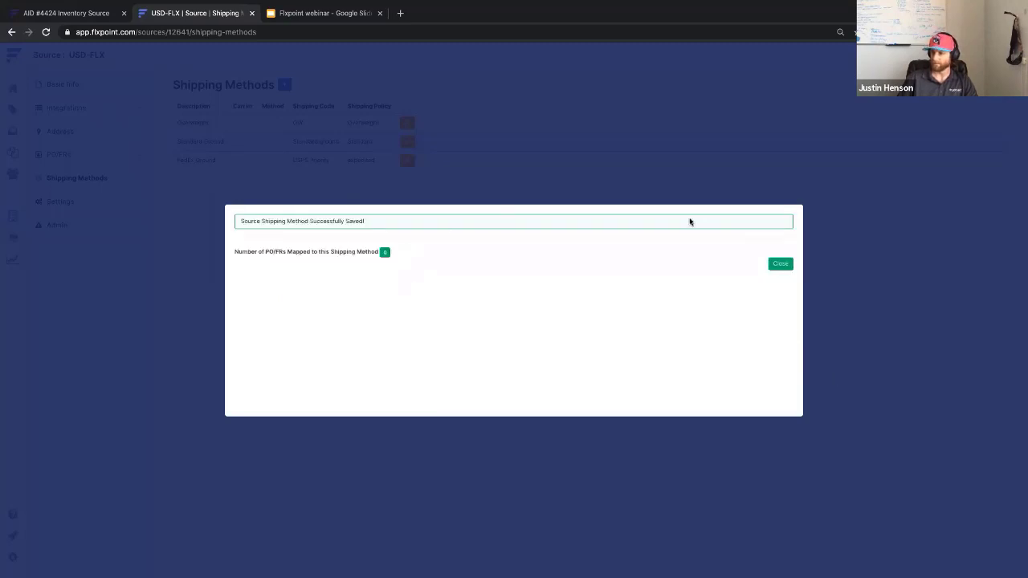
Close the 'Successfully Saved' confirmation to return to the Shipping Methods list.
click(775, 267)
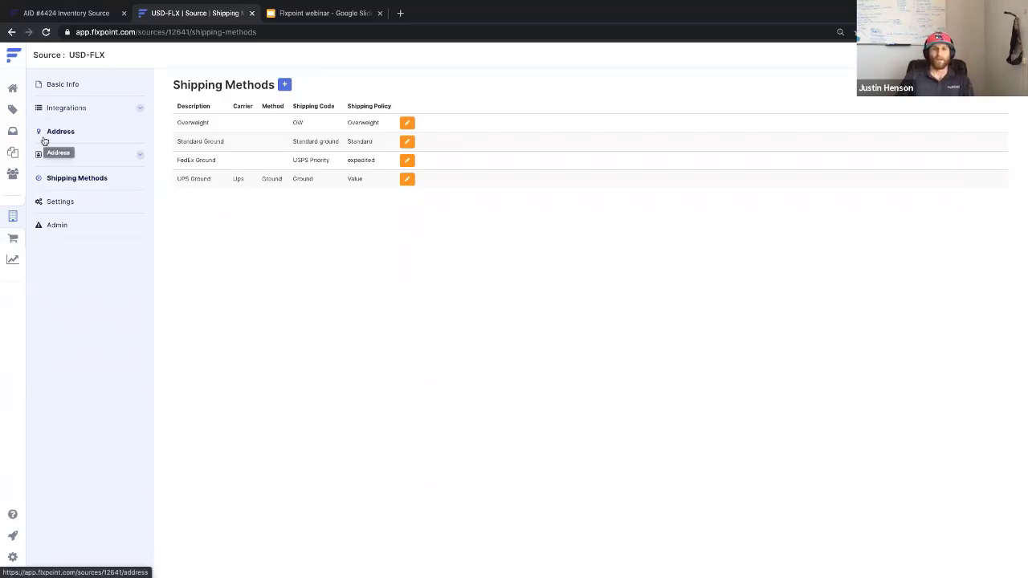
Go to Settings, then Orders, and open the Importing workflow.
click(13, 556)
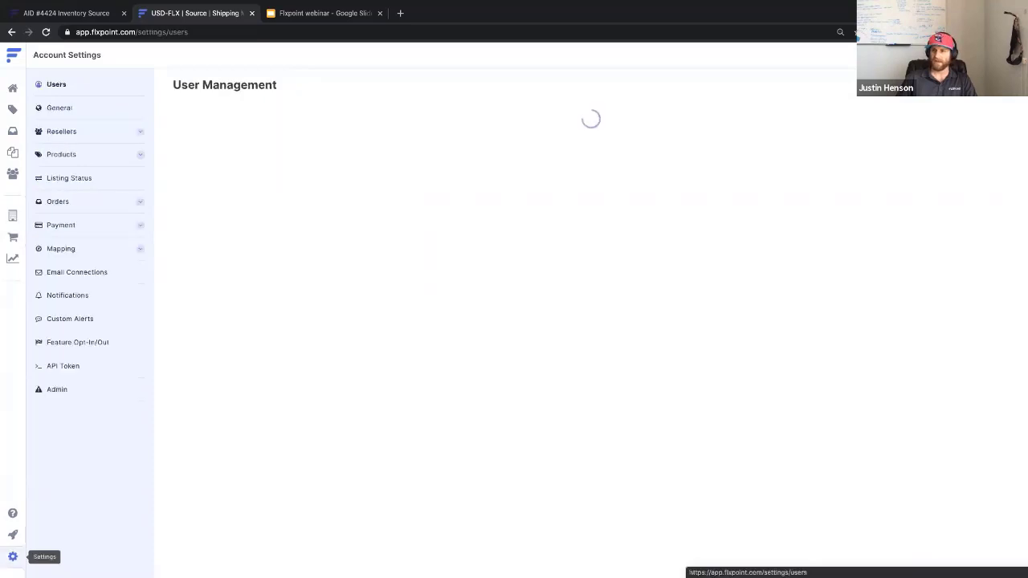
click(87, 204)
click(235, 119)
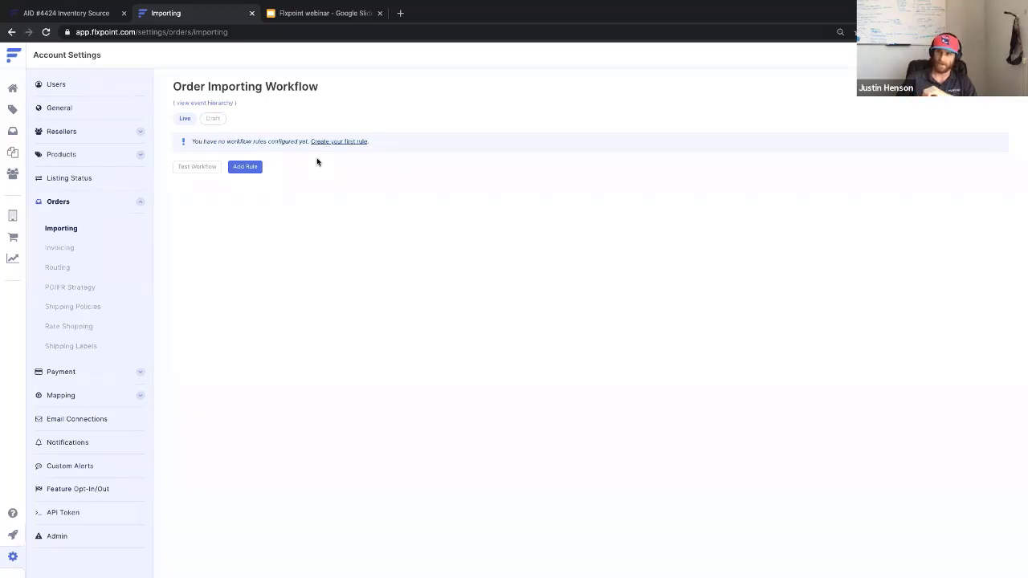
Create a new conditional importing rule named 'Non US orders'.
click(251, 168)
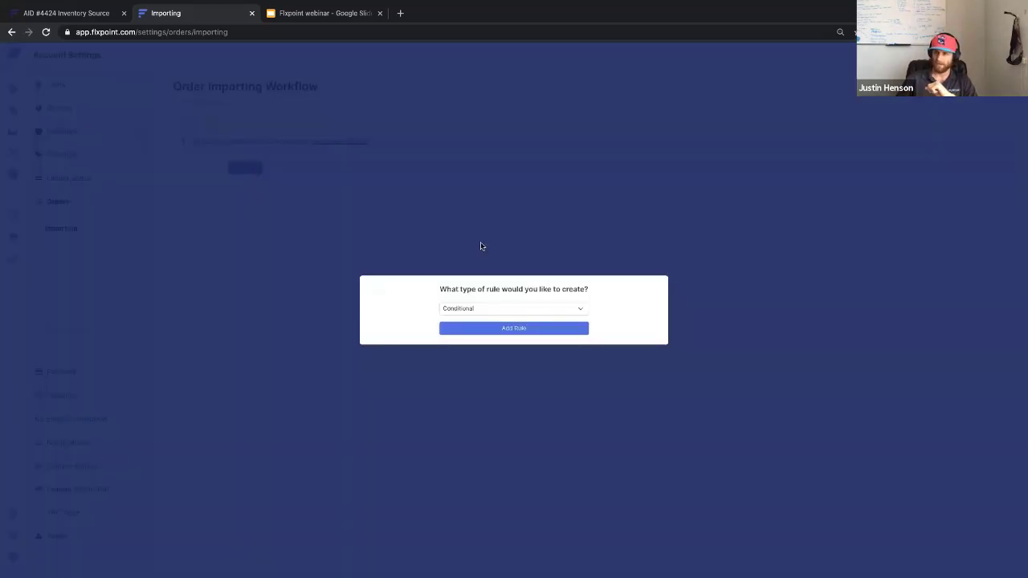
click(503, 328)
drag(296, 105, 236, 107)
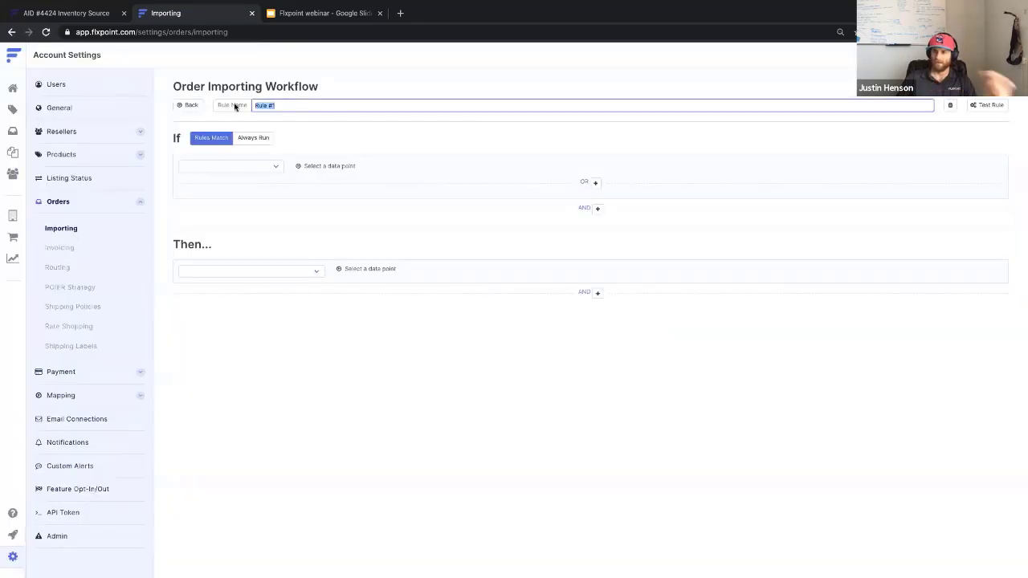
text(Non US orders)
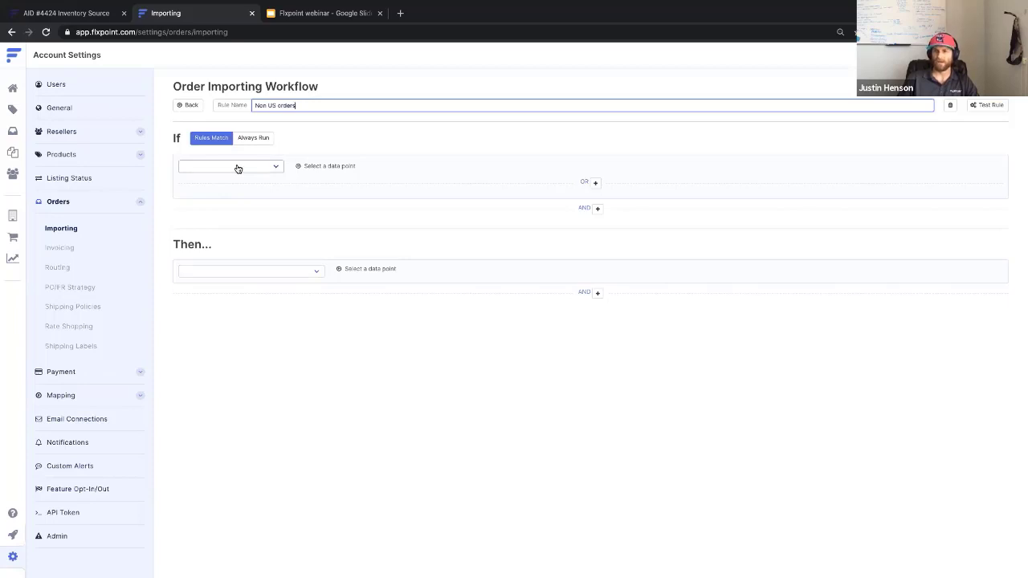
Add conditions: shipping Country Code equals US, OR Country Code equals USA.
click(237, 167)
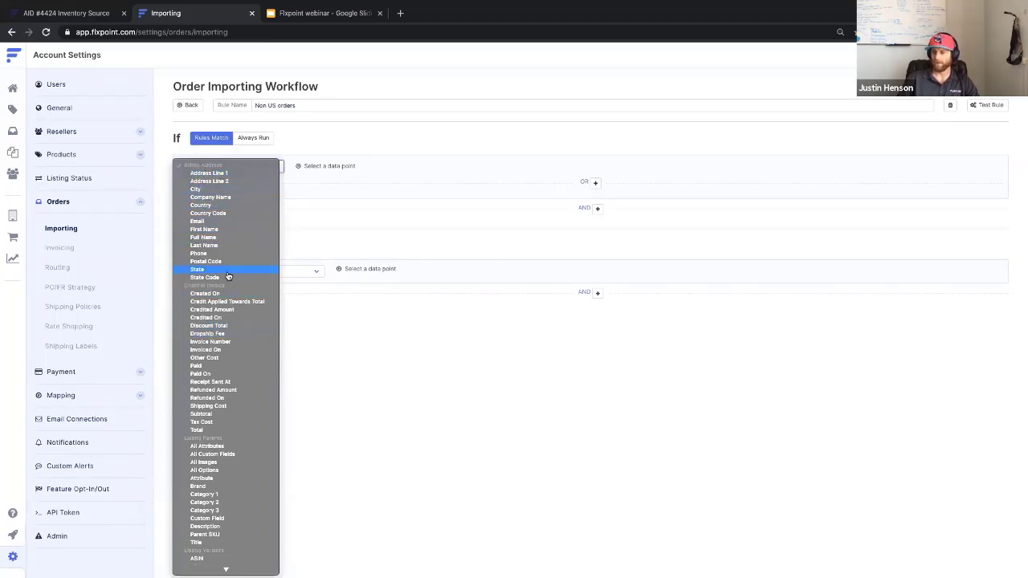
scroll(228, 276, down, 10)
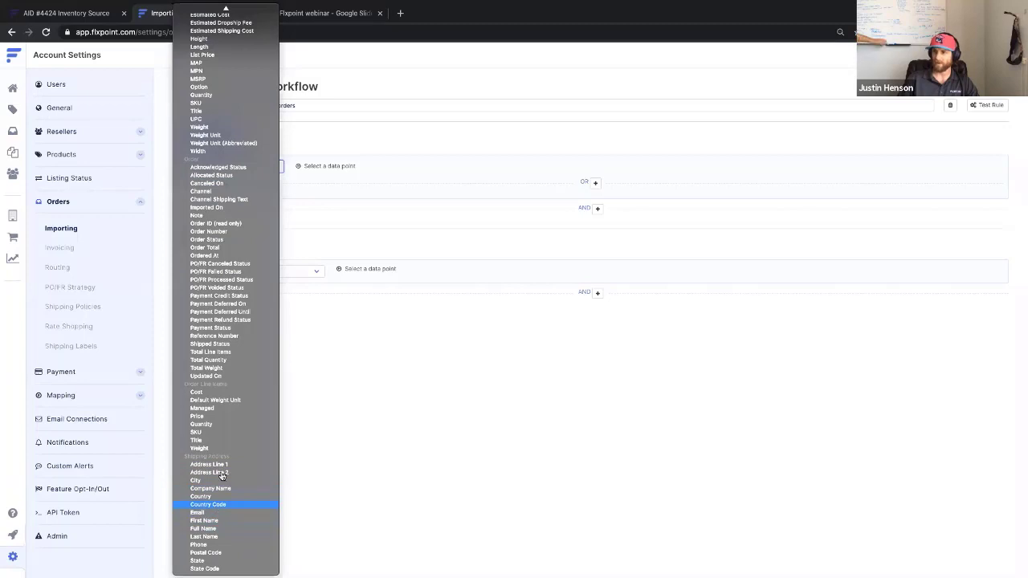
click(215, 504)
click(491, 166)
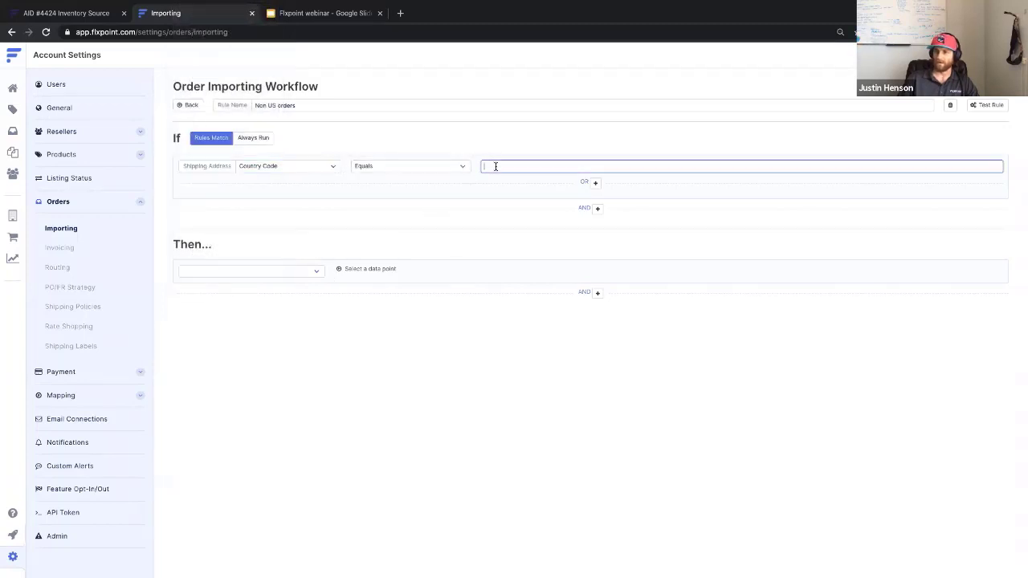
text(US)
click(599, 184)
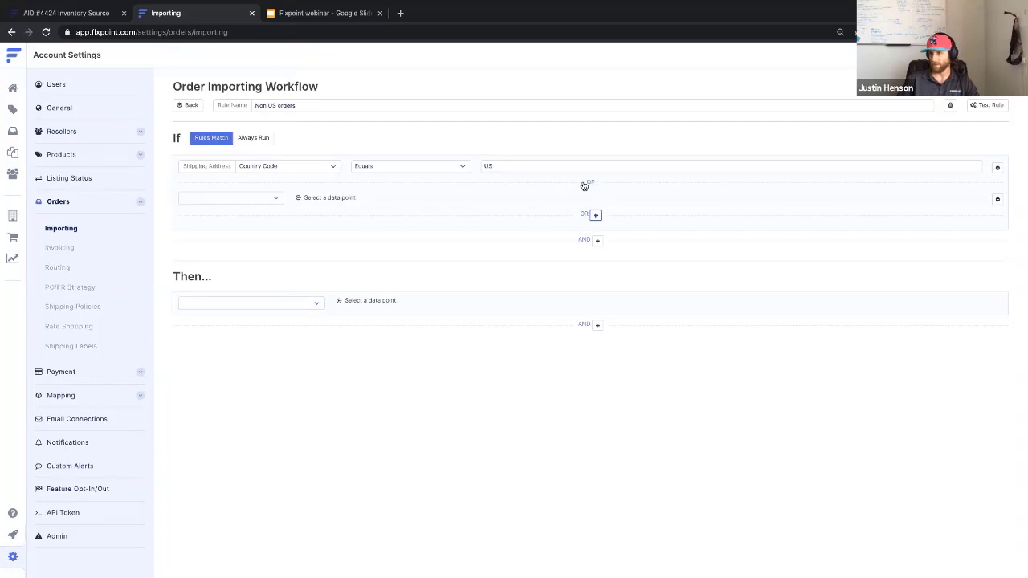
click(261, 201)
scroll(265, 486, down, 10)
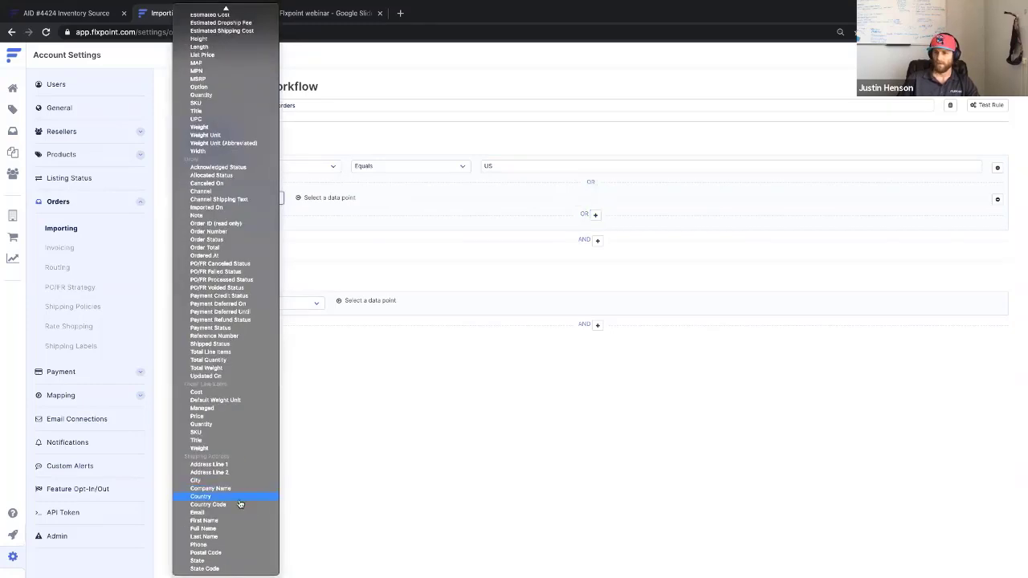
click(238, 504)
click(505, 198)
text(USA)
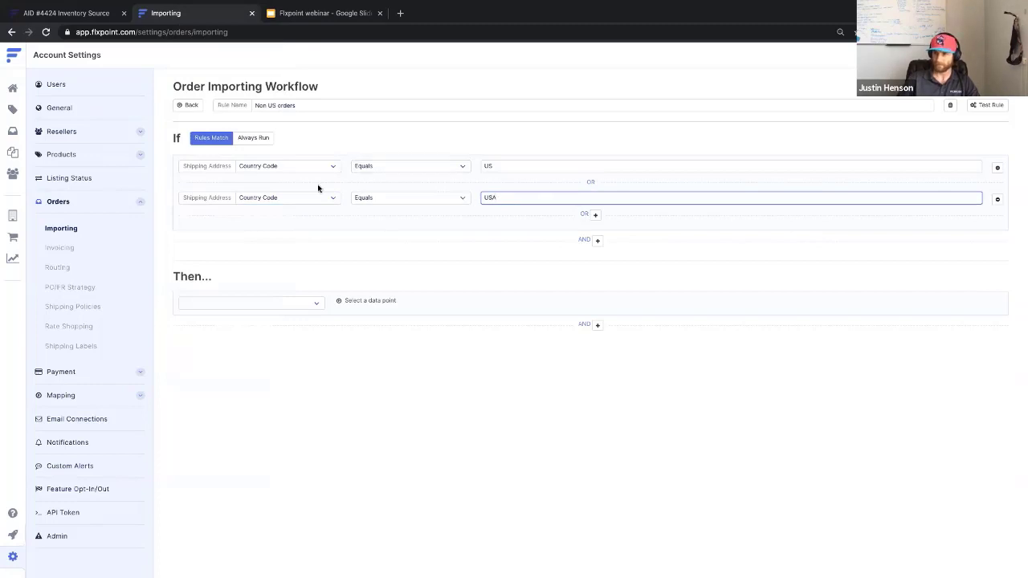
Add a Then action setting Order > Order Status to On Hold.
click(265, 303)
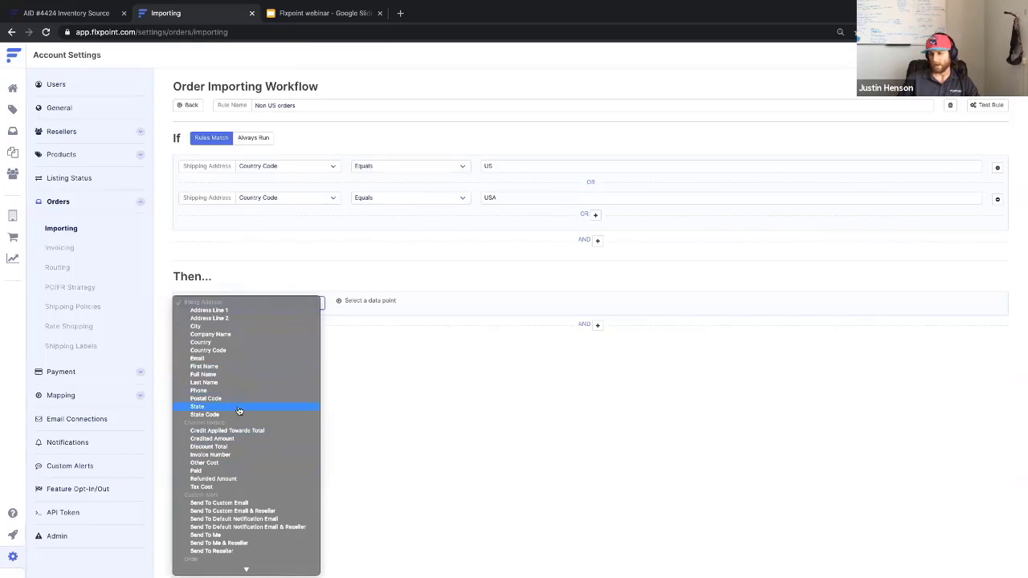
scroll(239, 411, down, 4)
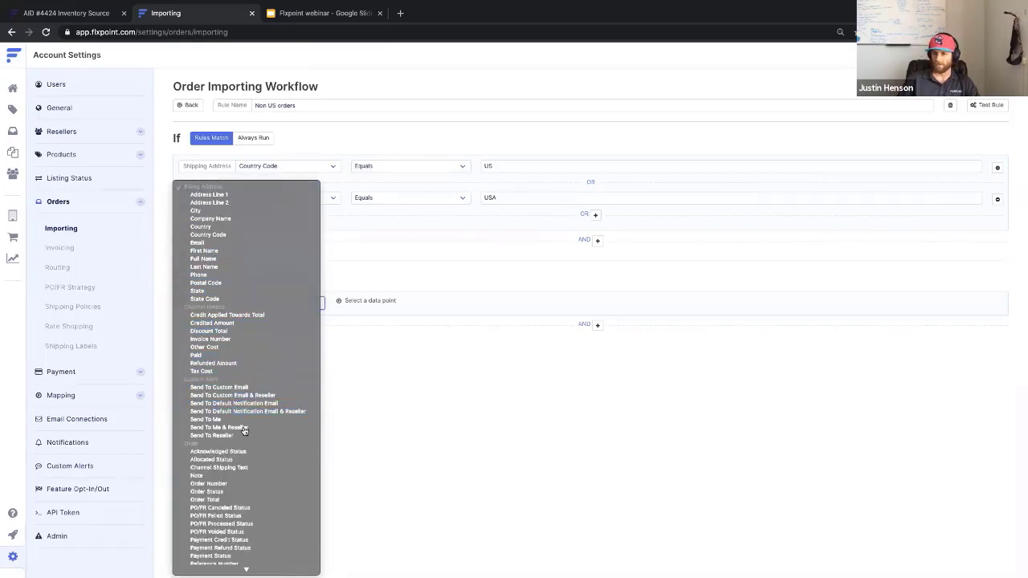
click(246, 492)
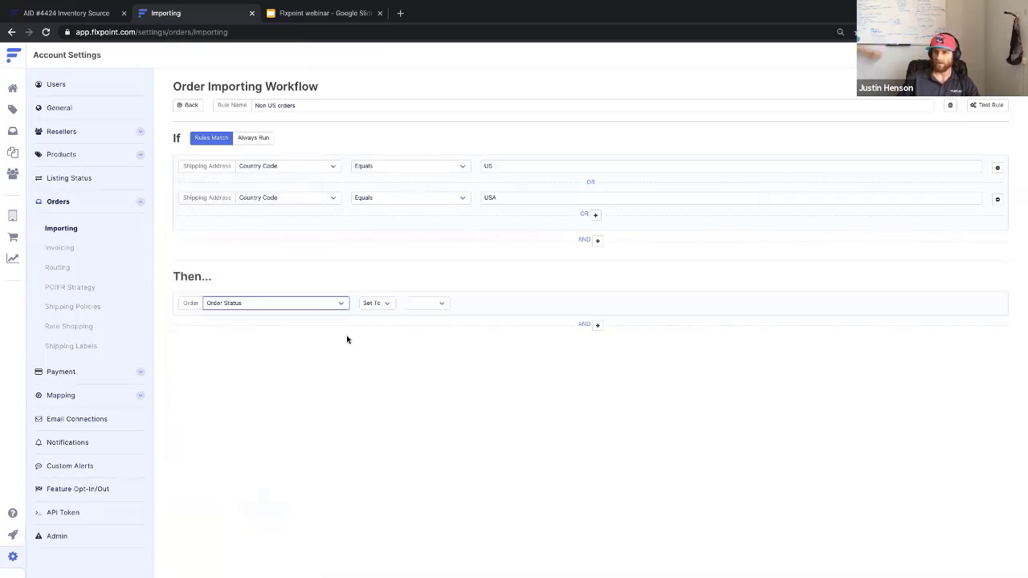
click(431, 303)
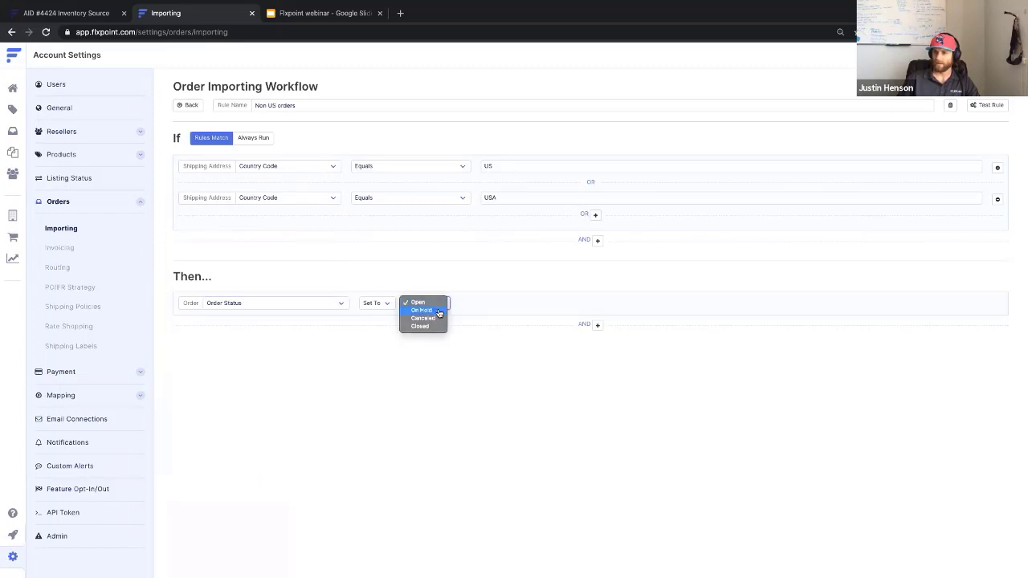
click(439, 311)
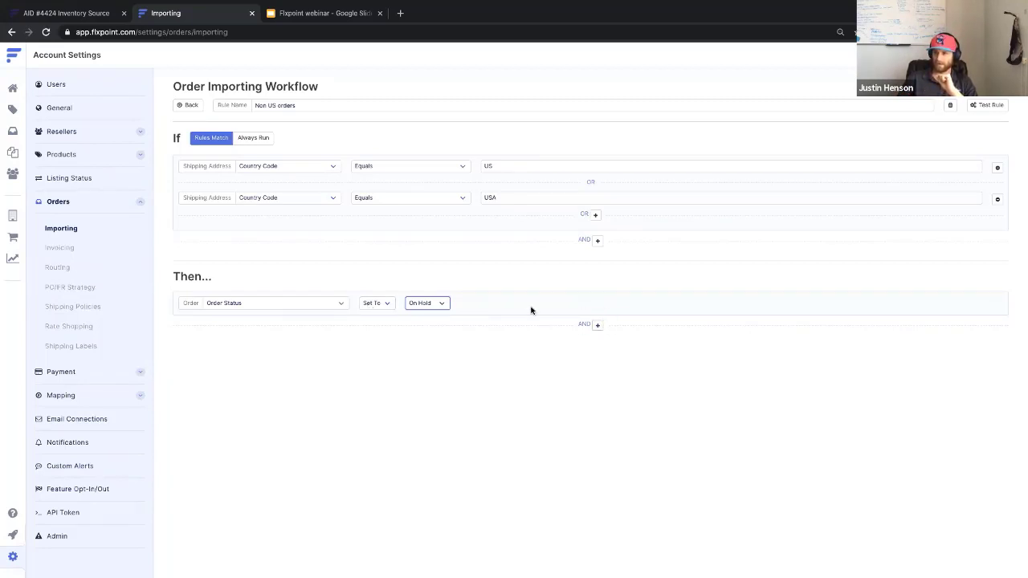
Add a second Custom Alert Send To Me action, leaving the alert unchosen.
click(595, 324)
click(233, 347)
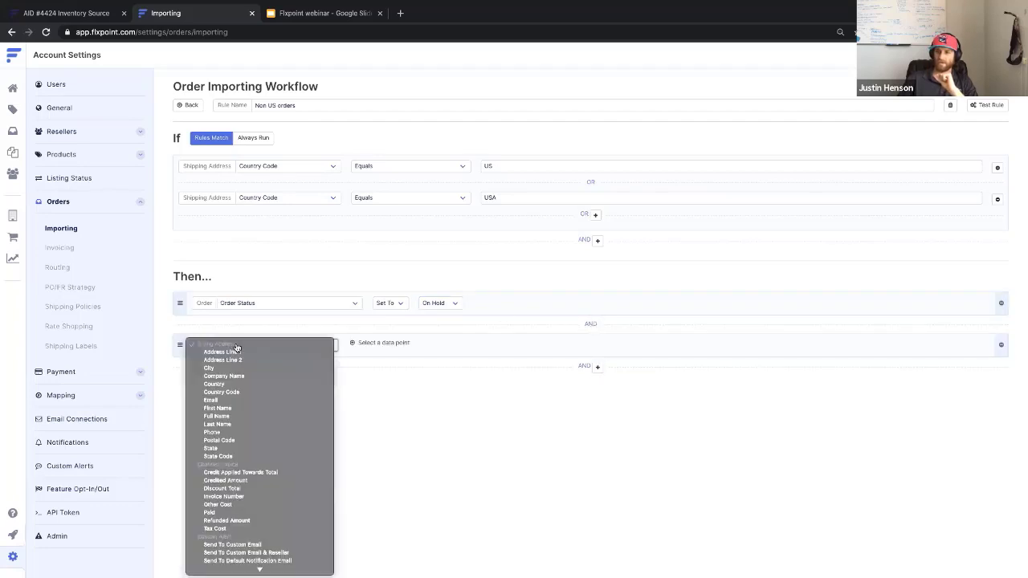
scroll(232, 500, down, 1)
scroll(233, 499, down, 1)
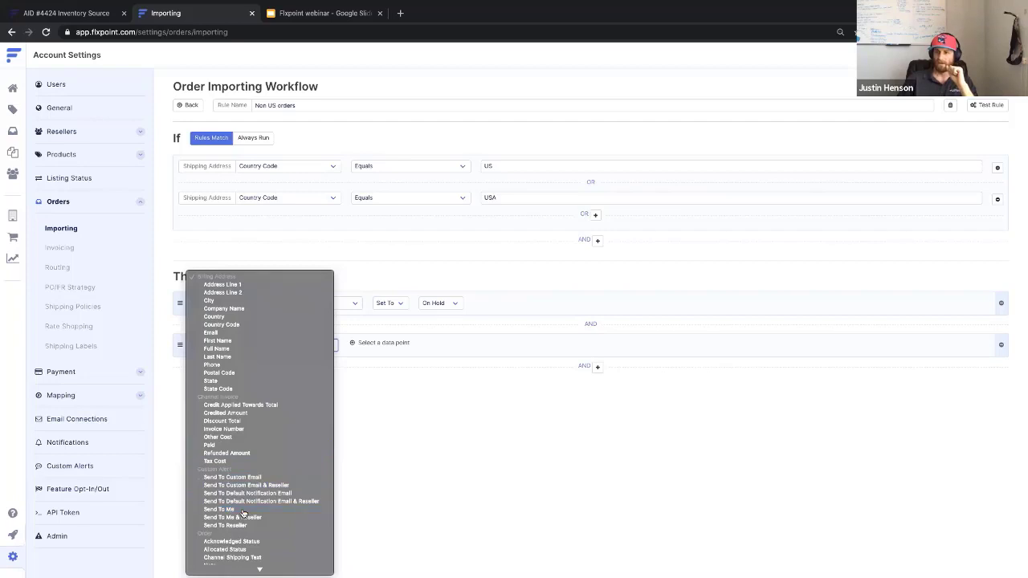
click(244, 510)
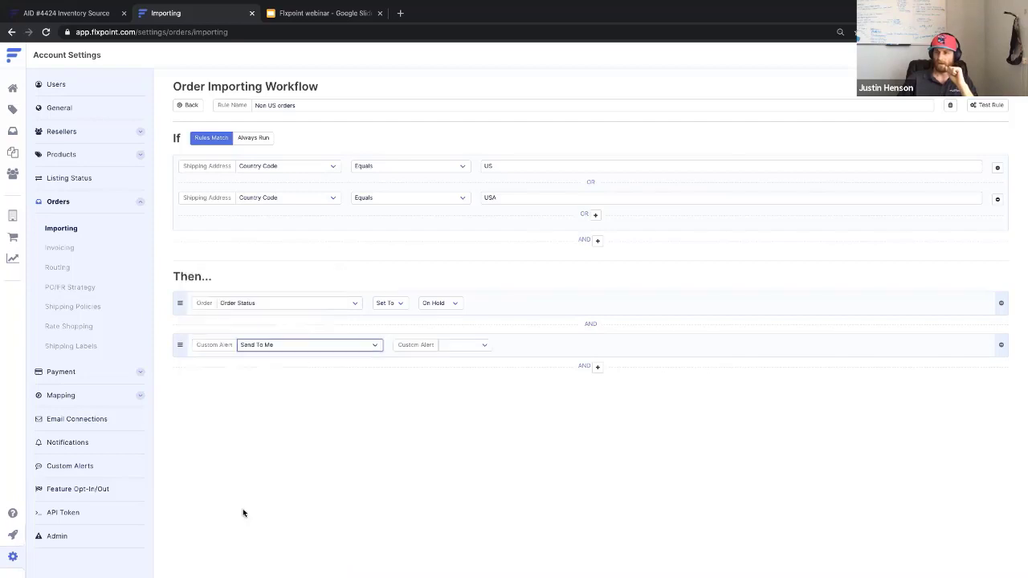
click(462, 350)
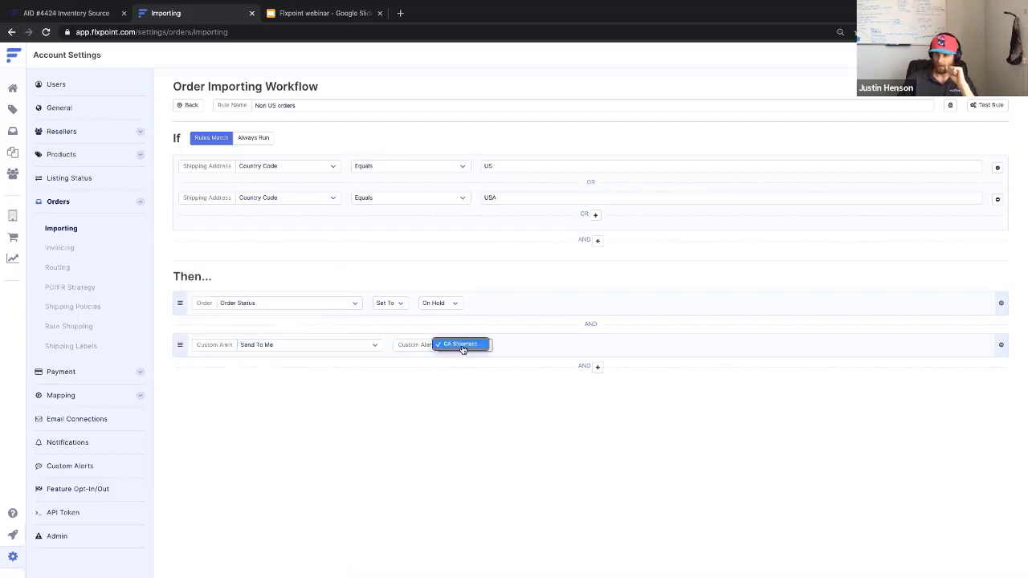
click(304, 414)
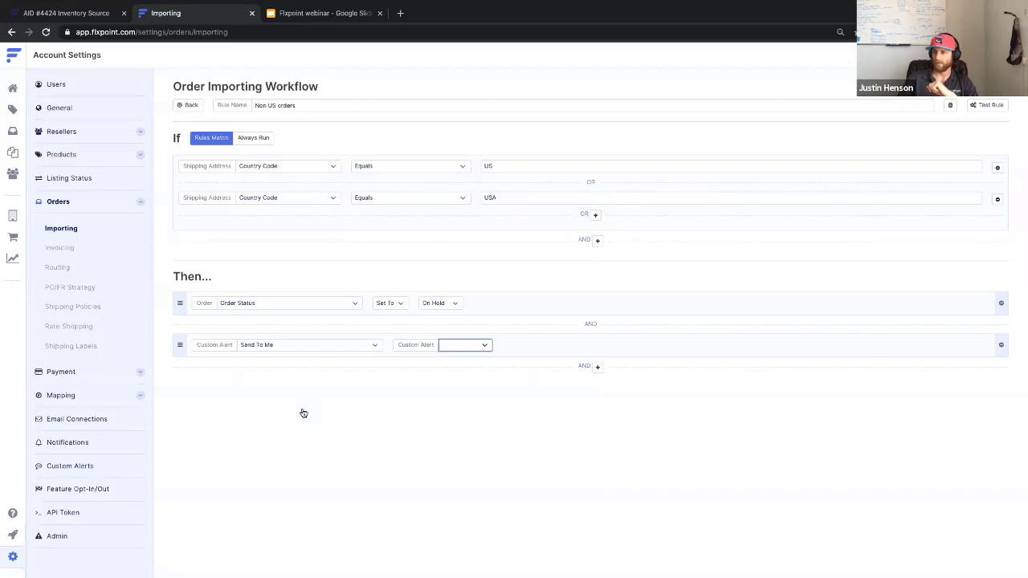
Delete the unfinished alert action, return to the workflow list, and start another rule.
click(1003, 350)
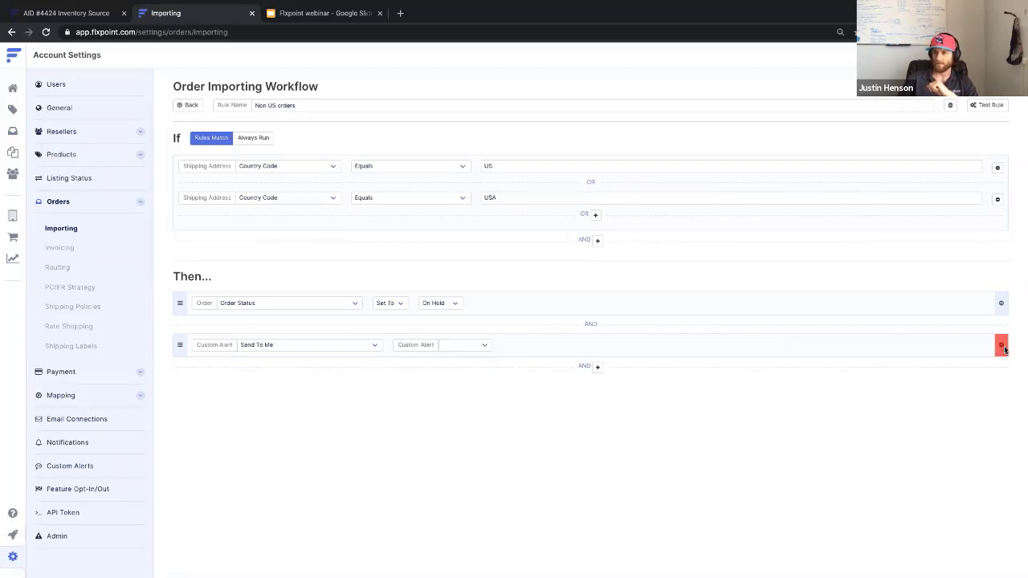
click(188, 105)
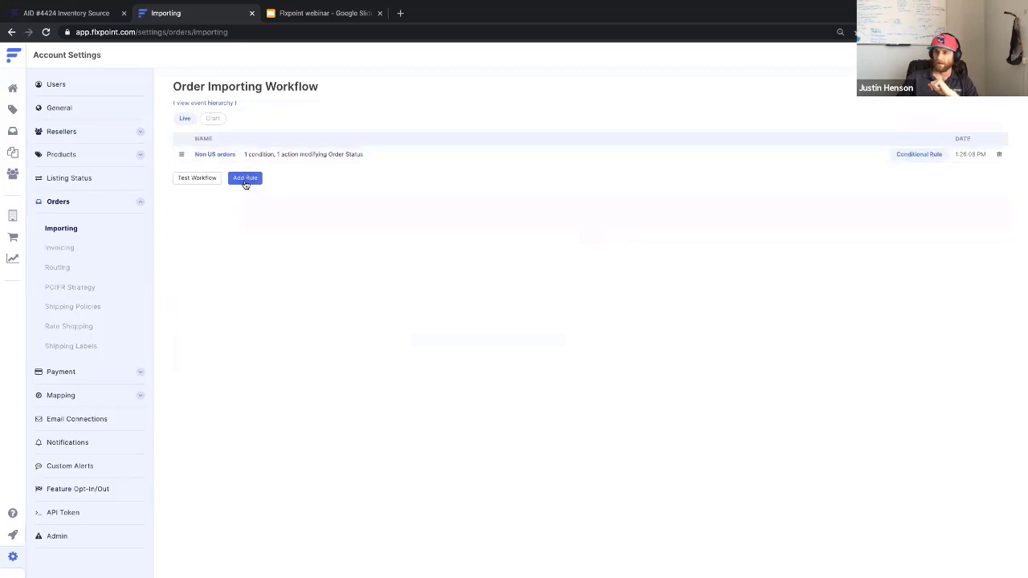
click(245, 180)
Create a conditional rule named 'hold orders over $1000'.
click(509, 328)
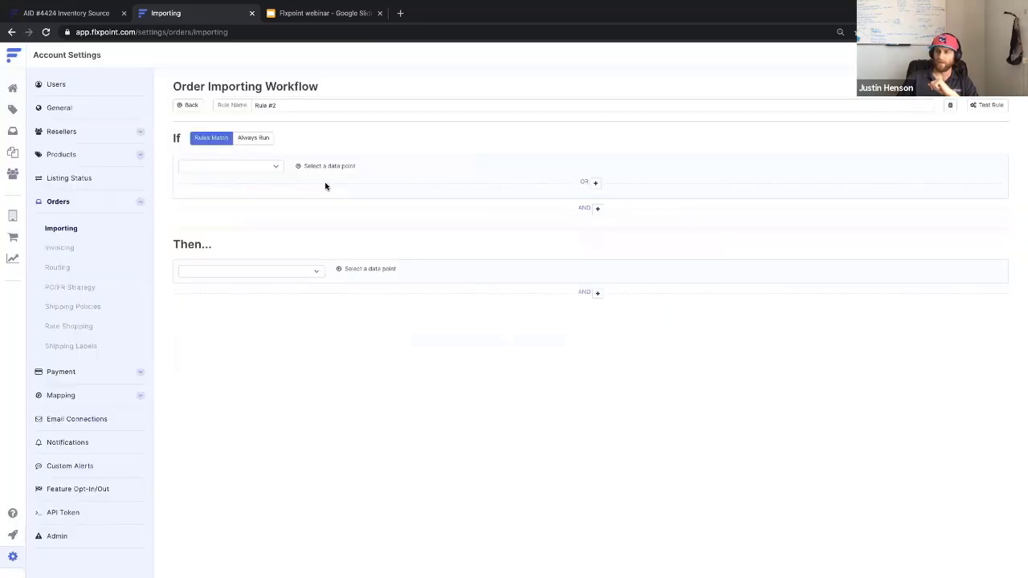
drag(284, 104, 247, 106)
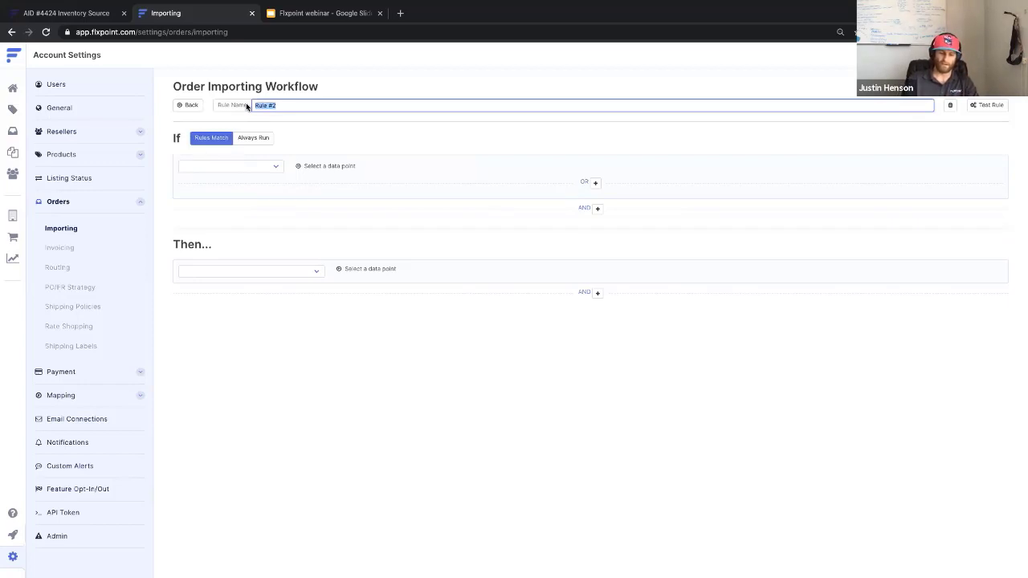
text(hold orde)
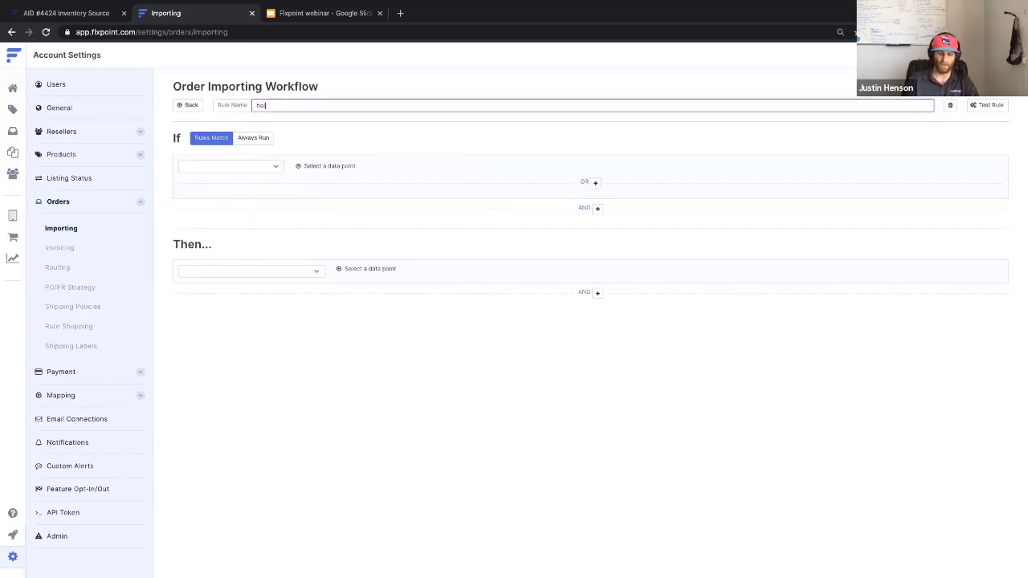
text(rs )
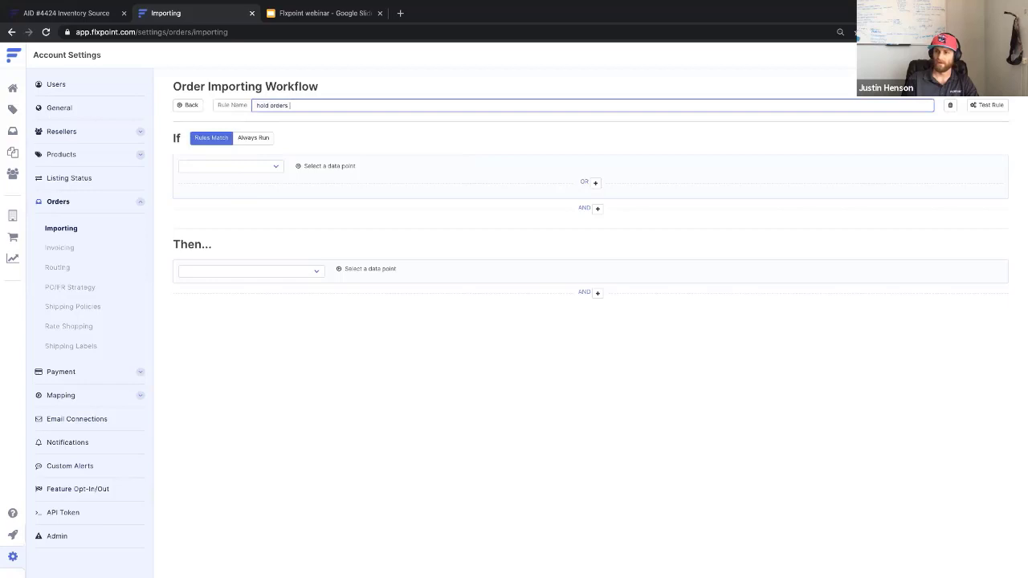
text(over $1000)
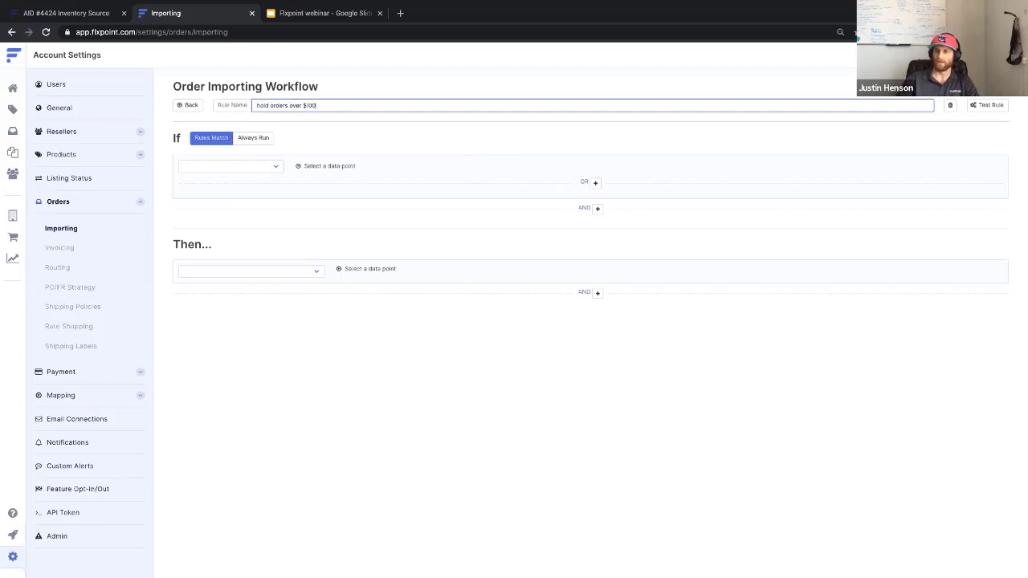
Set the condition to Order Total greater than 1000.
click(246, 169)
scroll(253, 301, down, 5)
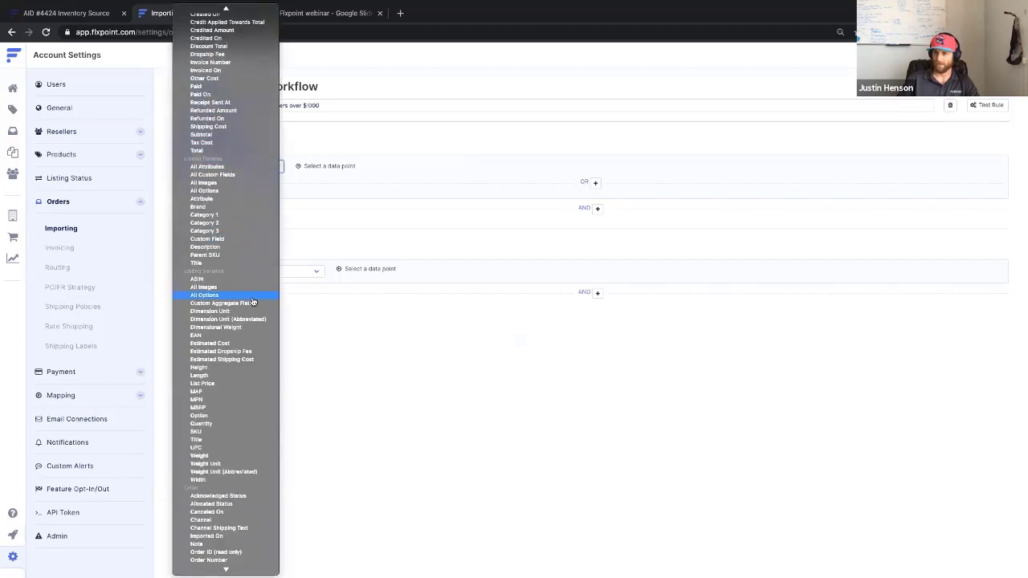
scroll(253, 305, down, 5)
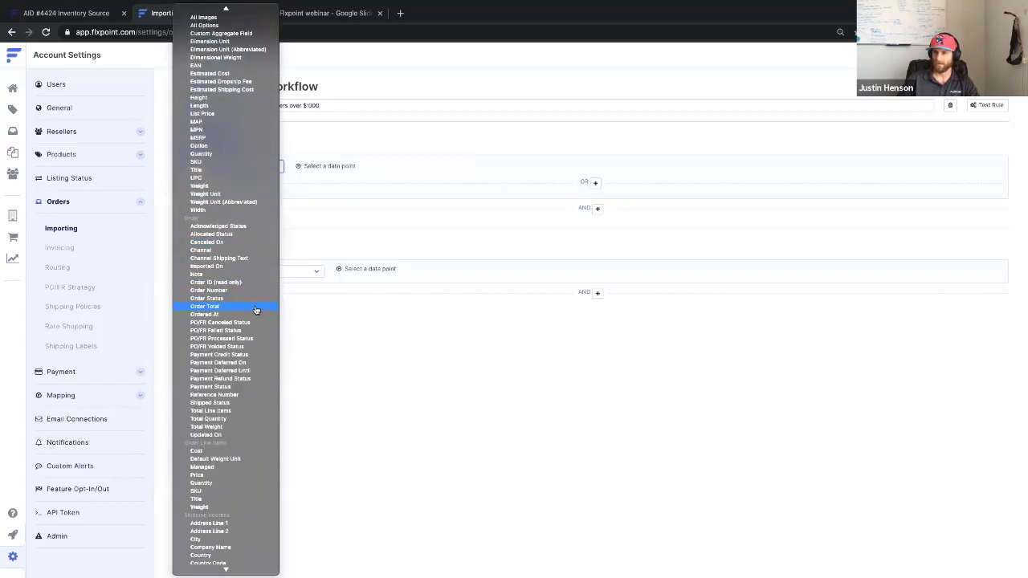
click(256, 310)
click(354, 167)
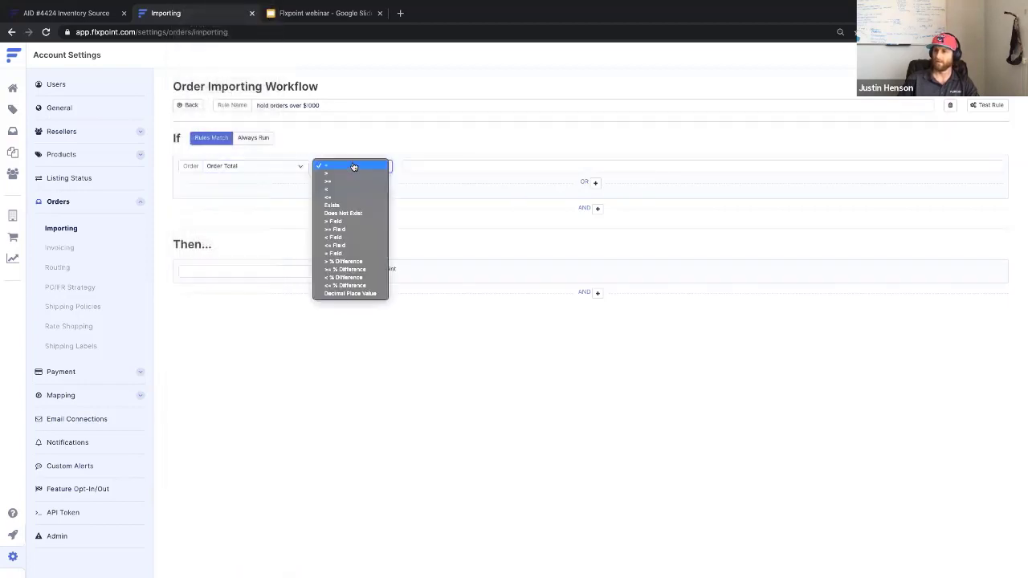
click(345, 174)
click(415, 165)
text(1000)
click(290, 270)
Add an action setting Order Status to On Hold.
click(290, 270)
scroll(279, 429, down, 5)
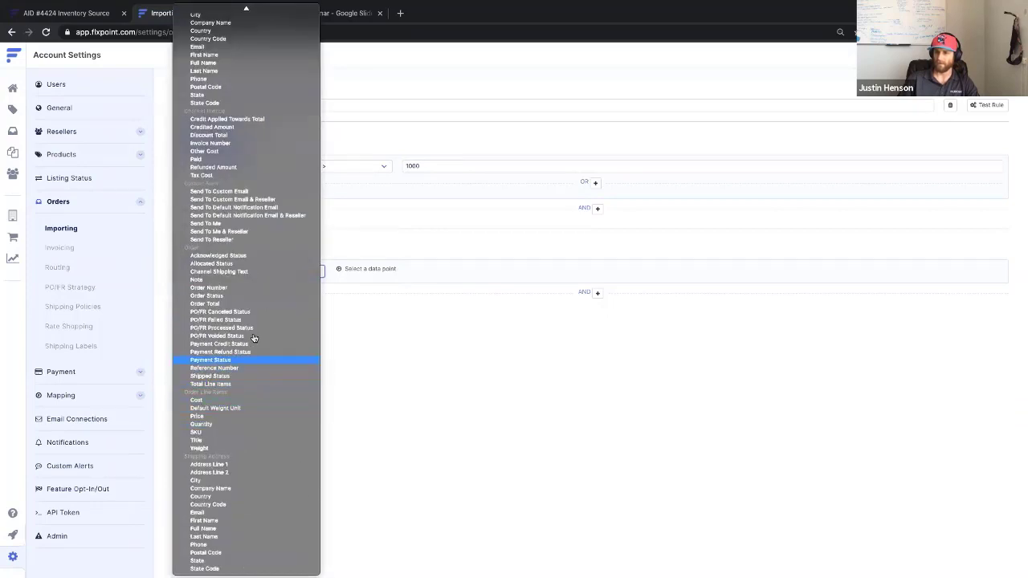
click(471, 276)
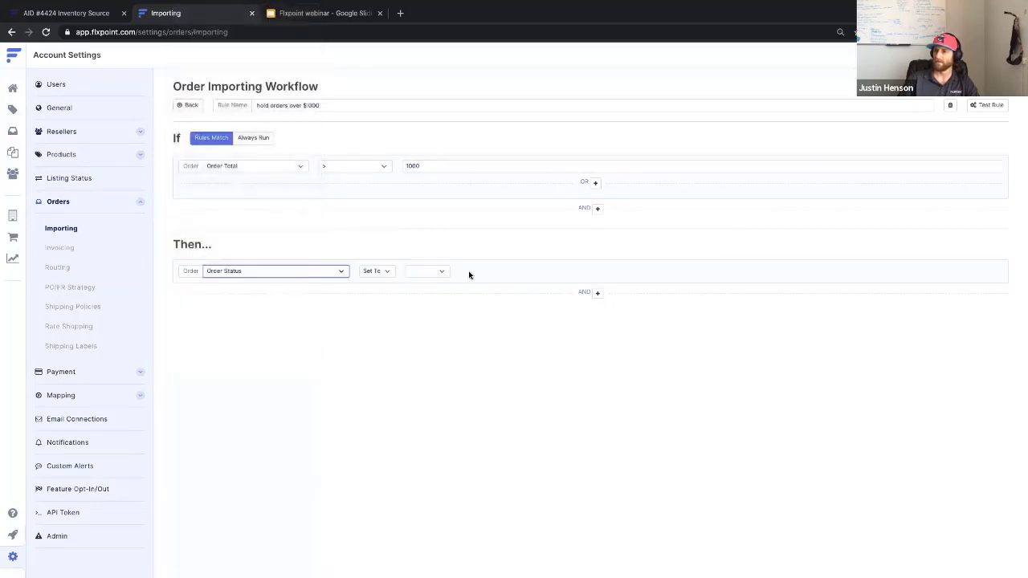
click(431, 273)
click(436, 279)
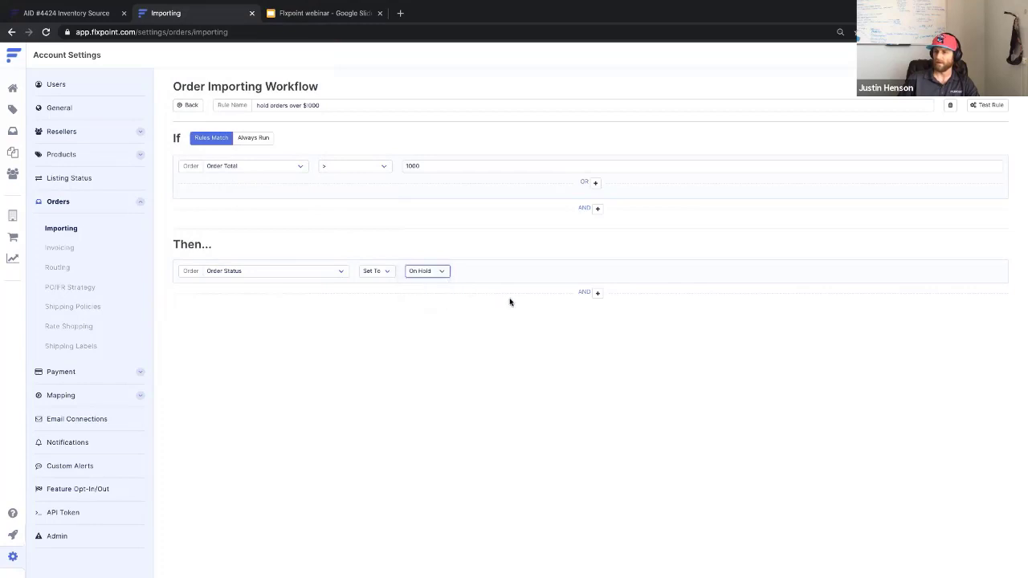
Add and then delete a Send To Me alert action, and go back to the workflow list.
click(597, 292)
click(285, 311)
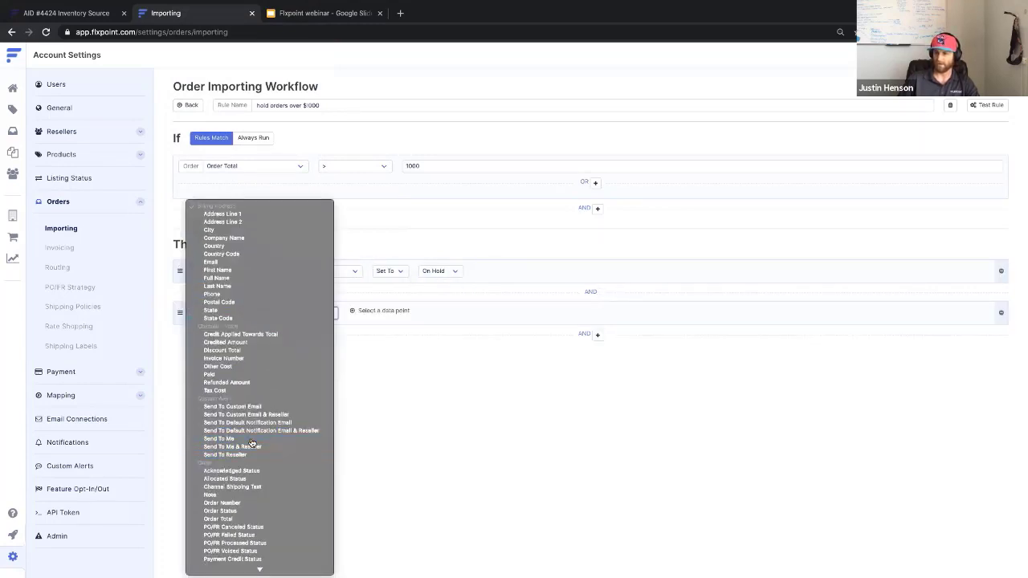
click(233, 438)
click(466, 313)
click(447, 360)
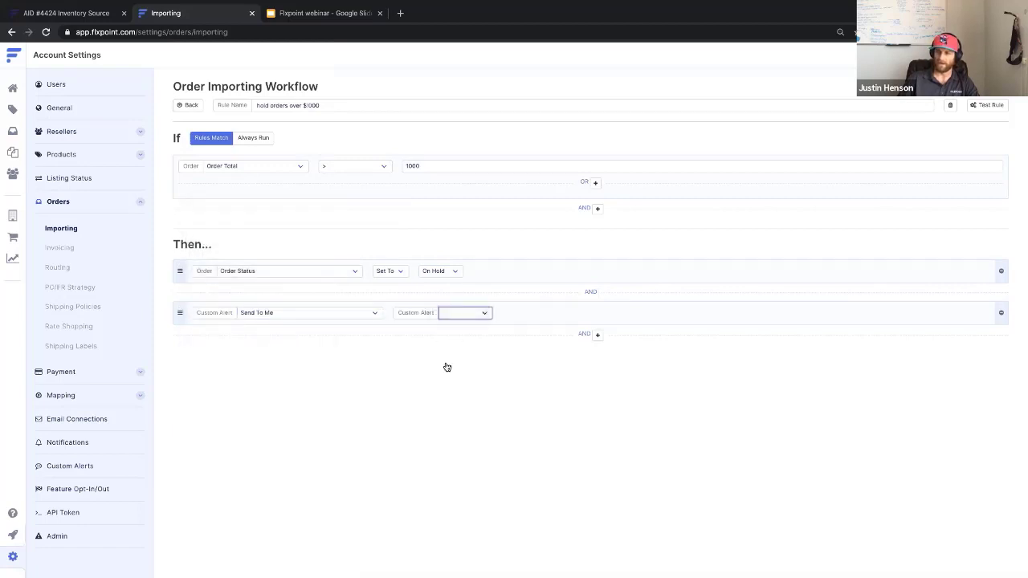
click(1000, 315)
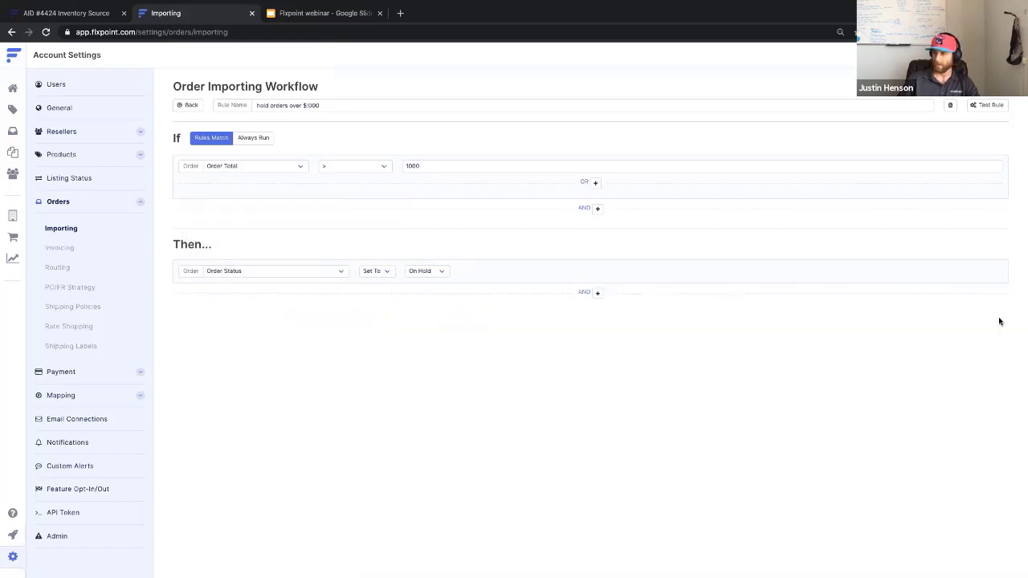
click(187, 105)
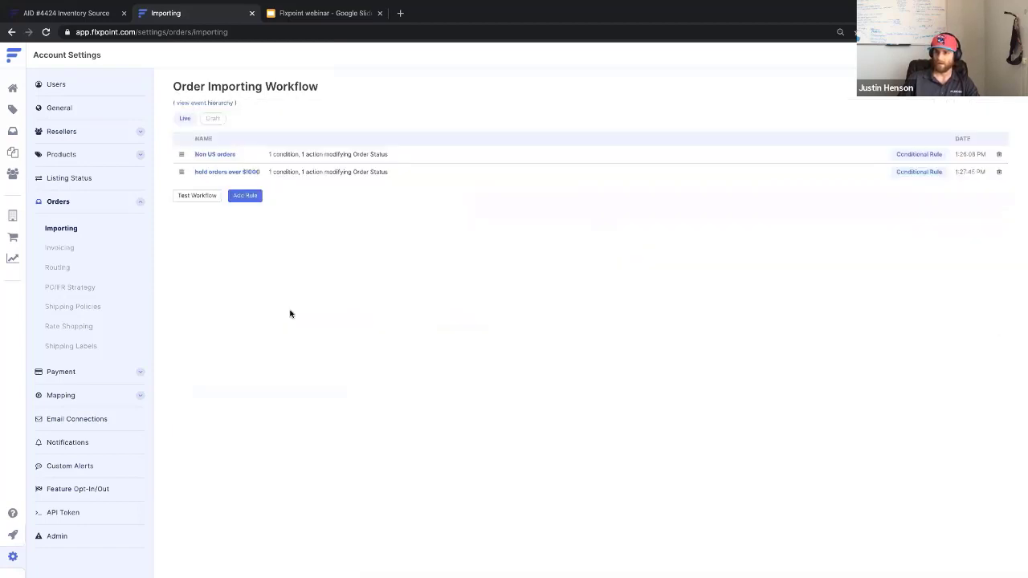
Create a custom alert named 'Non US orders' for the Order Import event using the personal email connection.
click(77, 473)
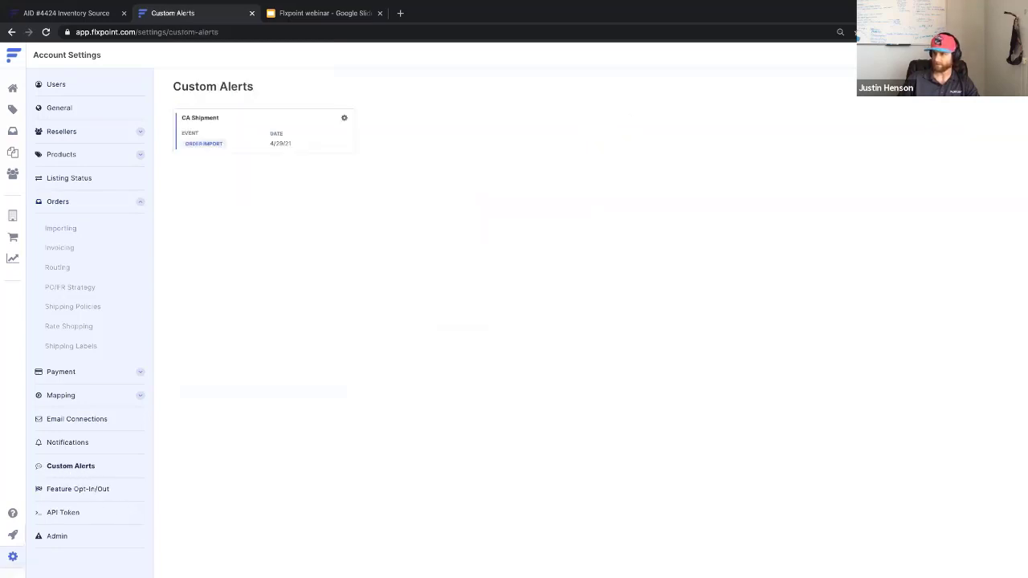
click(977, 86)
triple_click(210, 126)
text(Non US orders)
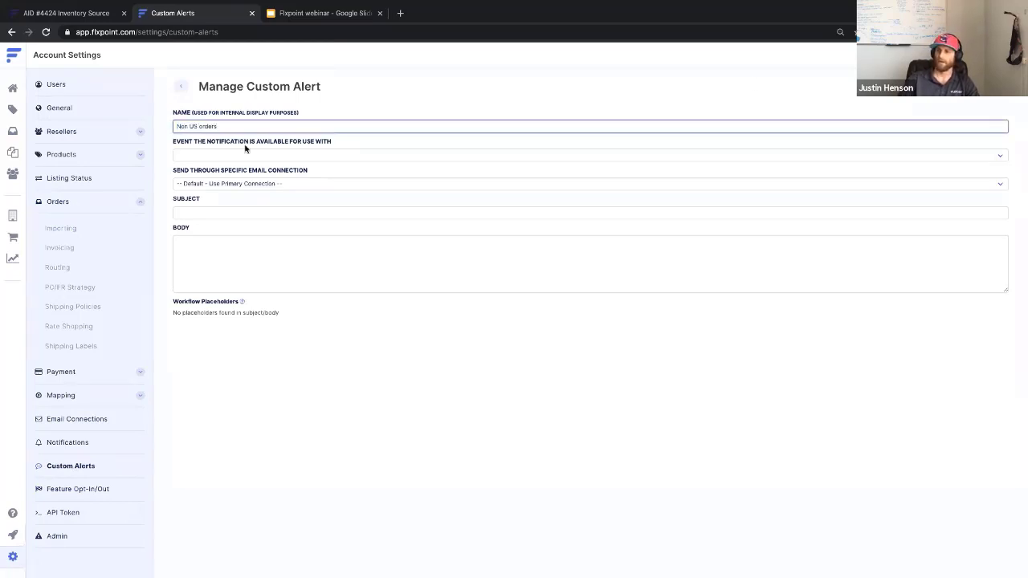
click(292, 155)
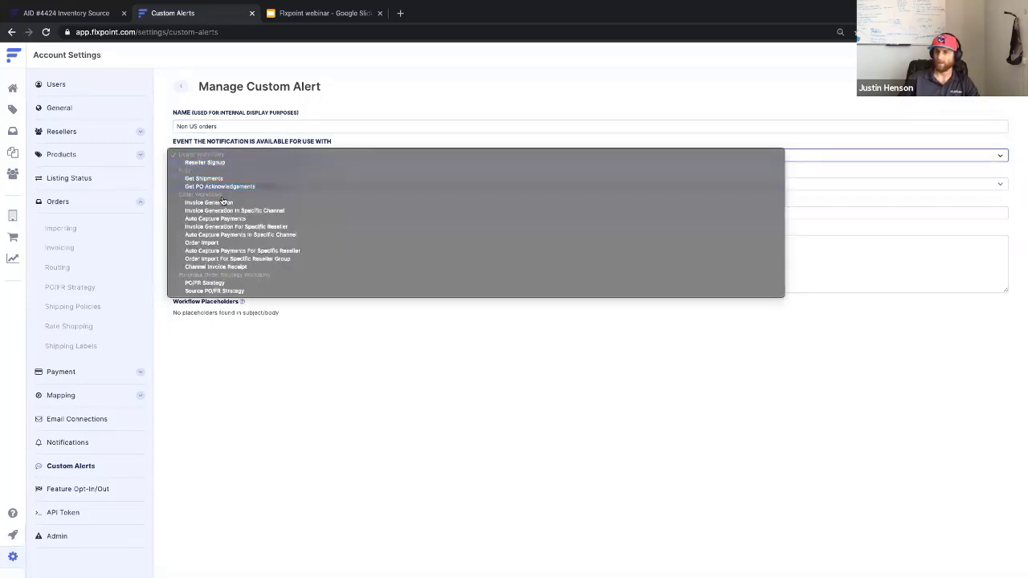
click(228, 245)
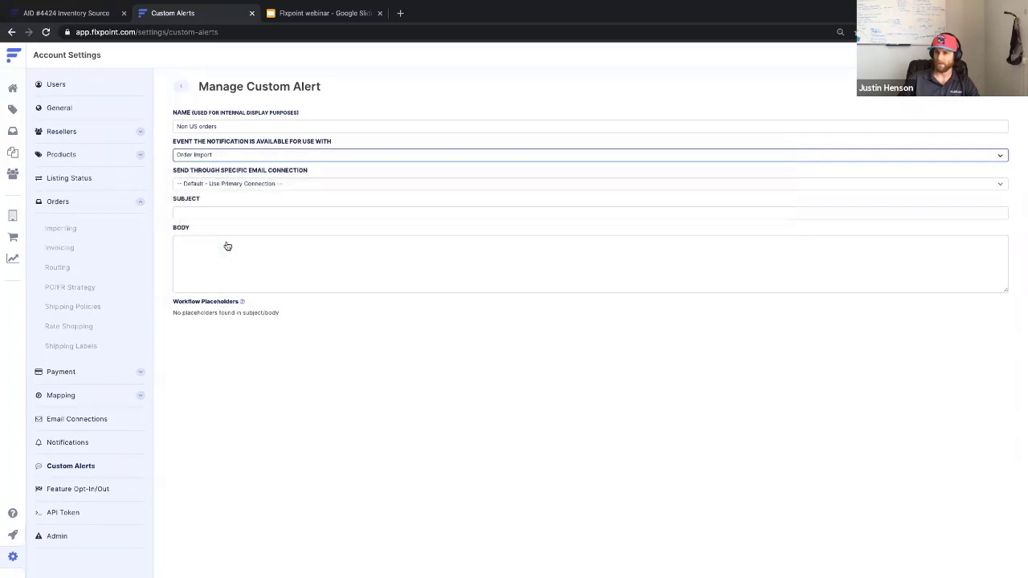
click(259, 186)
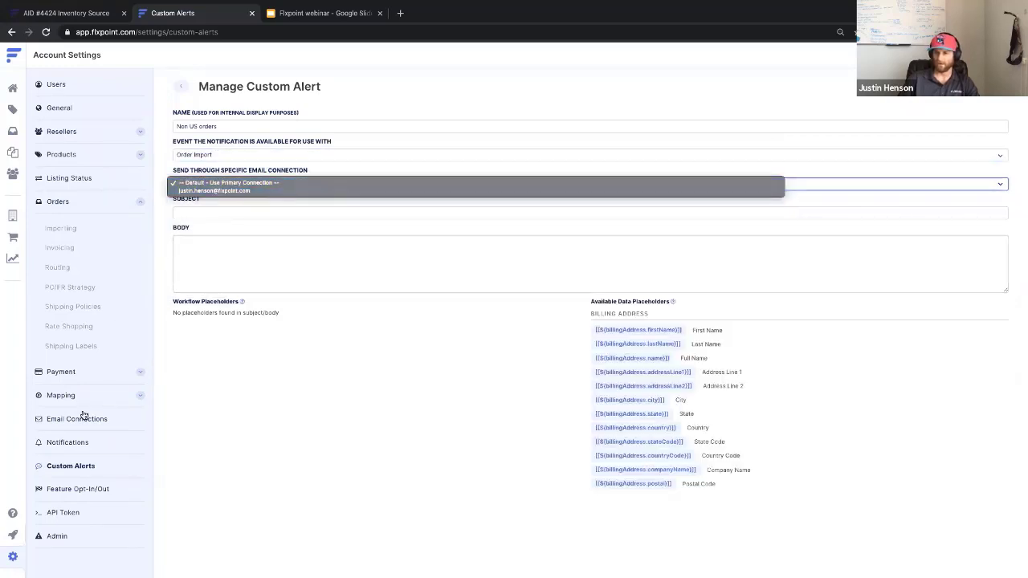
click(227, 191)
Set subject 'Flxpoint NON US order' and body 'You have received a non us order please take action on this.'.
click(217, 212)
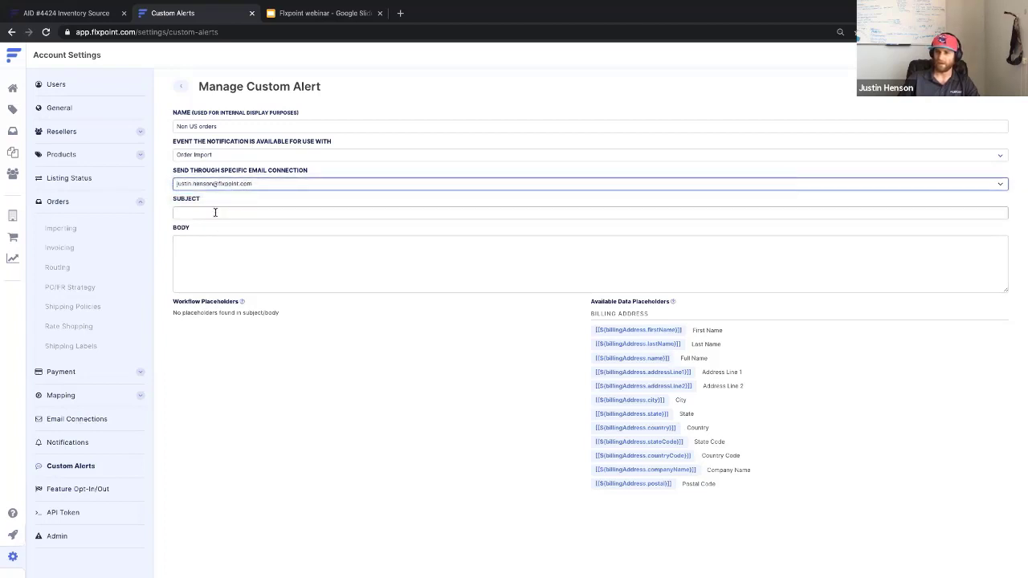
text(Non)
key(BackSpace)
key(BackSpace)
key(BackSpace)
text(Flx)
key(BackSpace)
key(BackSpace)
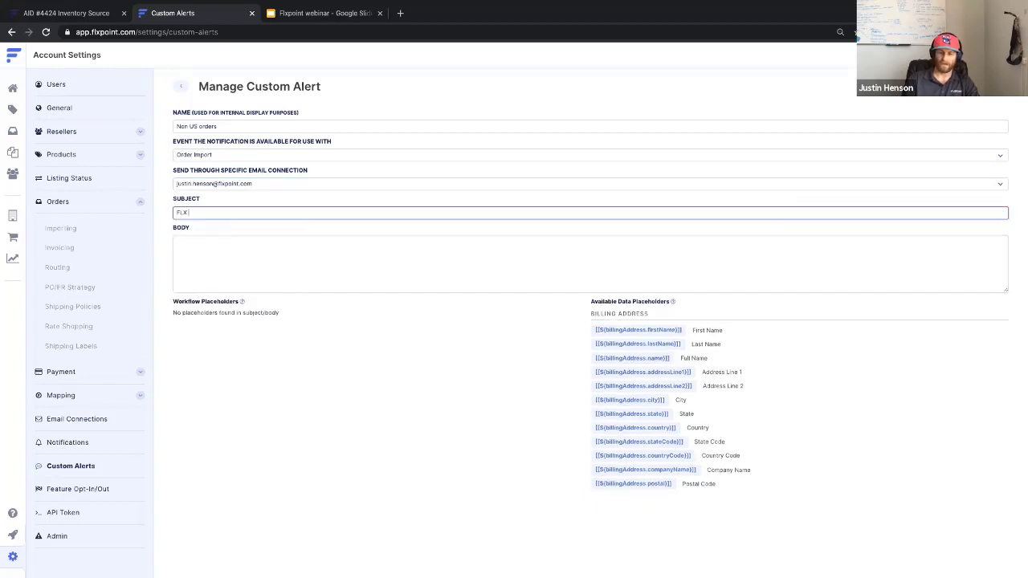
text(lx)
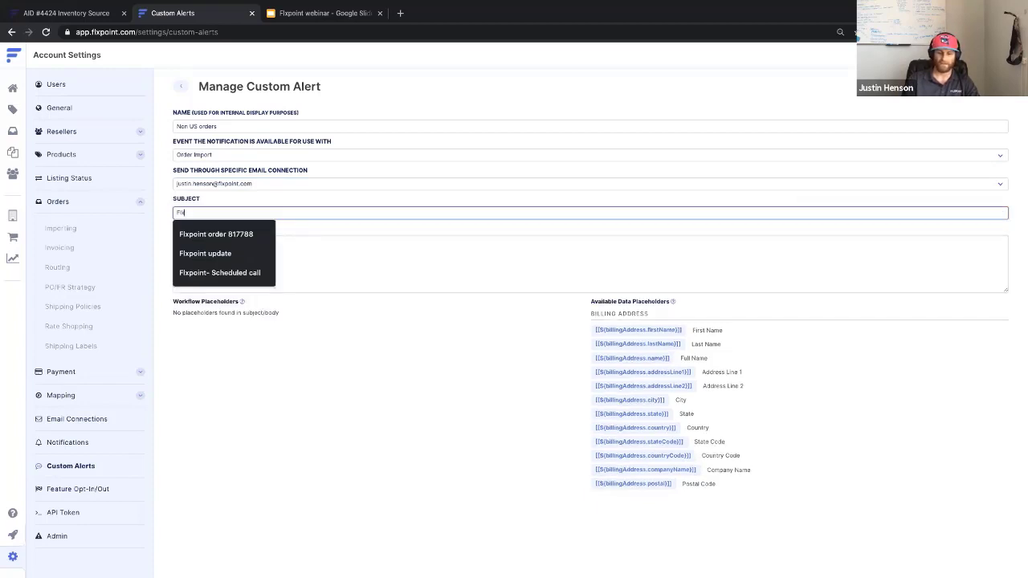
text(point)
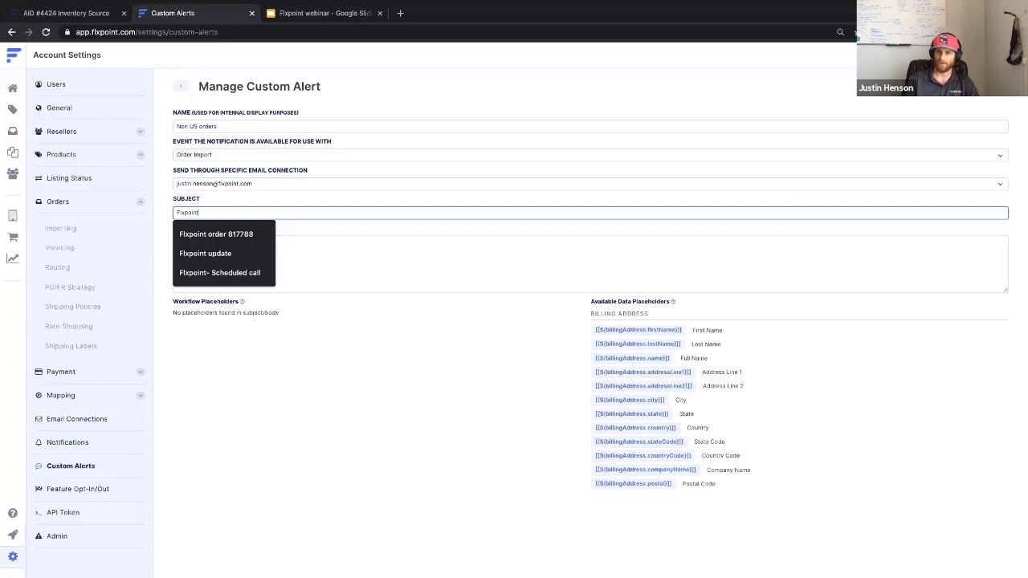
text( NON US order)
click(207, 257)
text(You have received a non us order please)
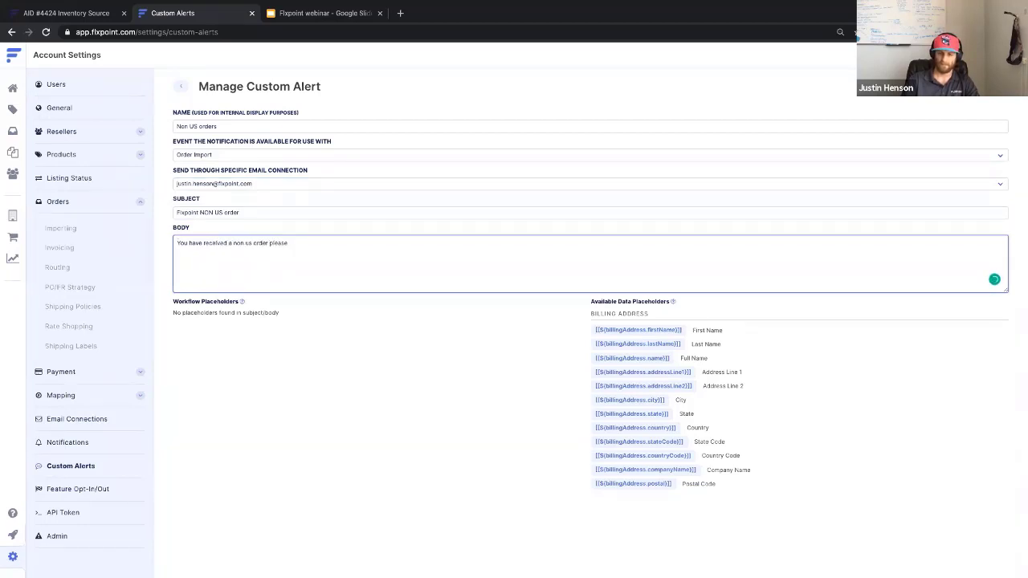
text( take action on this.)
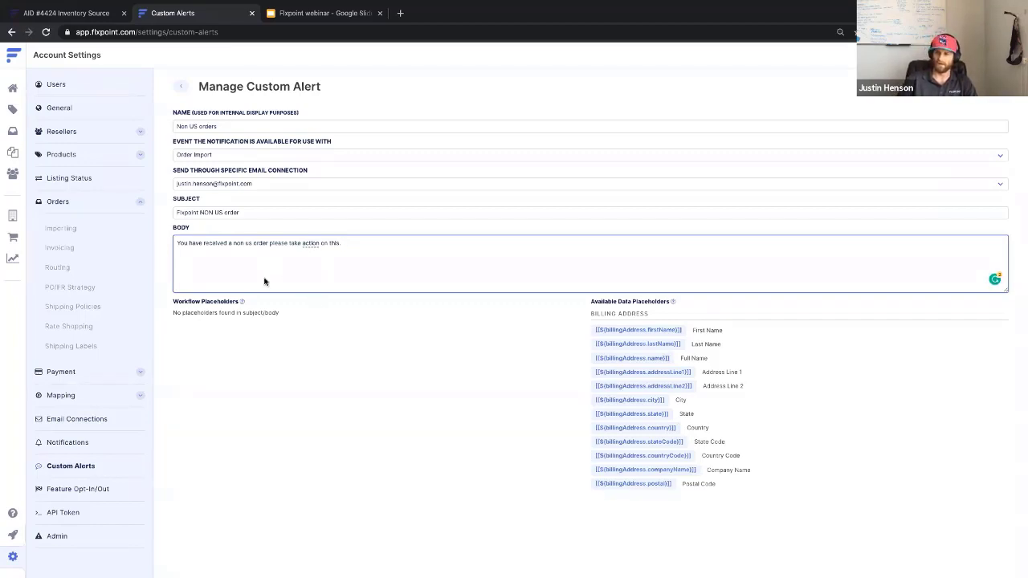
Save the 'Non US orders' custom alert.
click(985, 85)
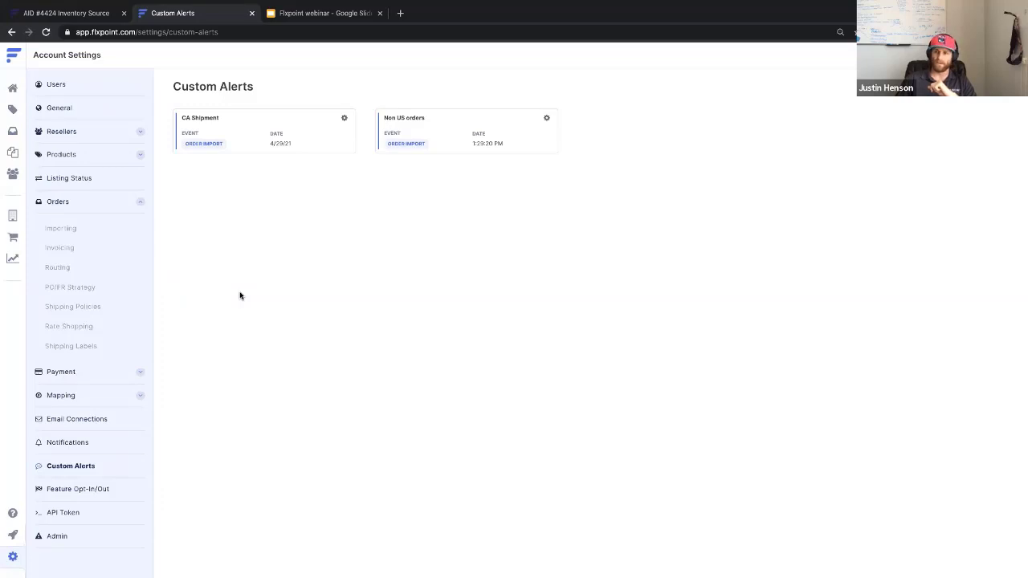
Open the Default group from Orders > Routing for editing, keeping its name unchanged.
click(62, 271)
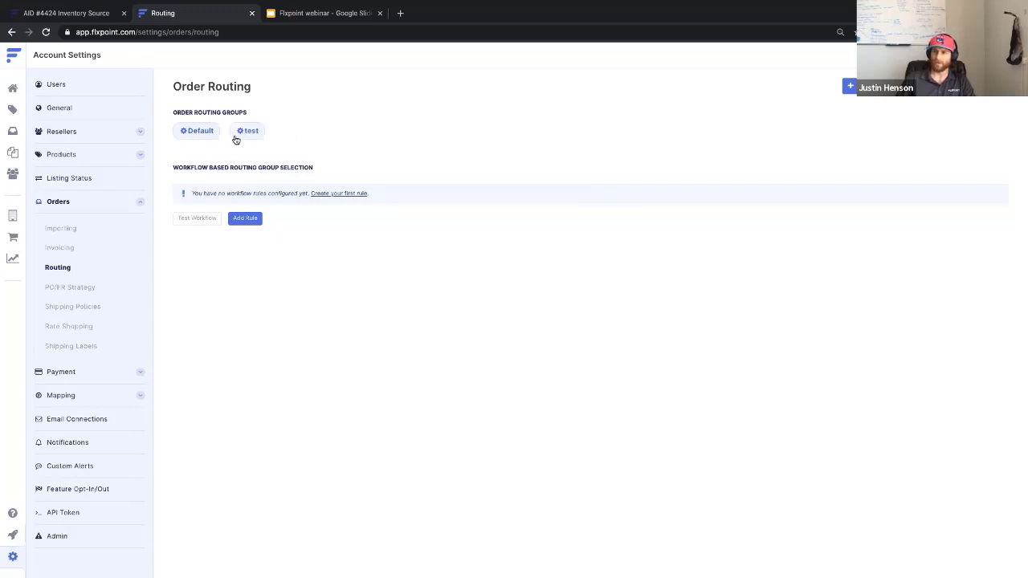
click(192, 130)
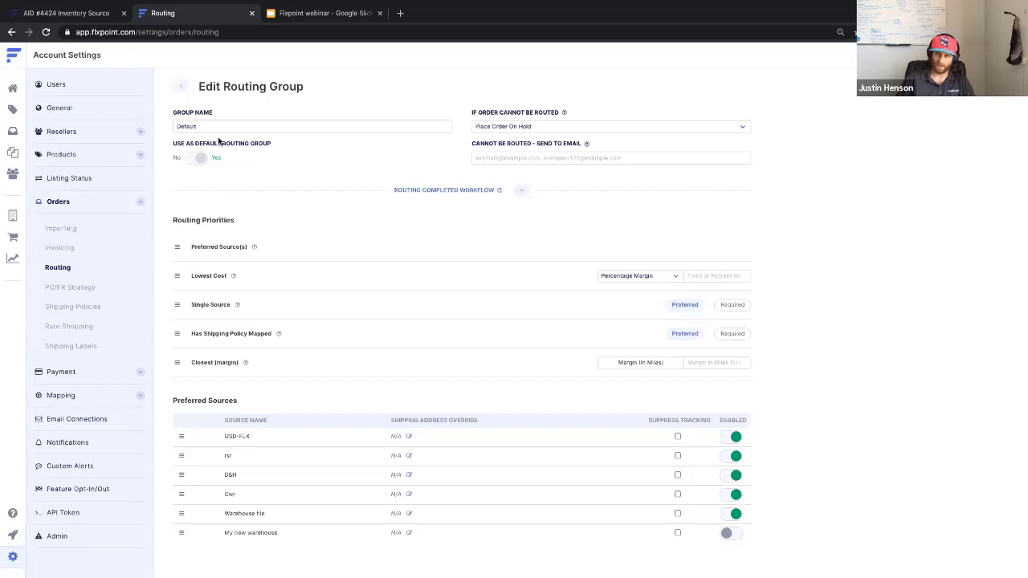
click(208, 127)
double_click(207, 126)
click(225, 126)
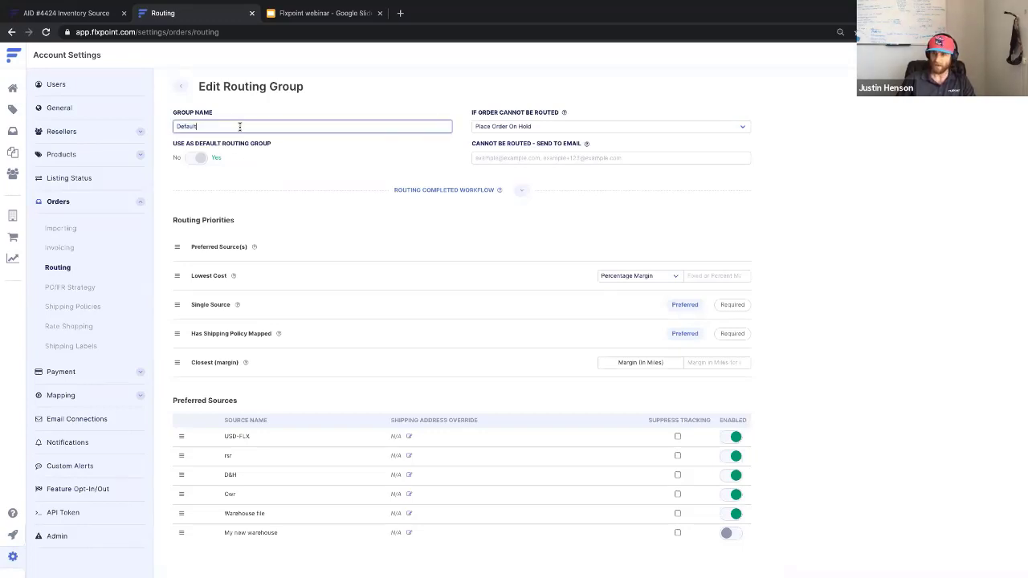
click(198, 159)
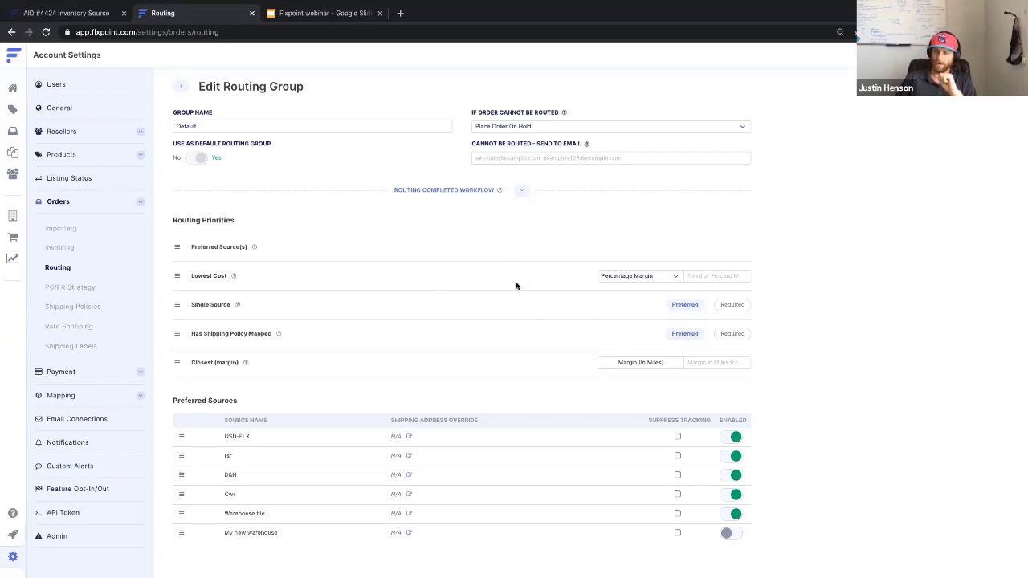
click(545, 129)
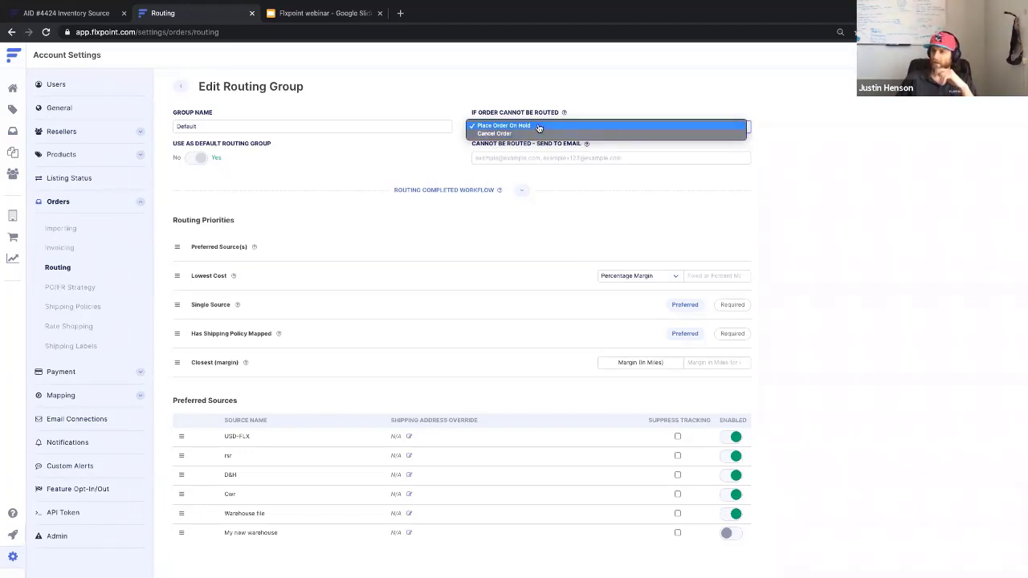
click(538, 128)
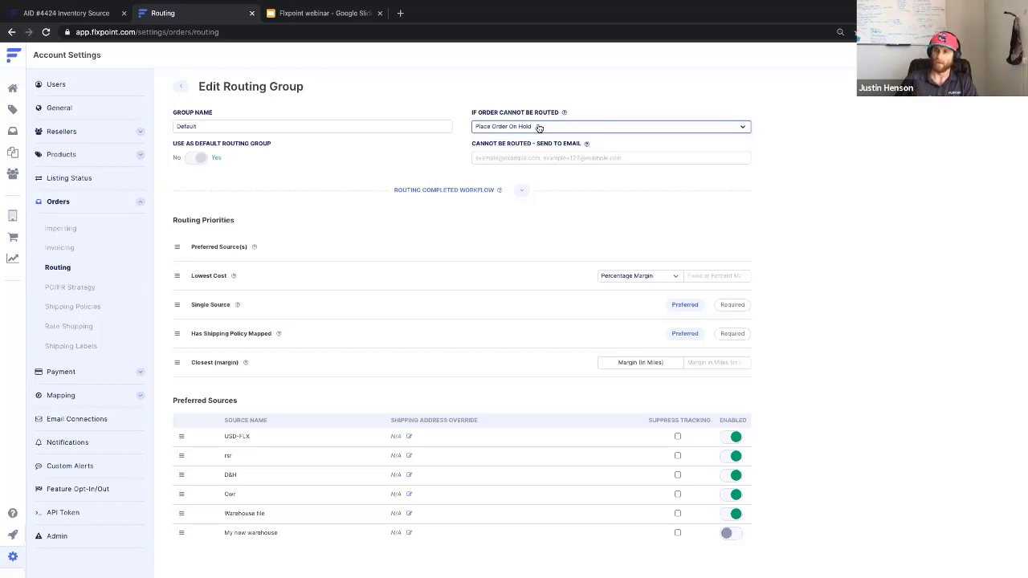
click(523, 158)
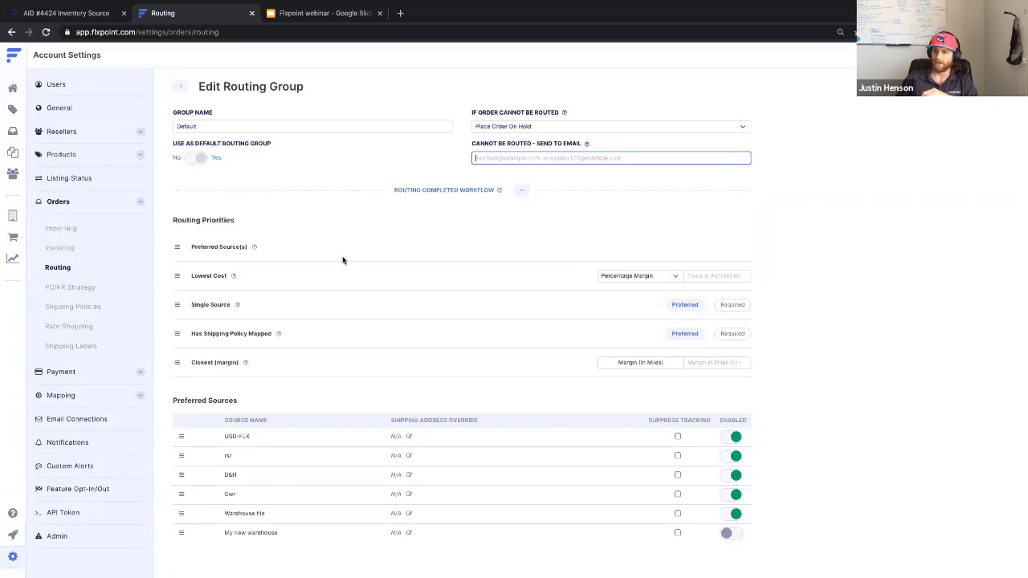
Drag Lowest Cost to the top, then Single Source and Has Shipping Policy Mapped above Preferred Source(s).
scroll(342, 259, down, 1)
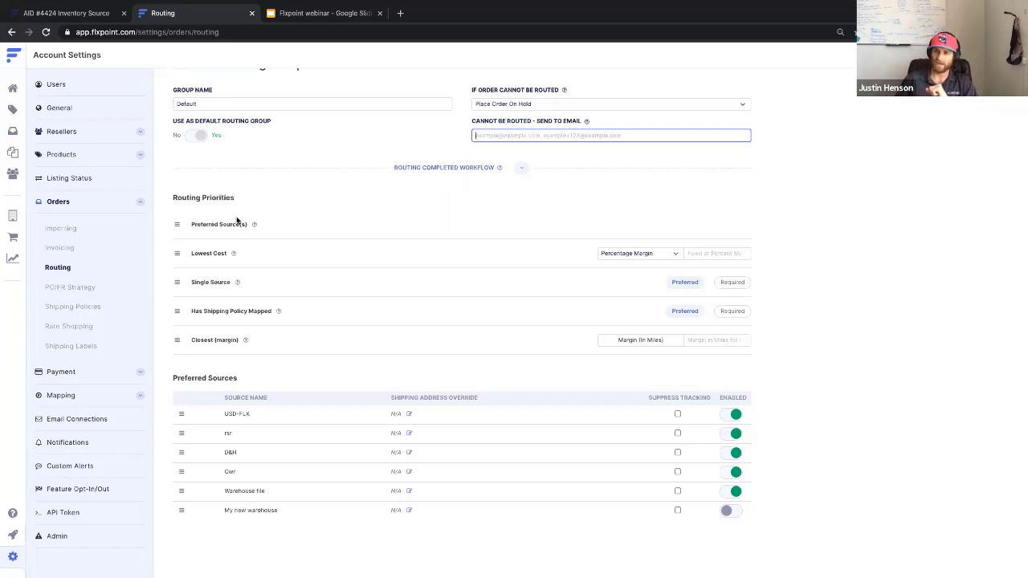
click(177, 253)
drag(178, 253, 177, 224)
drag(181, 290, 178, 254)
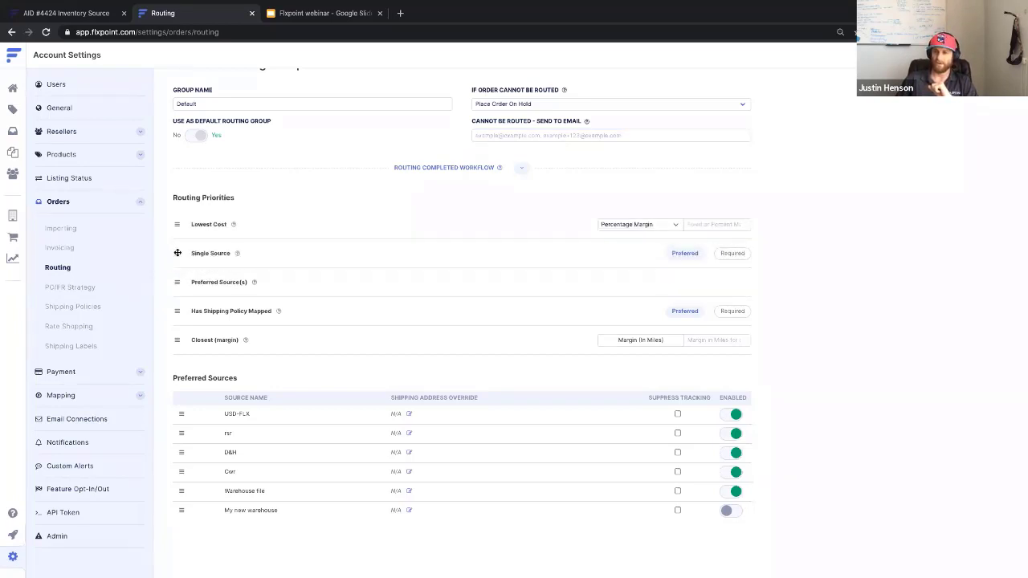
drag(178, 311, 178, 277)
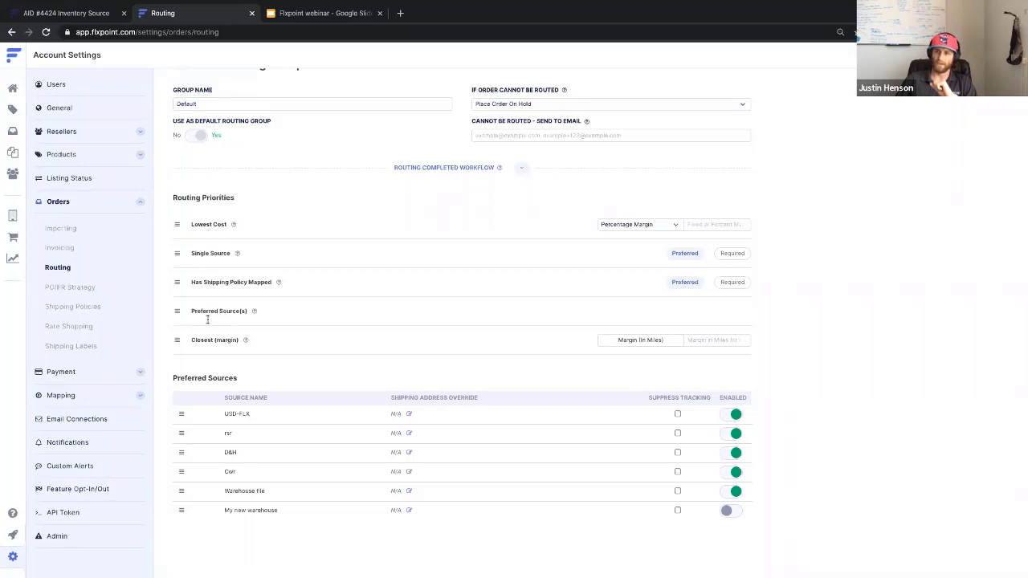
Enter 5 in the Percentage Margin field next to Lowest Cost.
click(698, 224)
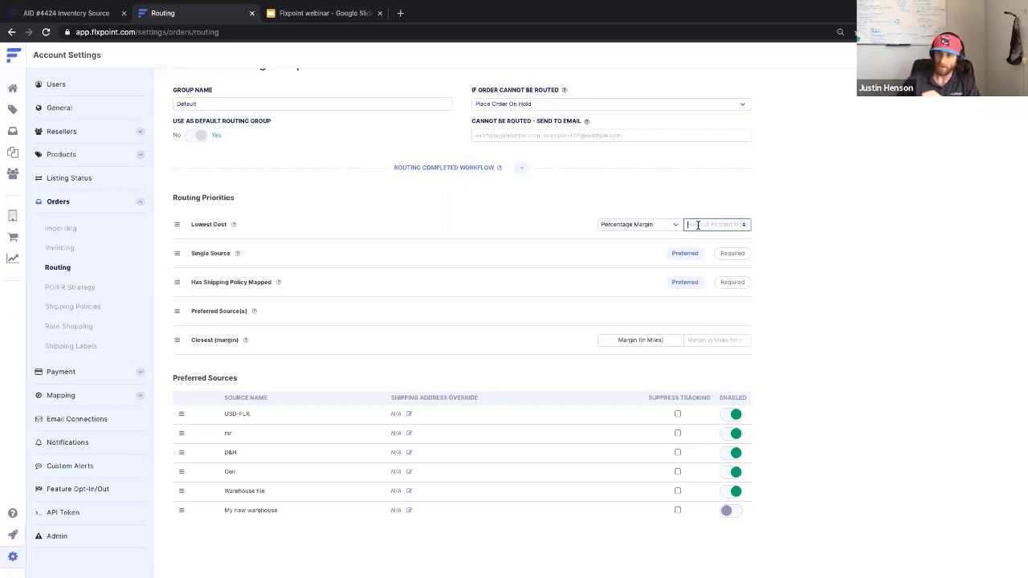
mouse_move(233, 225)
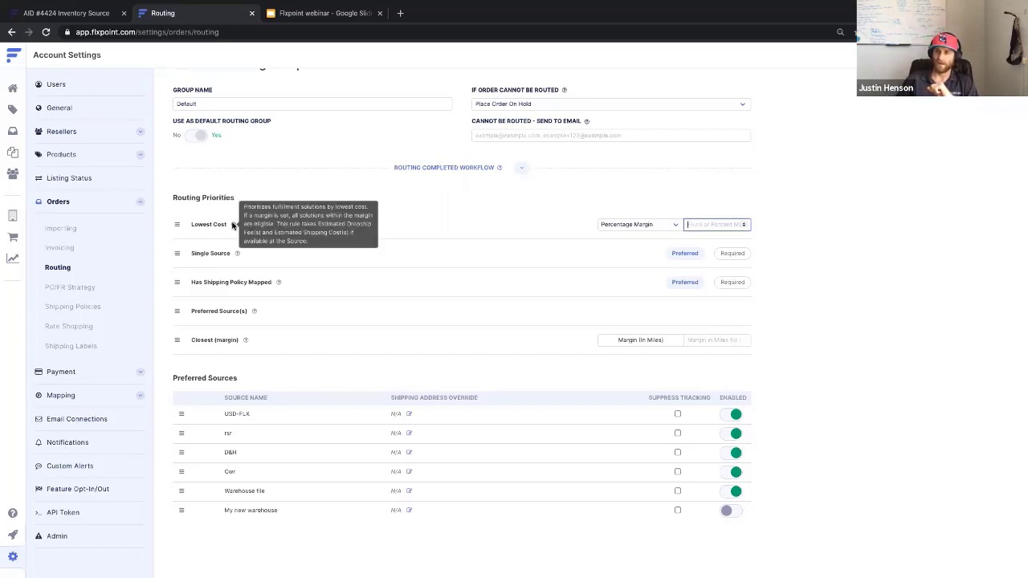
click(701, 228)
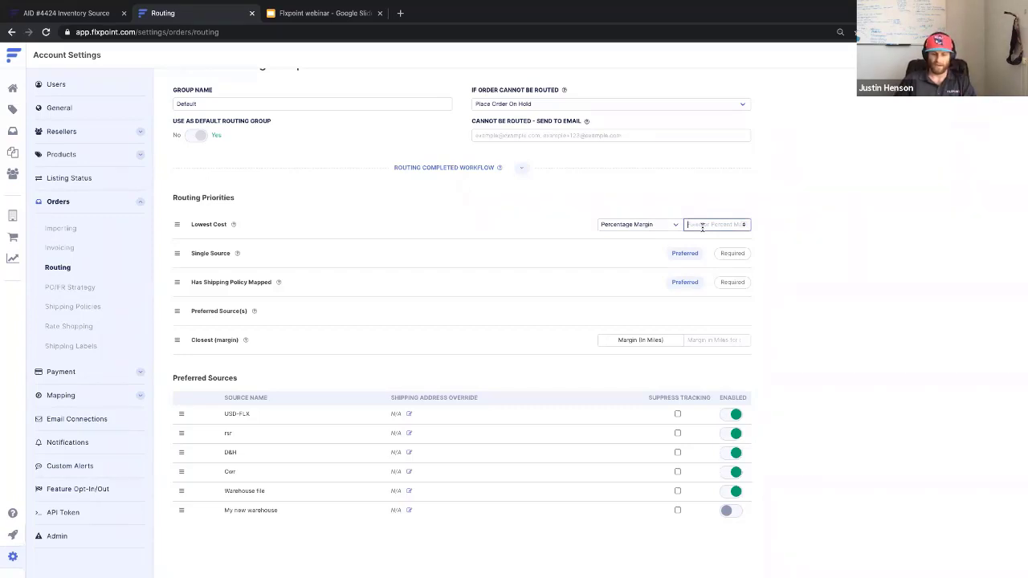
text(5)
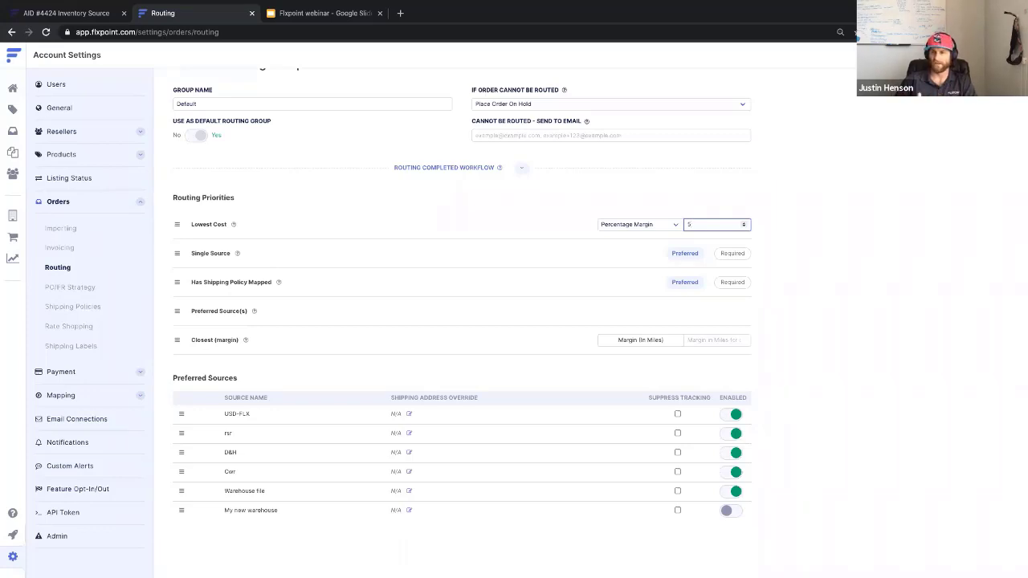
key(BackSpace)
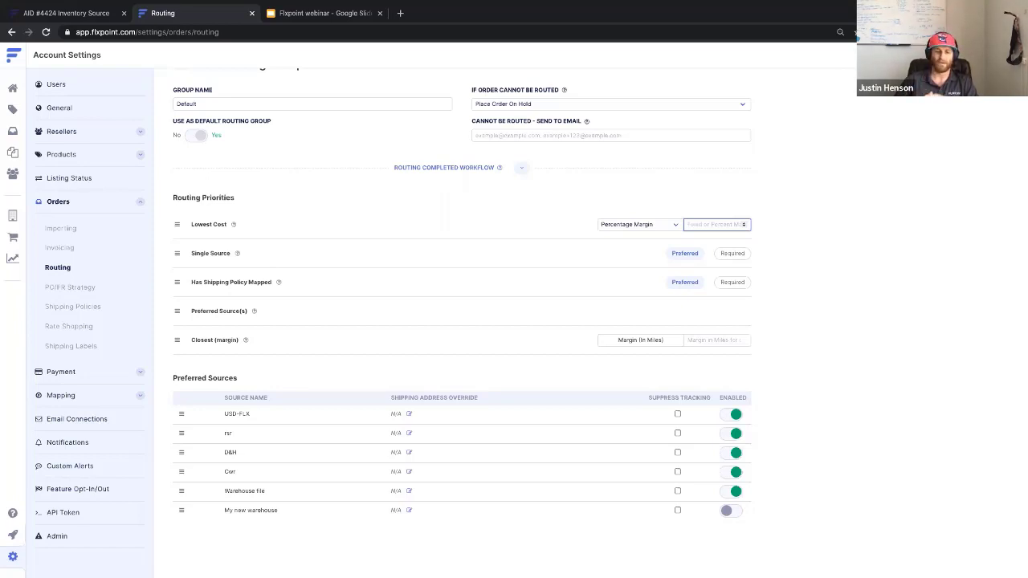
text(5)
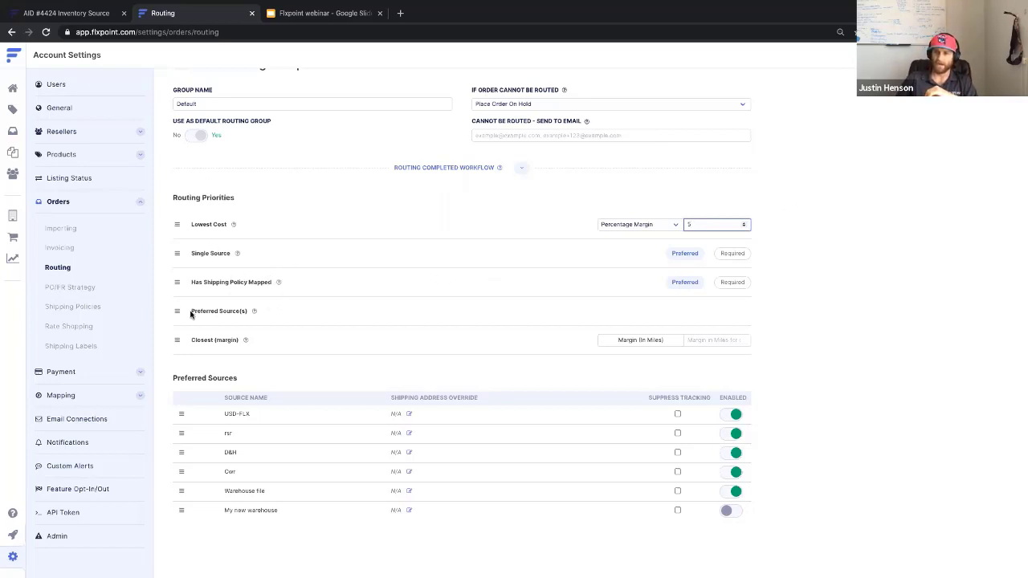
Move Preferred Source(s) to second priority, then drag D&H and Warehouse file up among the preferred sources.
drag(176, 310, 178, 254)
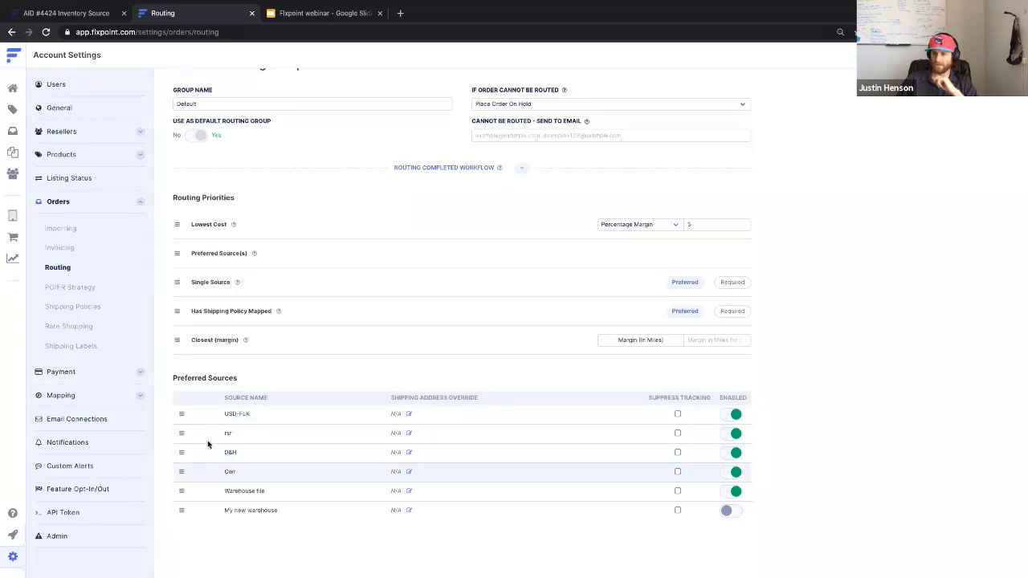
mouse_move(181, 454)
mouse_down()
mouse_move(181, 420)
mouse_move(182, 437)
mouse_up()
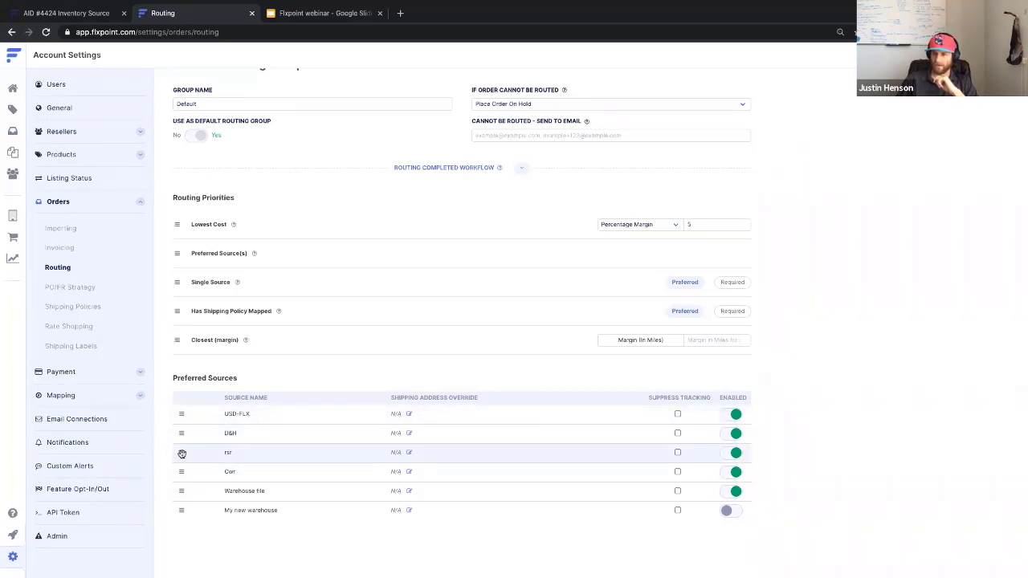
drag(181, 491, 176, 431)
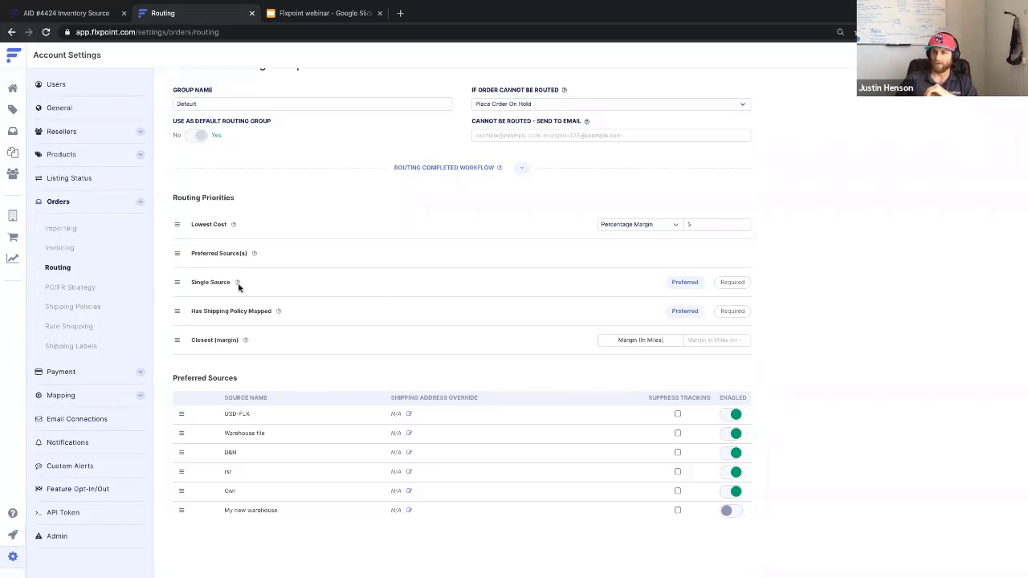
Set Single Source to Required and drag it to the top of the routing priorities.
click(730, 281)
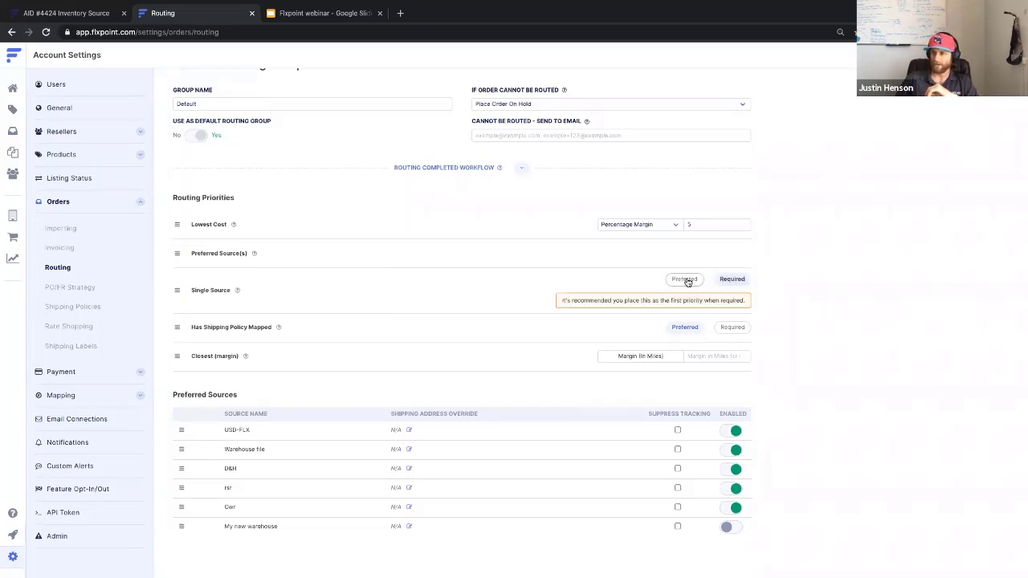
click(685, 279)
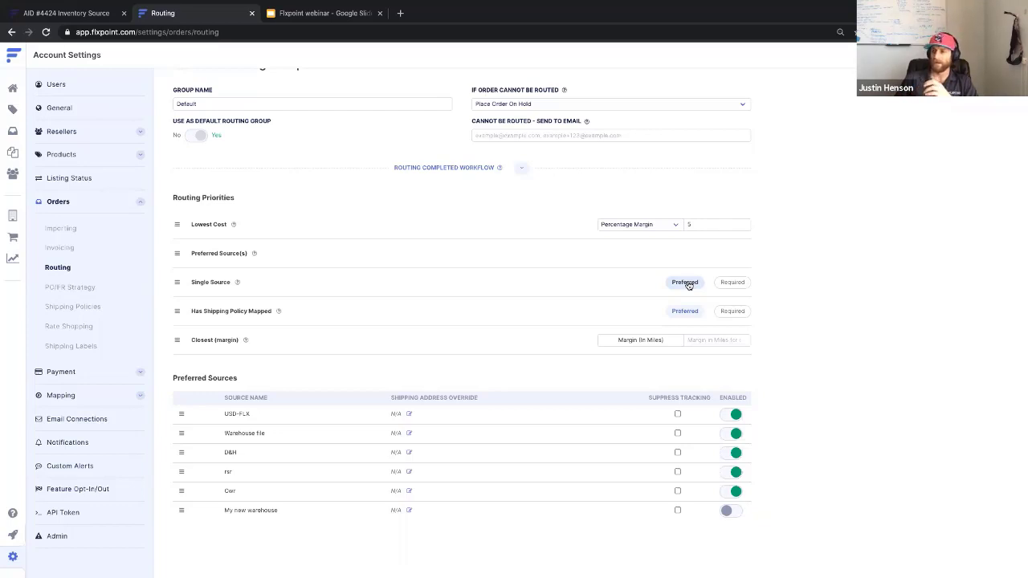
click(731, 282)
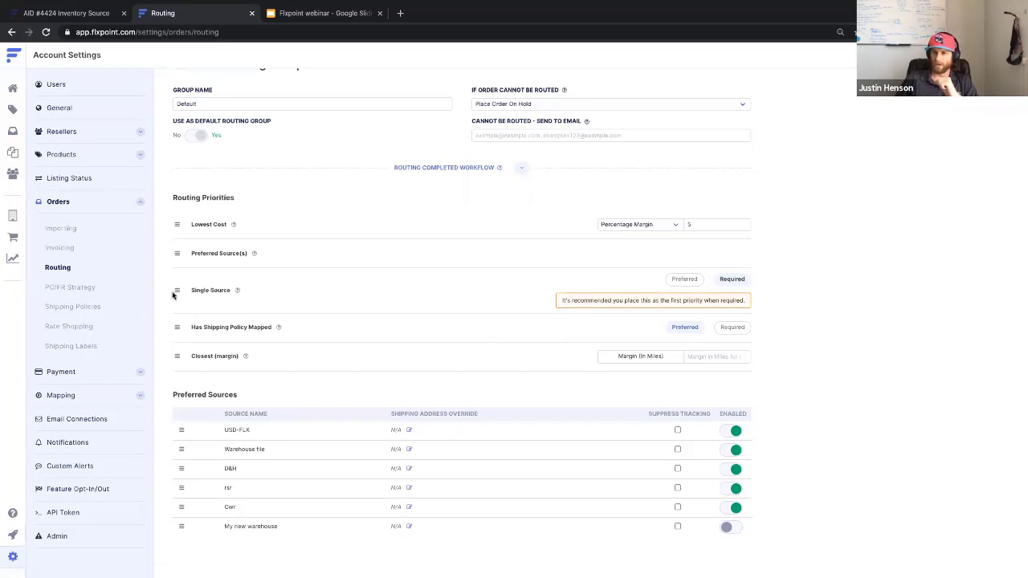
drag(177, 290, 177, 224)
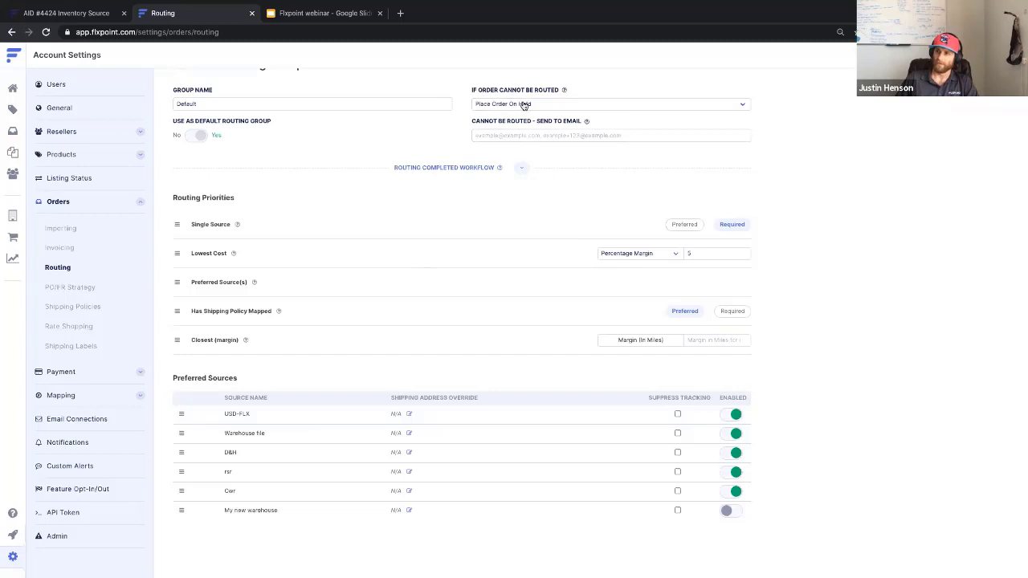
drag(494, 91, 472, 90)
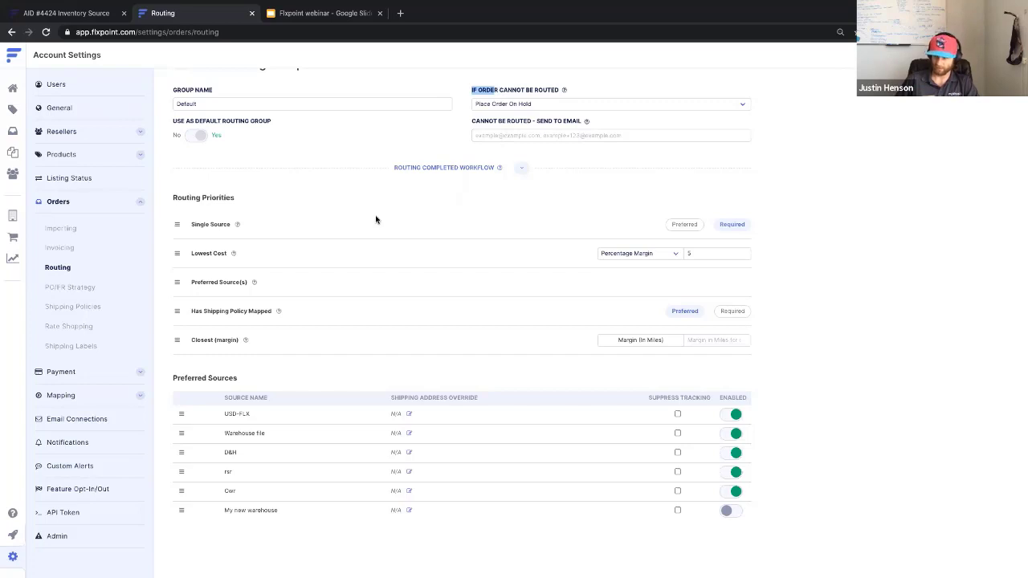
Set Has Shipping Policy Mapped to Required and select the Closest margin field.
mouse_move(279, 311)
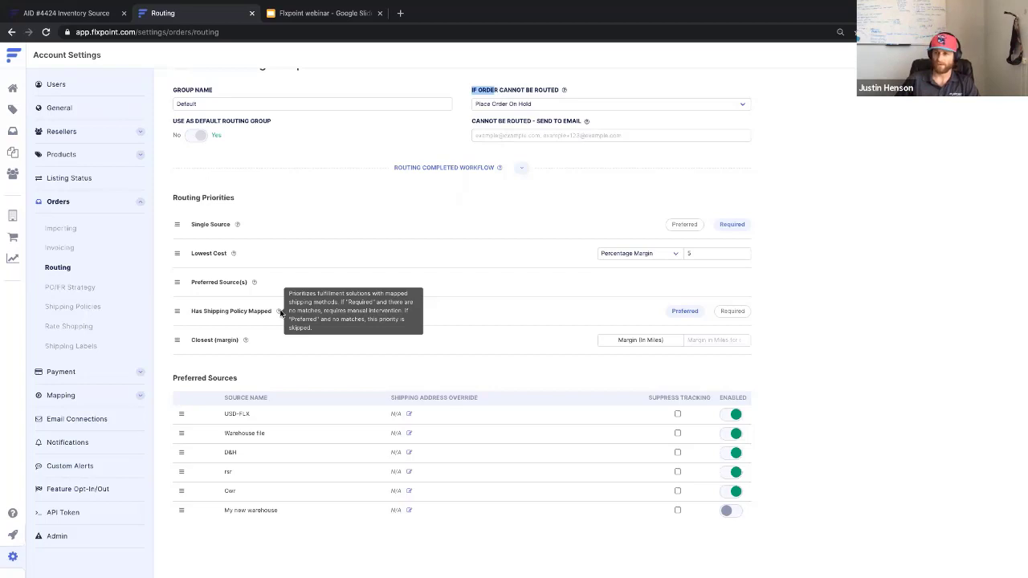
click(726, 314)
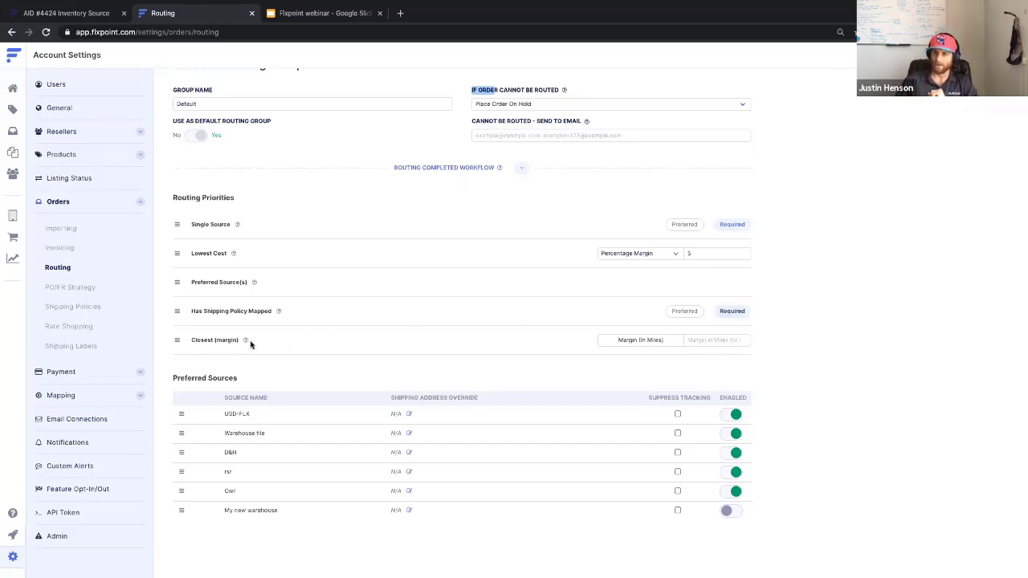
mouse_move(246, 343)
click(717, 340)
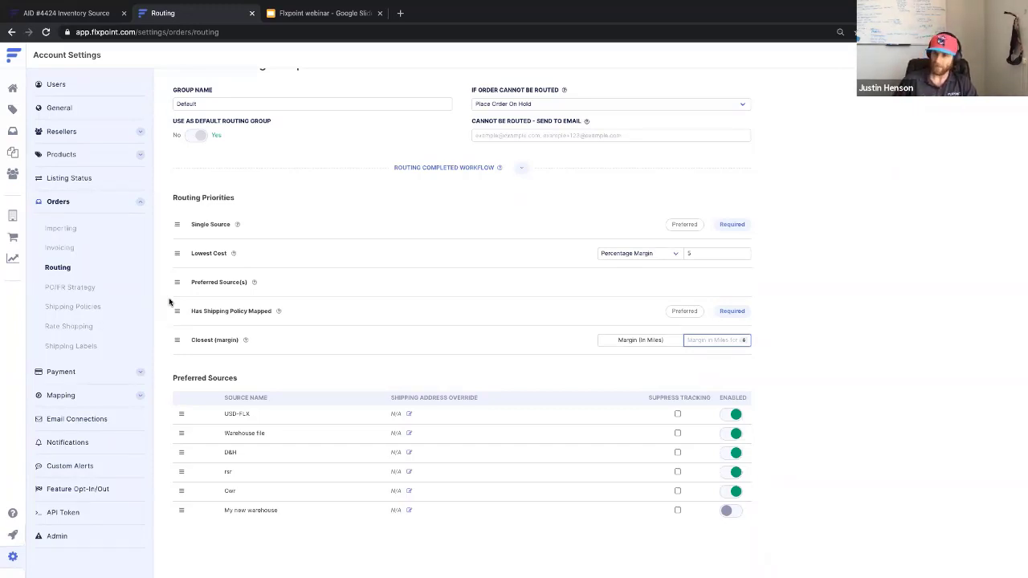
click(735, 415)
click(733, 432)
click(735, 452)
click(735, 472)
click(734, 492)
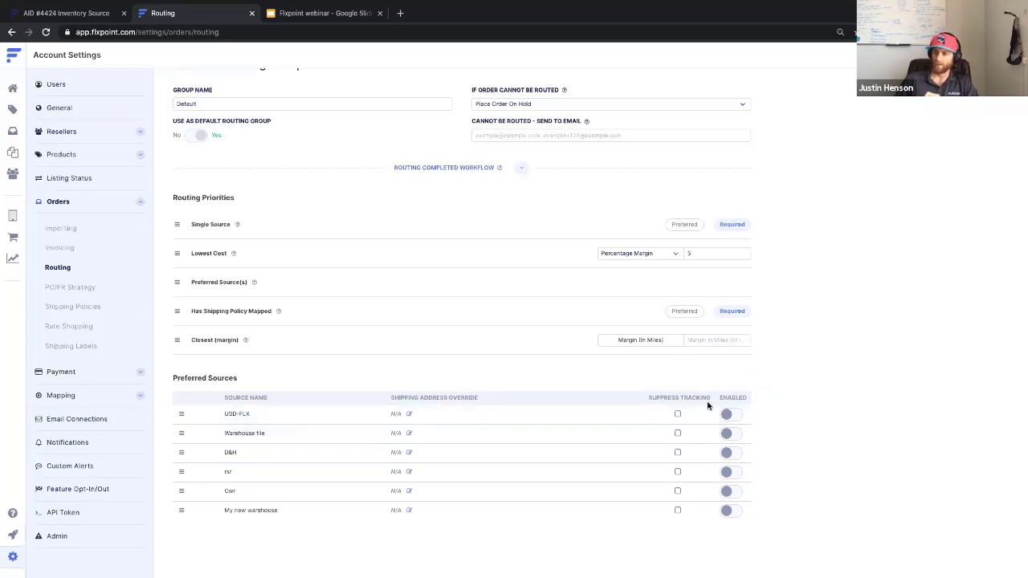
click(729, 414)
click(729, 433)
click(730, 452)
click(729, 472)
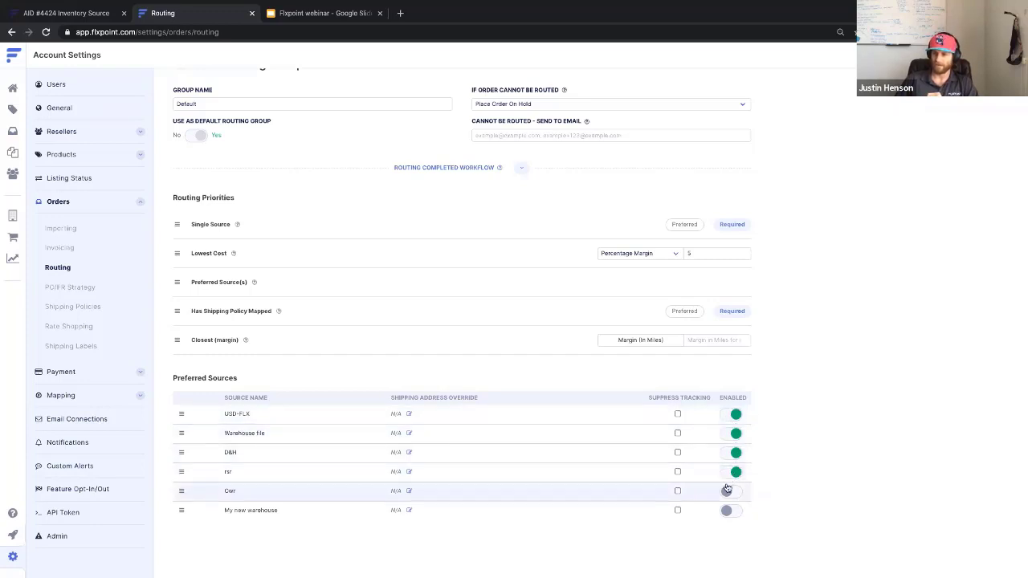
click(728, 490)
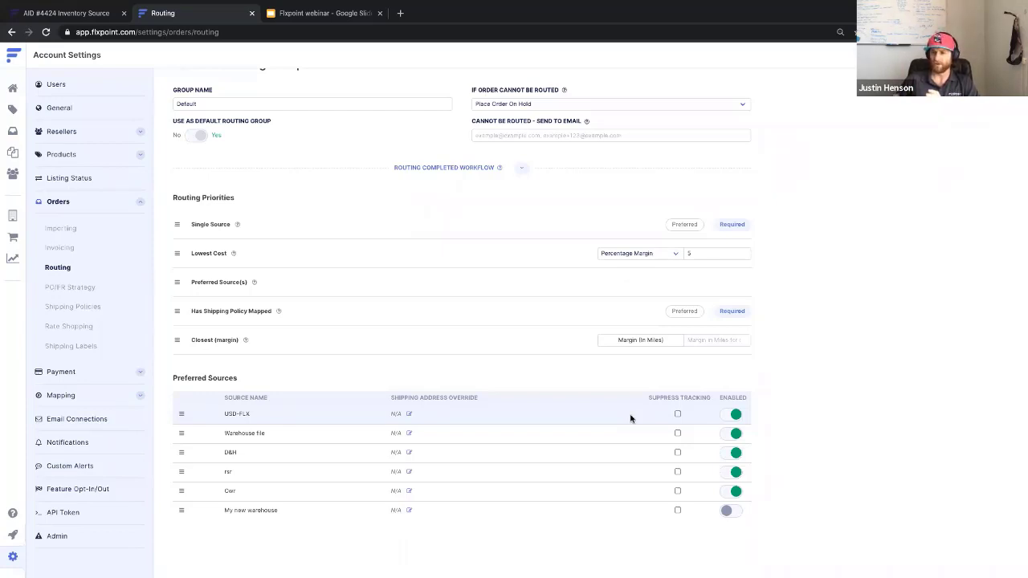
click(677, 415)
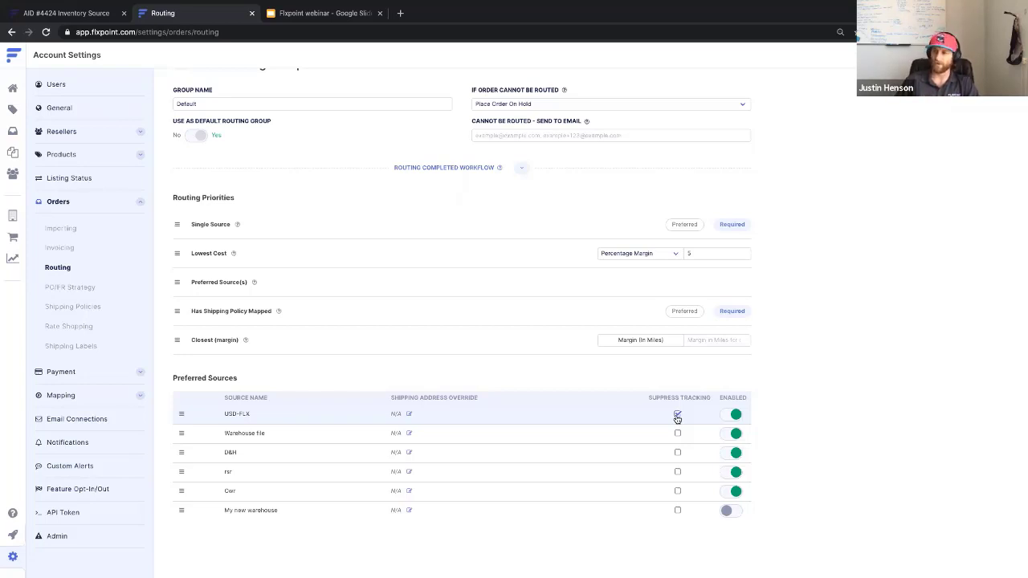
click(677, 415)
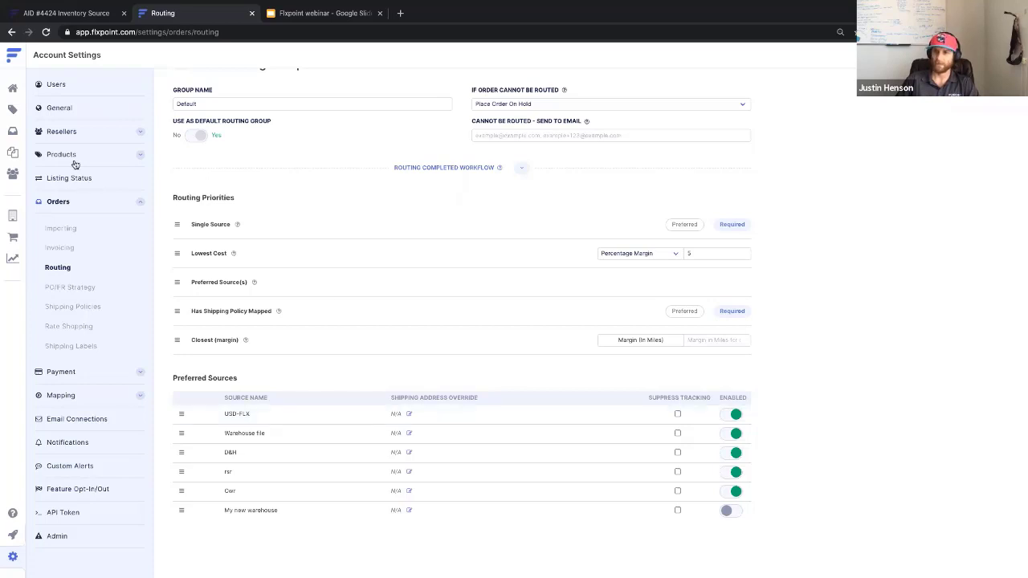
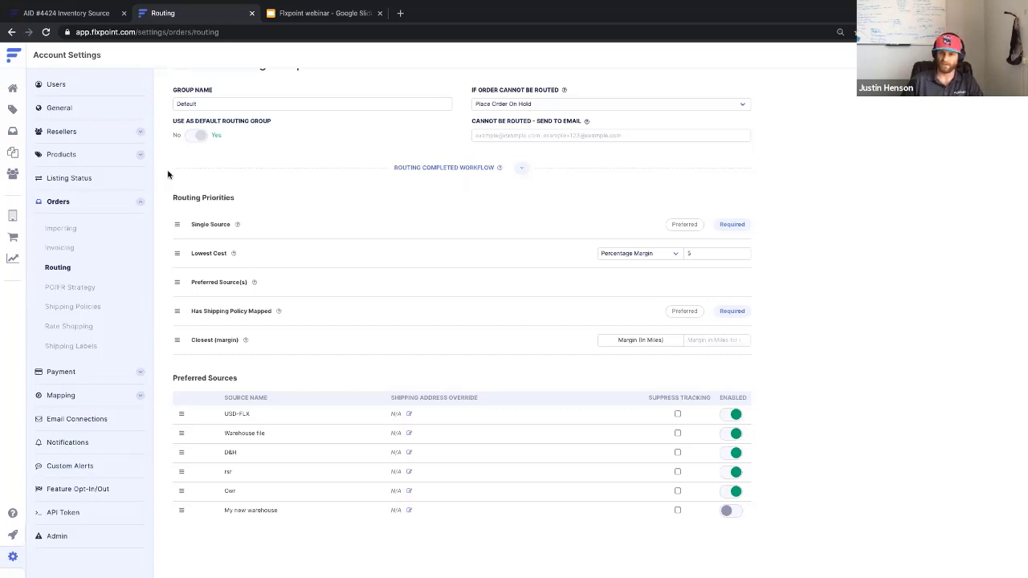
Open the My new warehouse source's Send PO/FRs integration and start editing its setup.
click(14, 216)
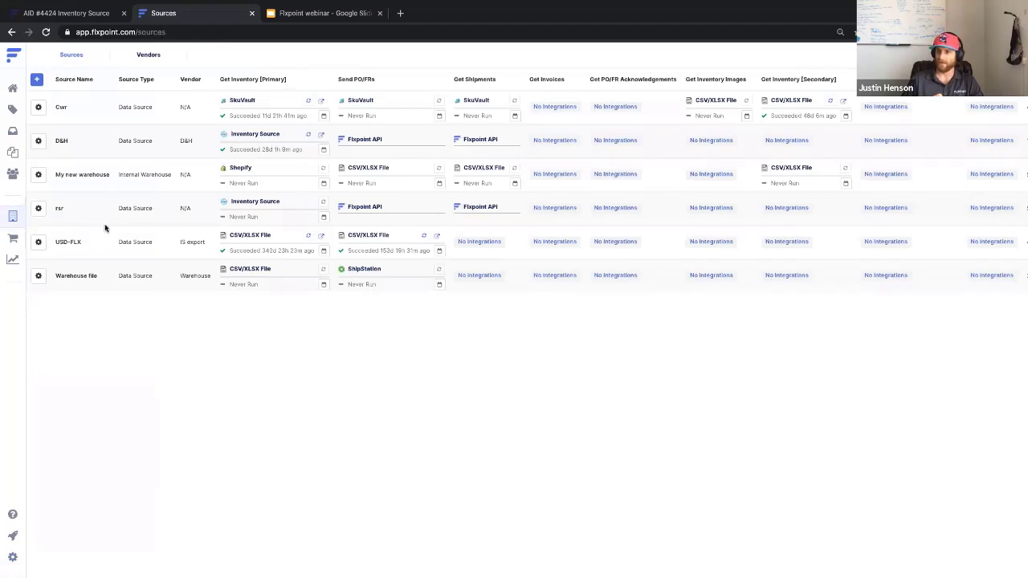
click(58, 172)
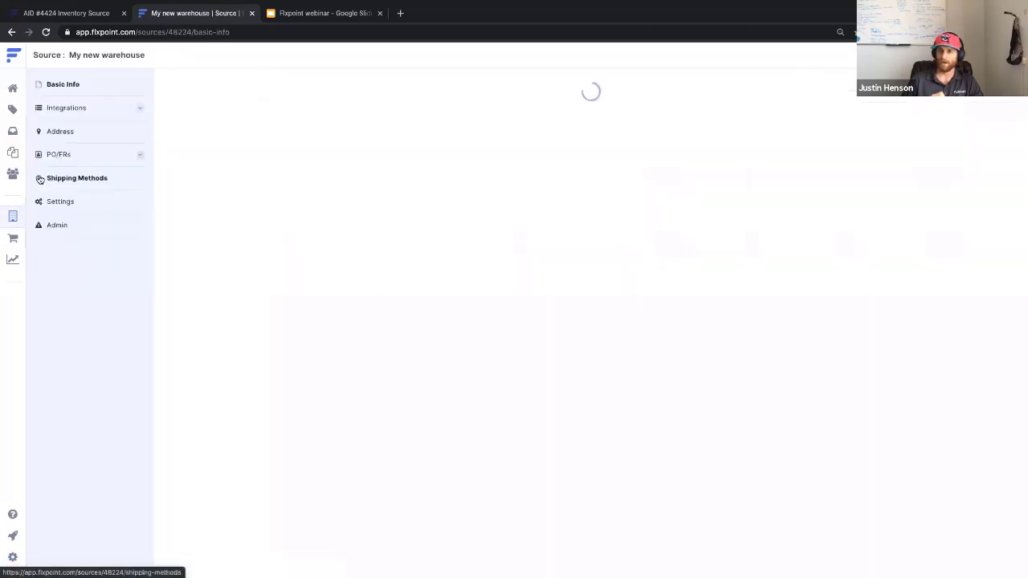
click(114, 109)
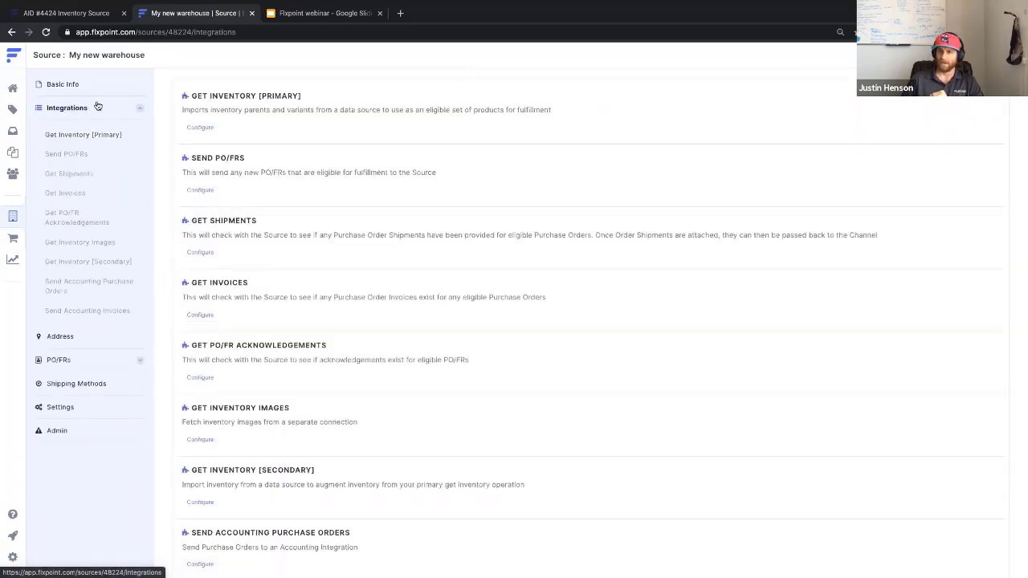
click(207, 192)
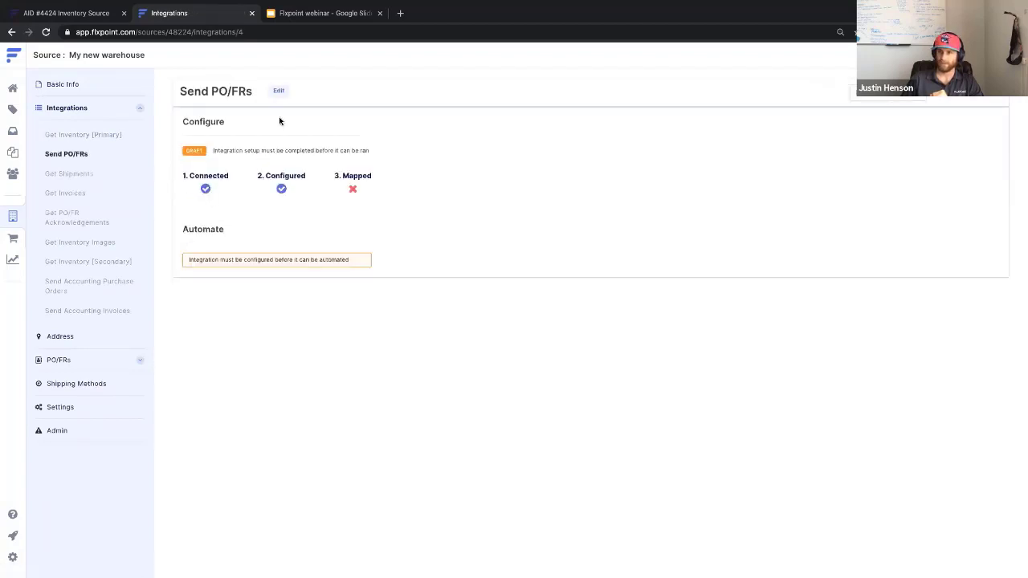
click(279, 90)
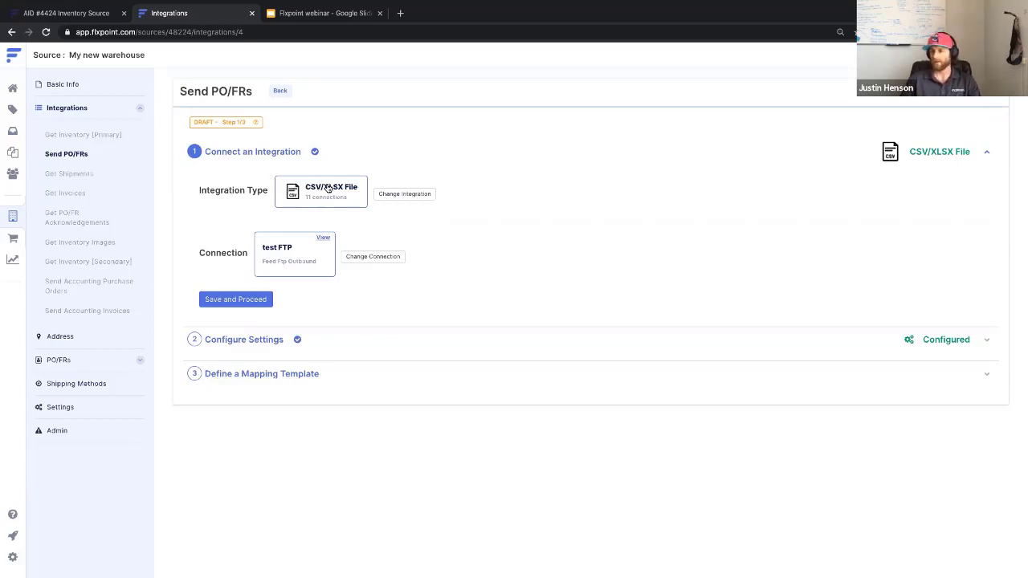
Keep CSV/XLSX File with the test FTP connection, review host test.com, and save the connection.
click(404, 194)
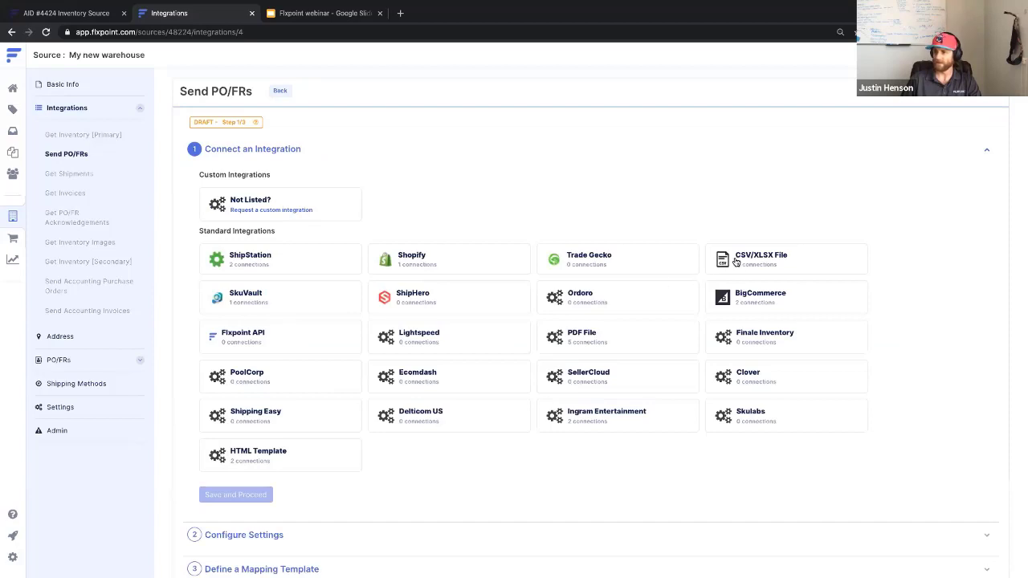
click(773, 265)
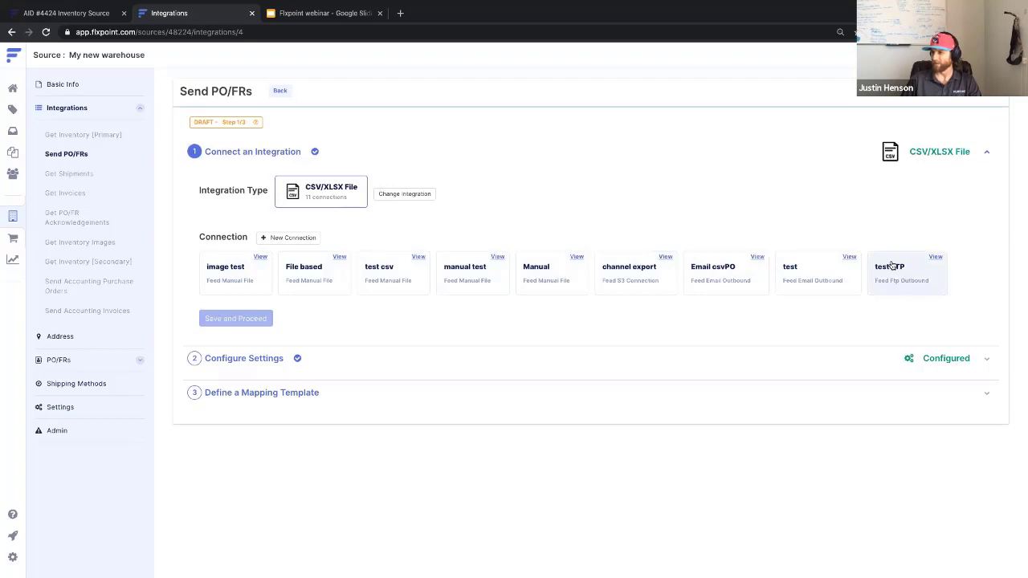
click(888, 267)
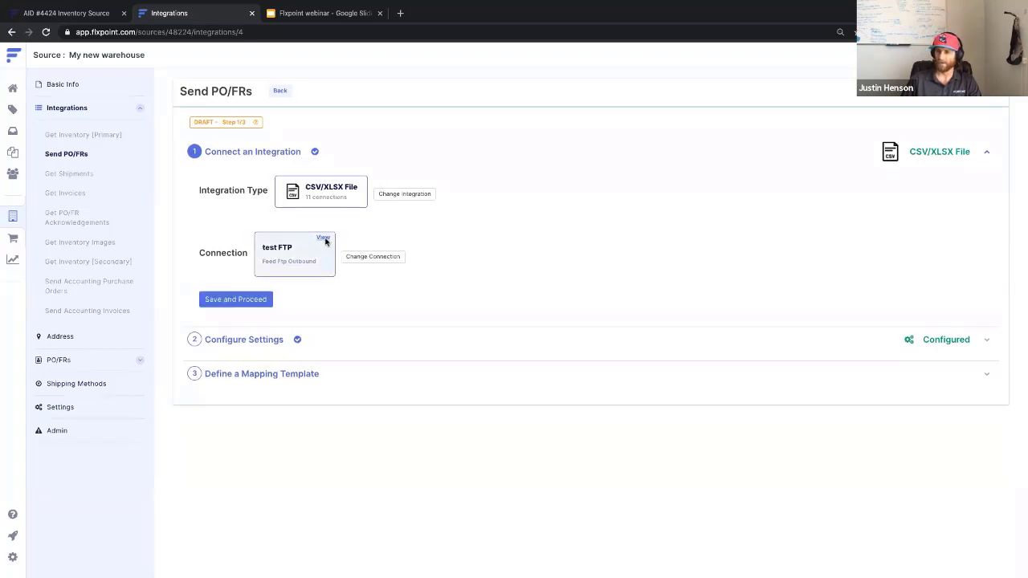
click(329, 238)
click(403, 263)
drag(413, 263, 370, 264)
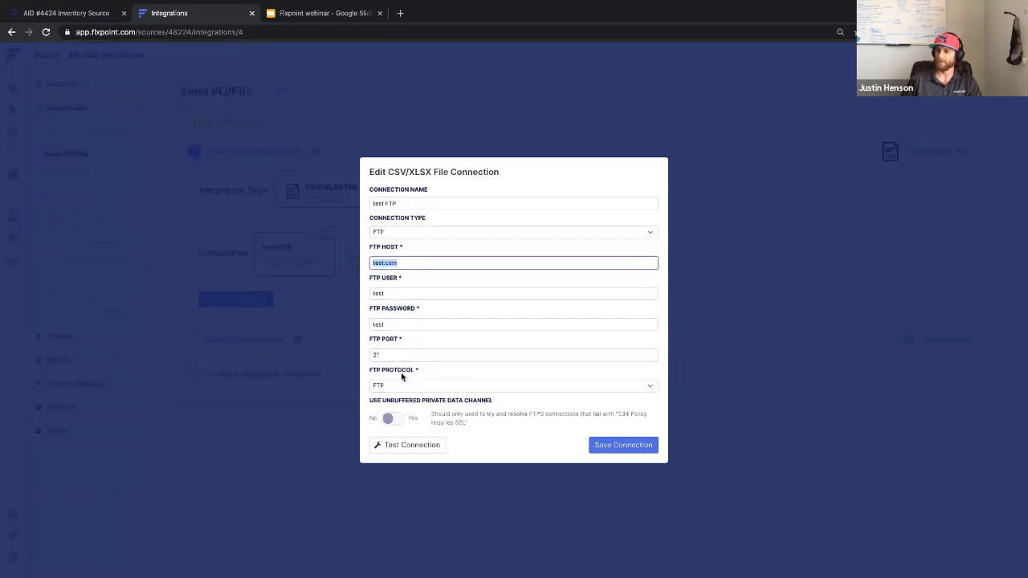
click(627, 444)
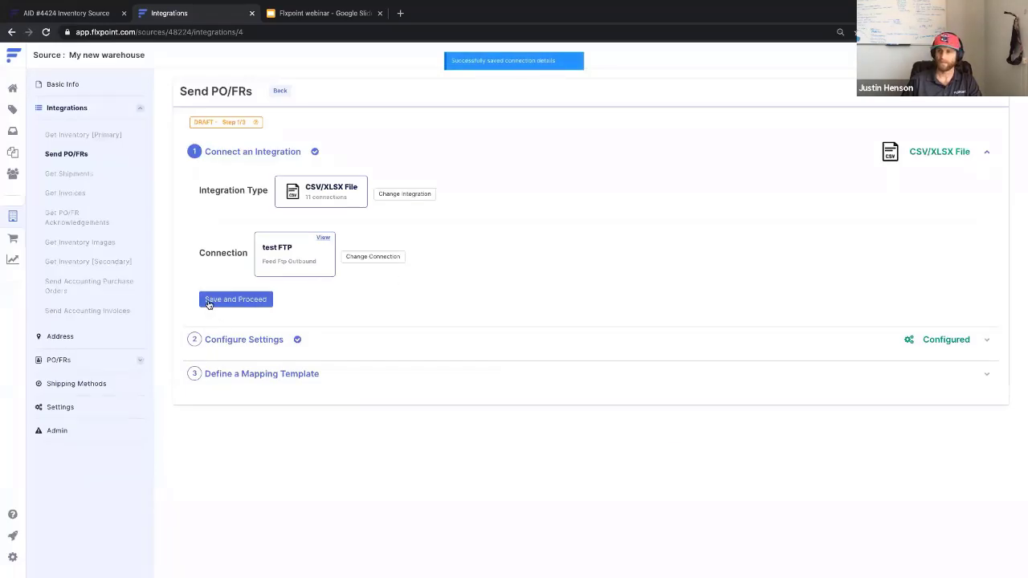
Proceed to the file settings and review the remote file name PO.csv.
click(236, 297)
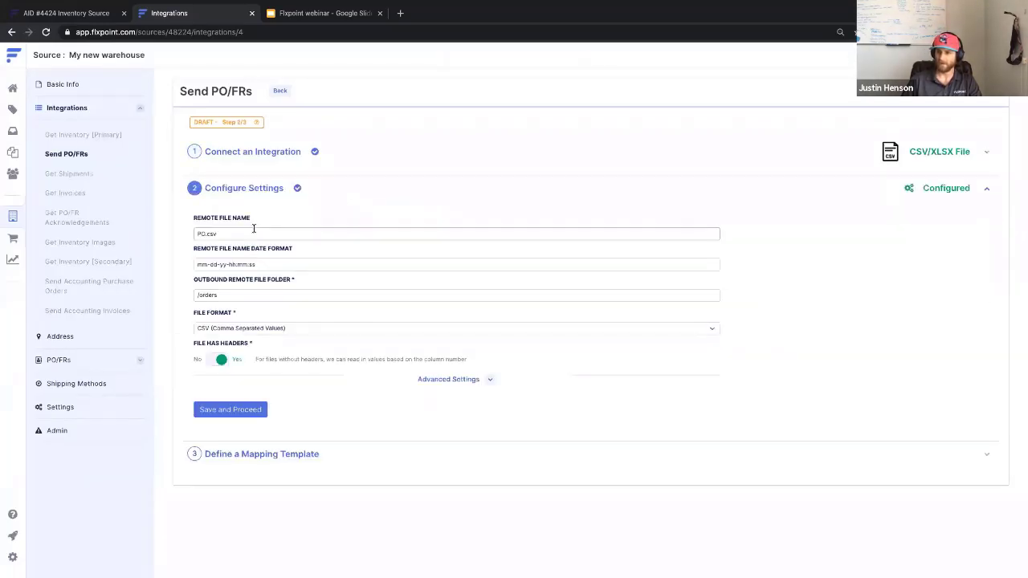
drag(239, 232, 191, 234)
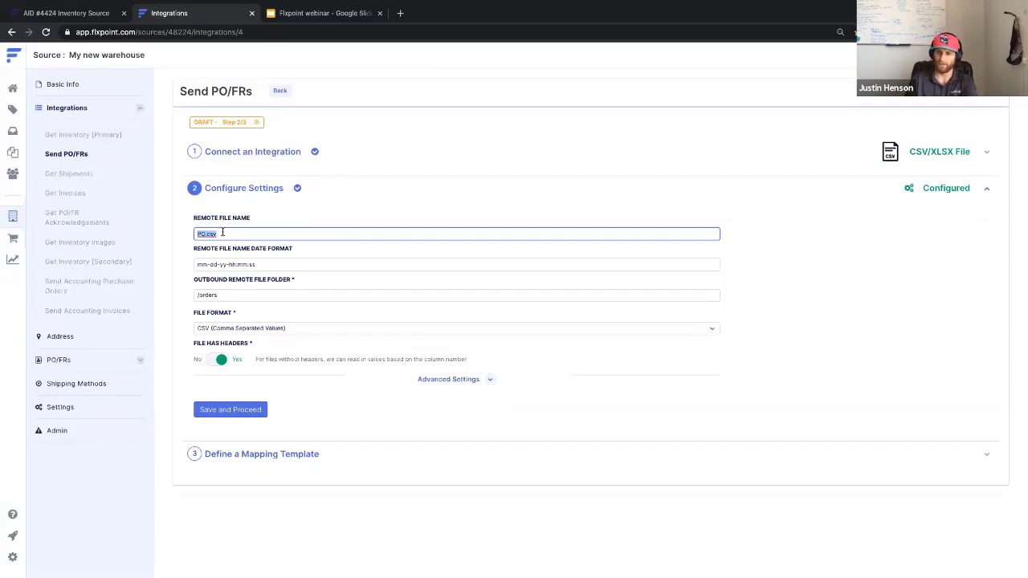
click(223, 233)
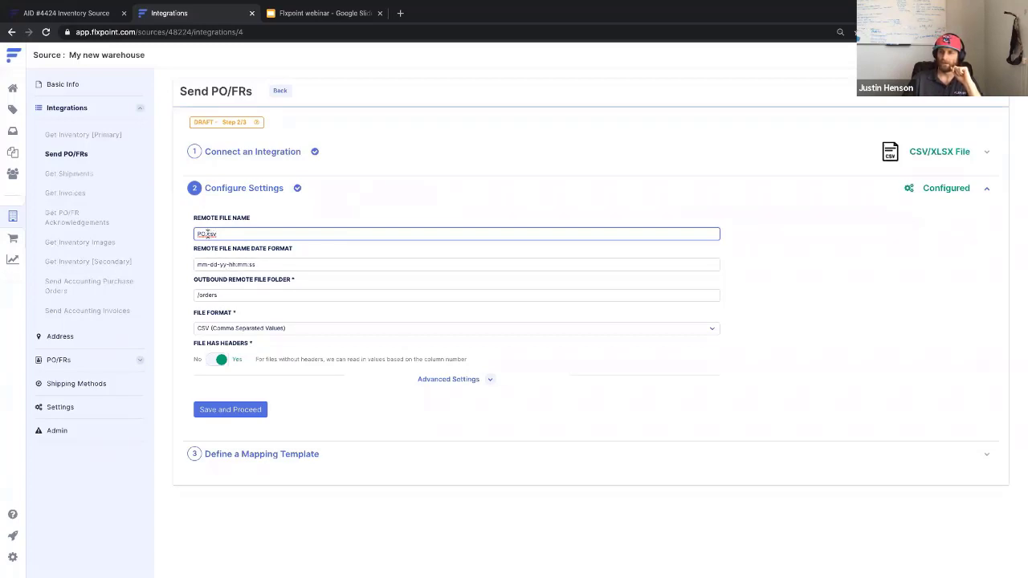
drag(204, 233, 220, 234)
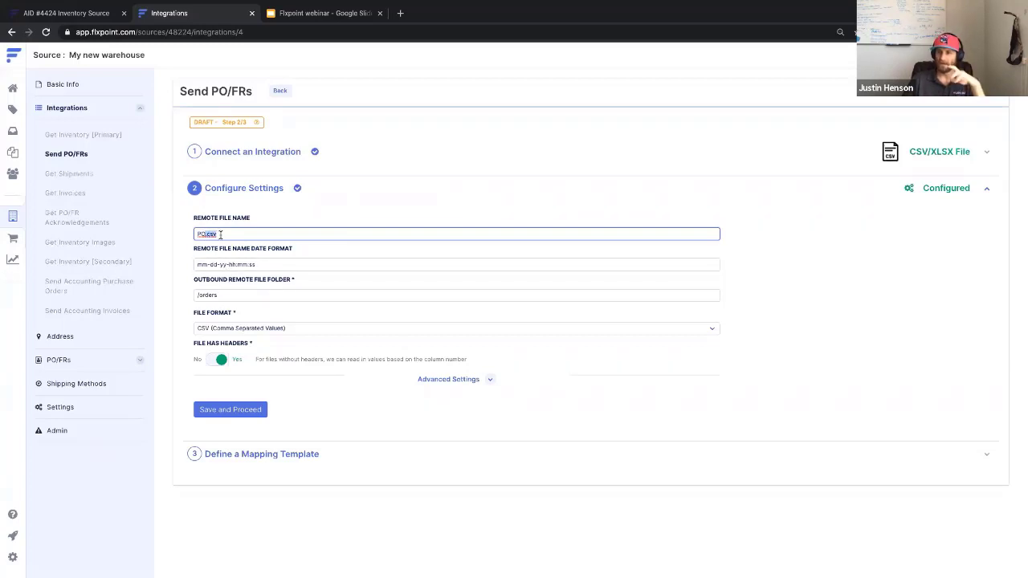
Keep CSV as the file format and review the mm-dd-yy-hh:mm:ss date format and outbound folder.
click(272, 326)
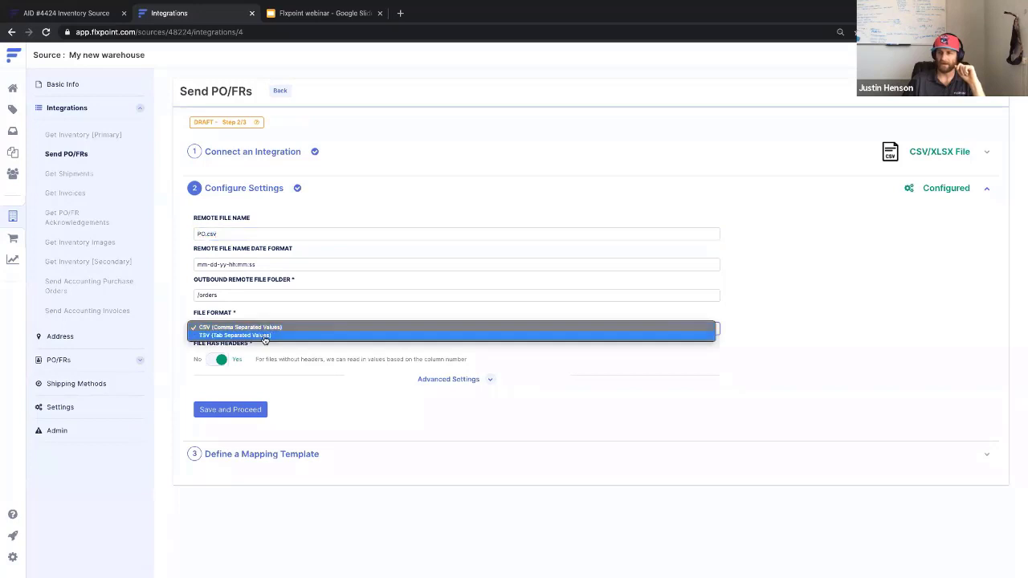
click(229, 236)
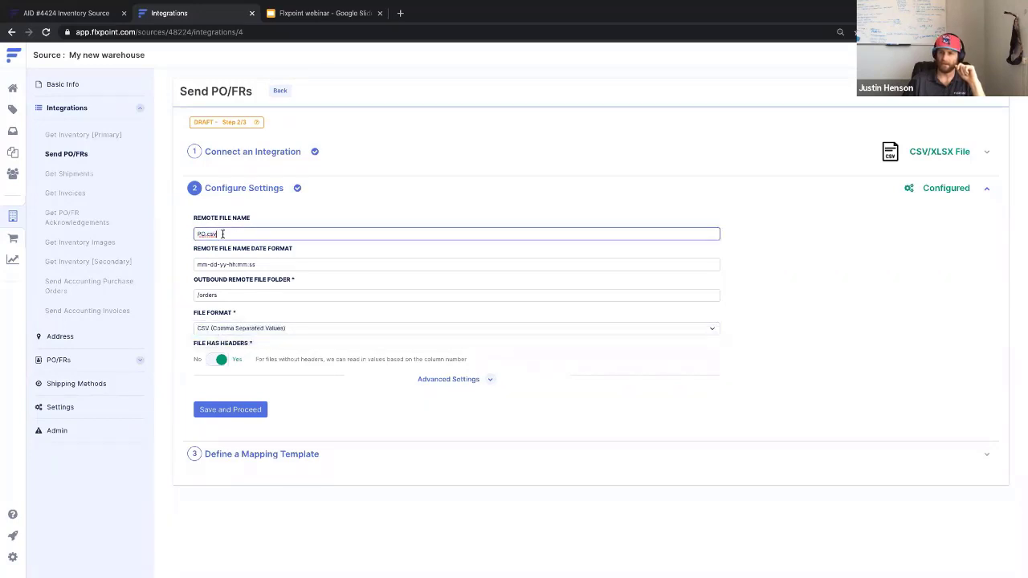
drag(206, 233, 225, 233)
drag(268, 263, 193, 261)
drag(266, 264, 195, 258)
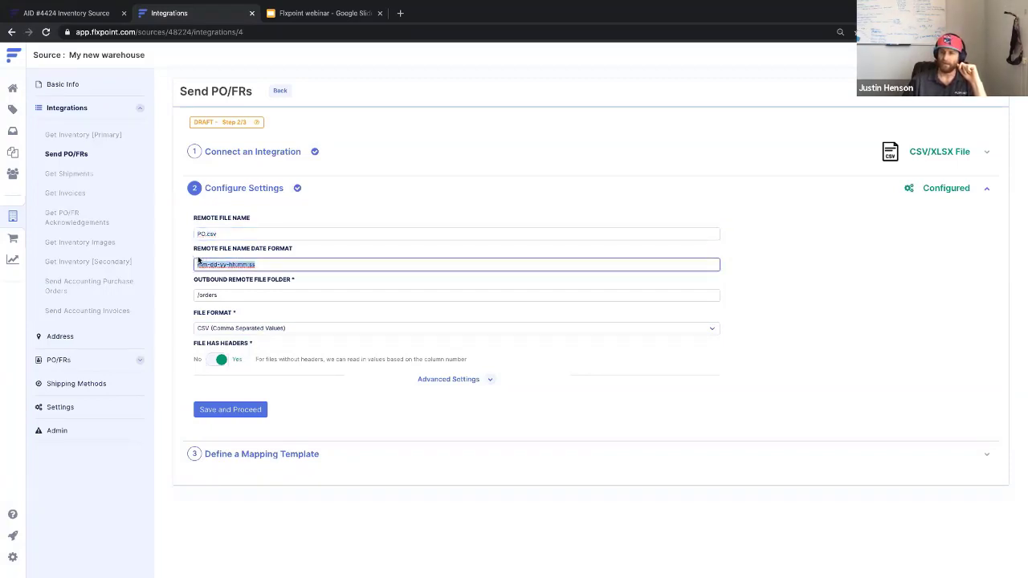
click(203, 233)
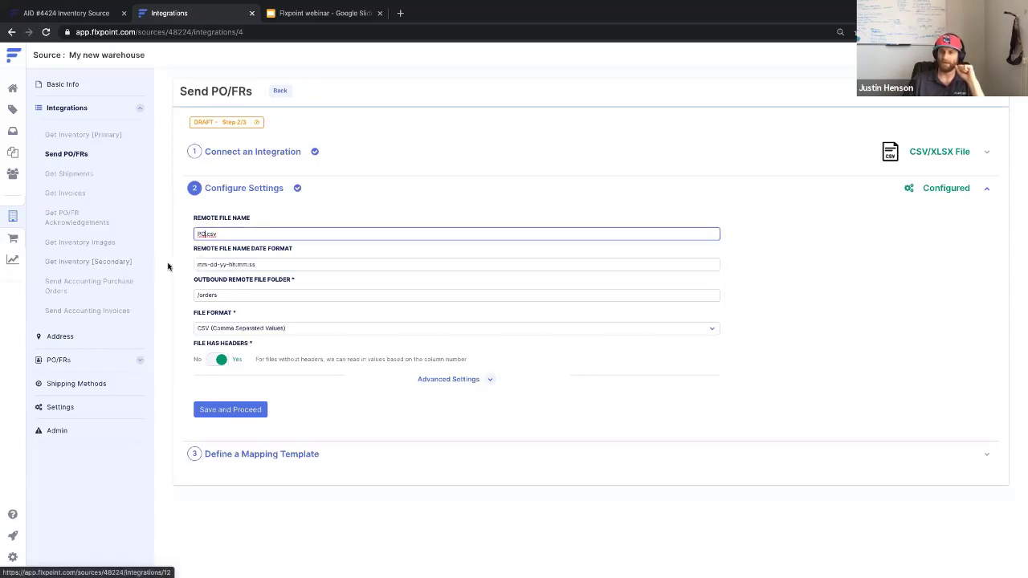
click(255, 296)
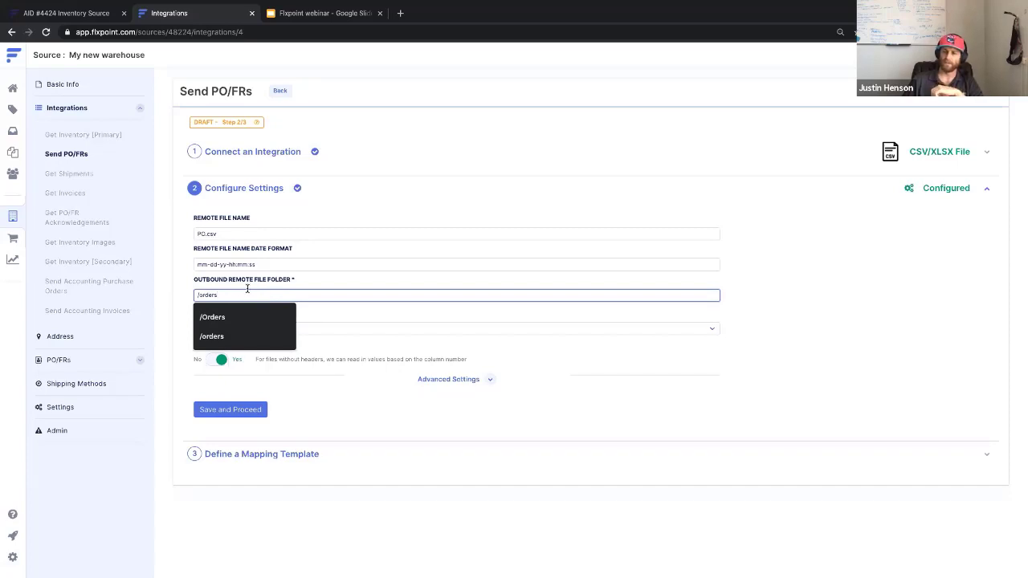
Review the /orders outbound remote file folder value.
click(228, 283)
click(237, 294)
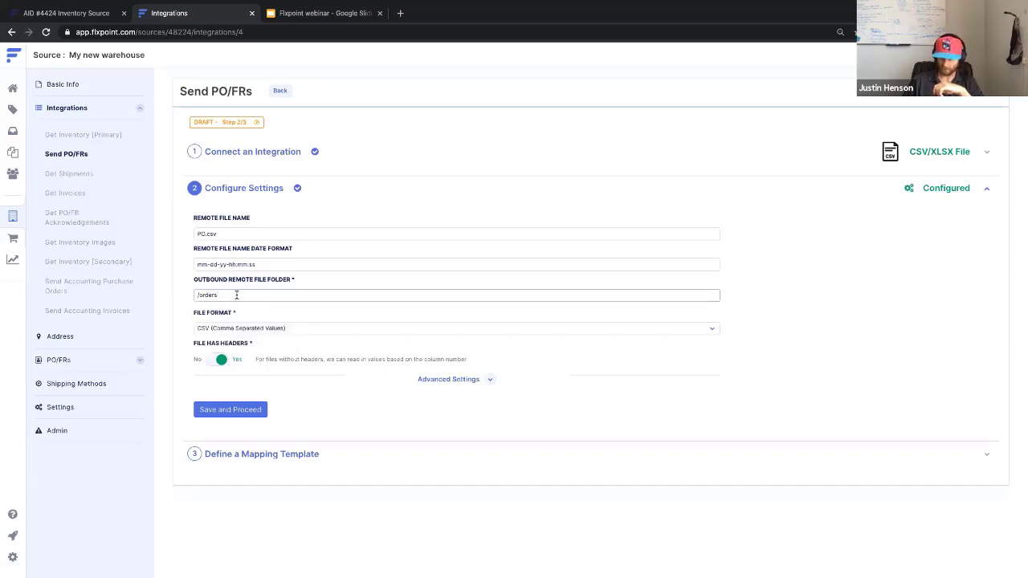
click(194, 282)
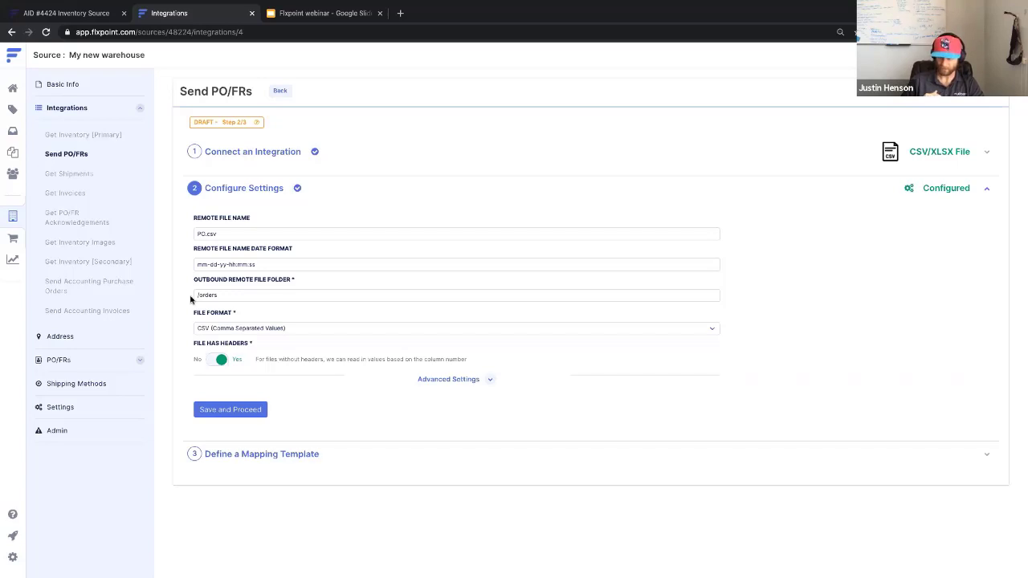
click(230, 294)
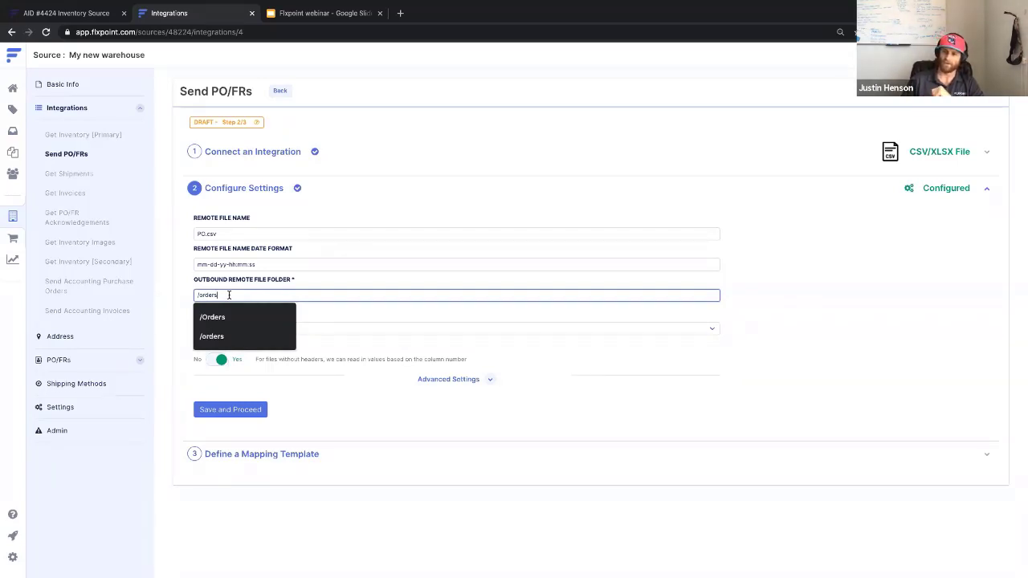
click(184, 289)
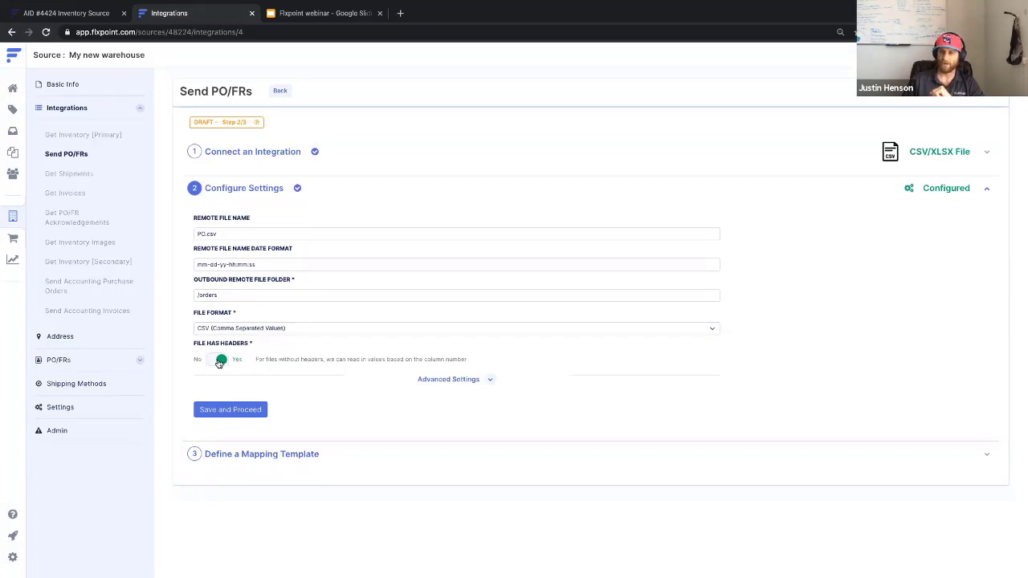
Toggle File Has Headers off and on, leaving it set to Yes.
mouse_move(256, 360)
mouse_down()
mouse_move(278, 361)
mouse_move(258, 360)
mouse_up()
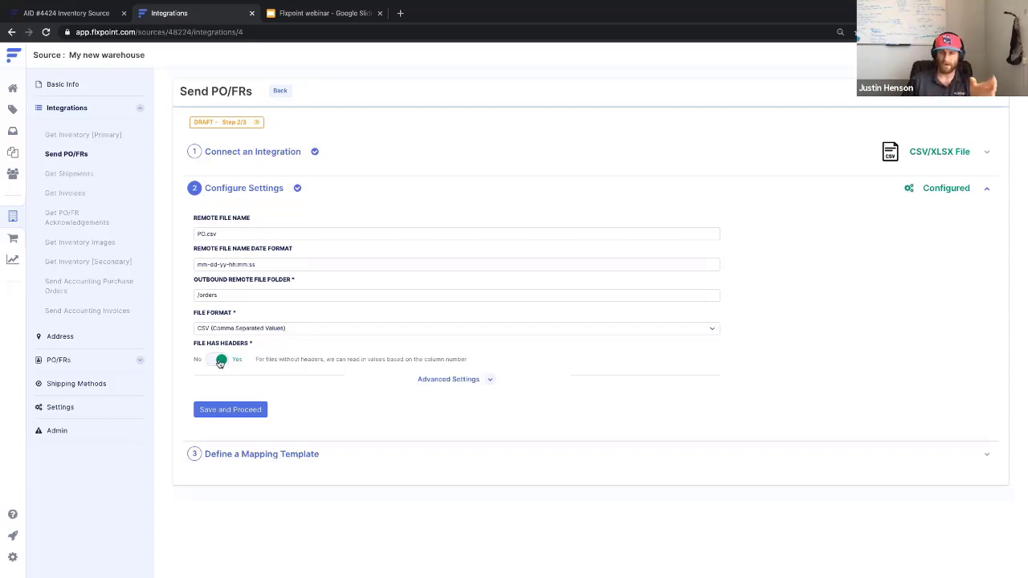
click(220, 363)
click(220, 364)
click(217, 361)
click(217, 361)
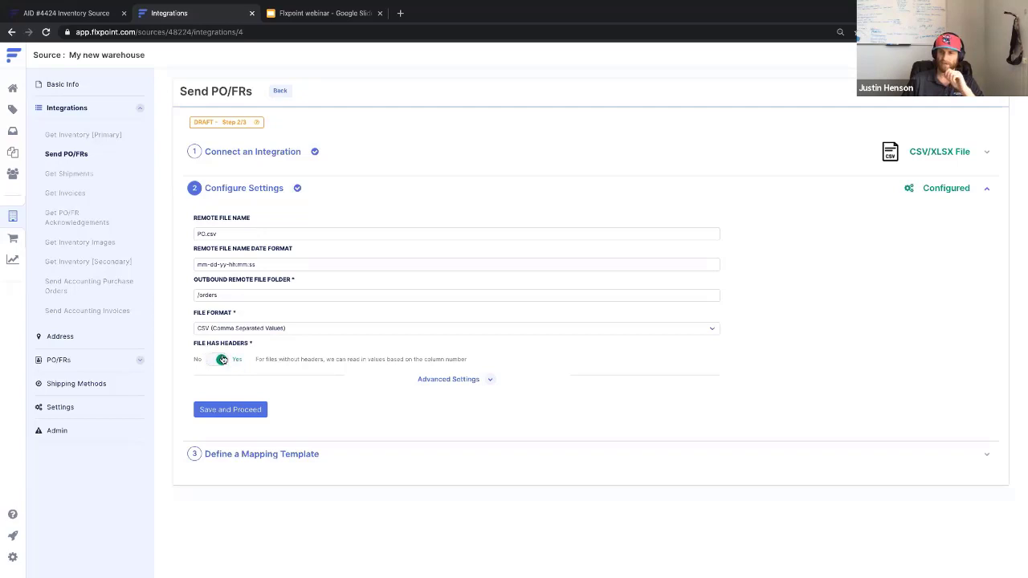
In Advanced Settings, enable and then clear the business-hours-only sending restriction.
click(449, 384)
scroll(297, 405, down, 2)
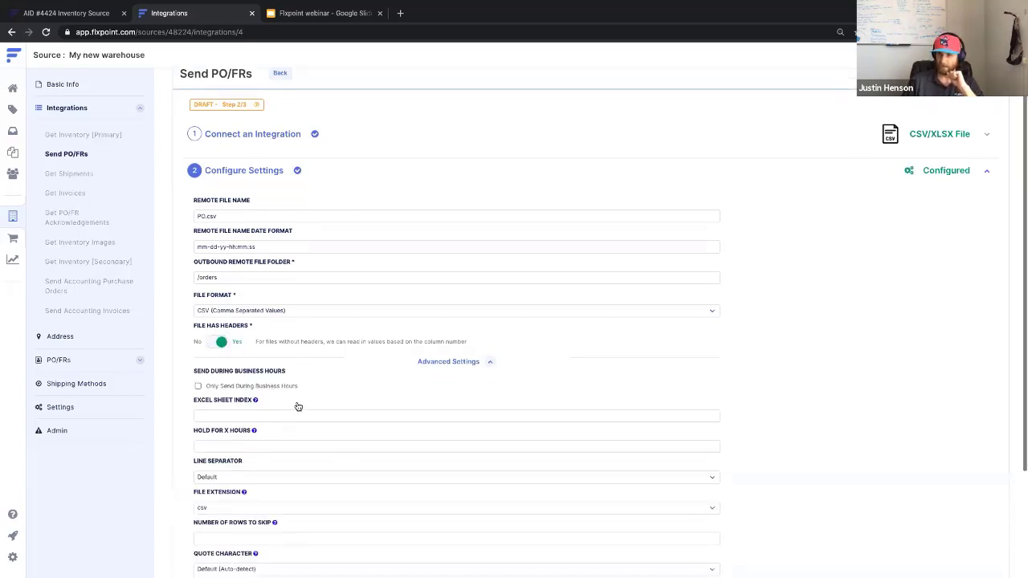
scroll(297, 405, down, 1)
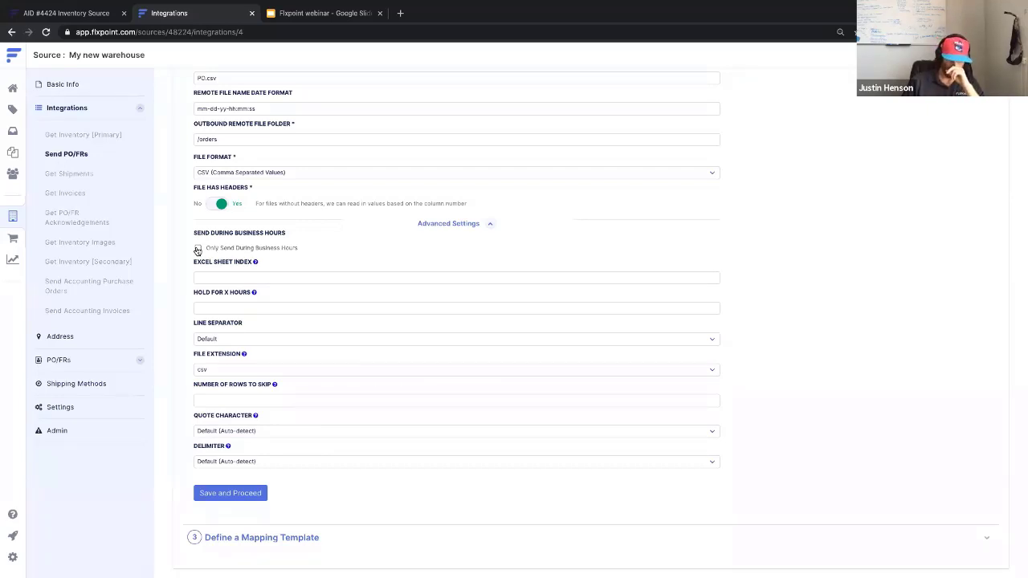
click(198, 249)
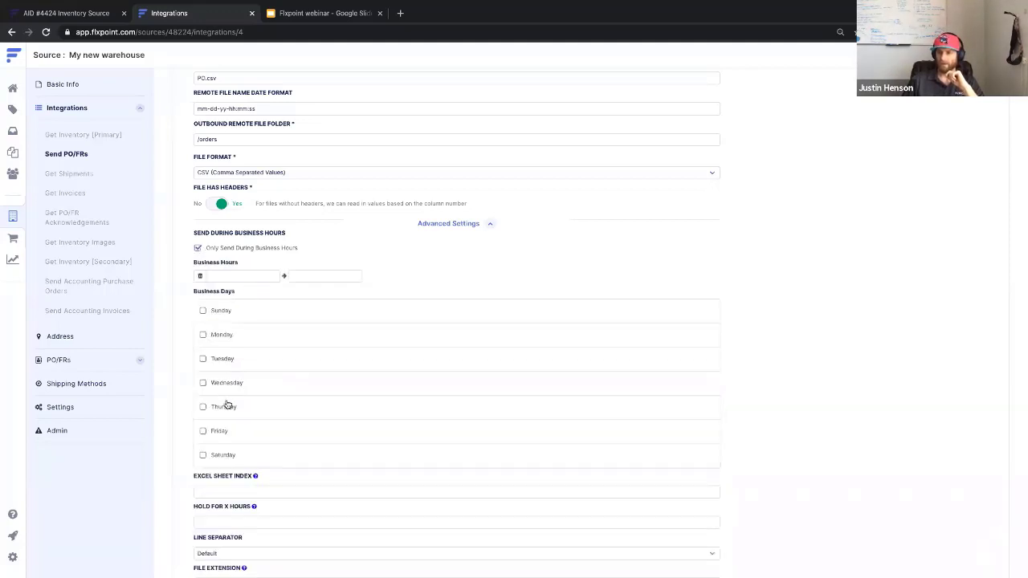
click(205, 248)
click(232, 309)
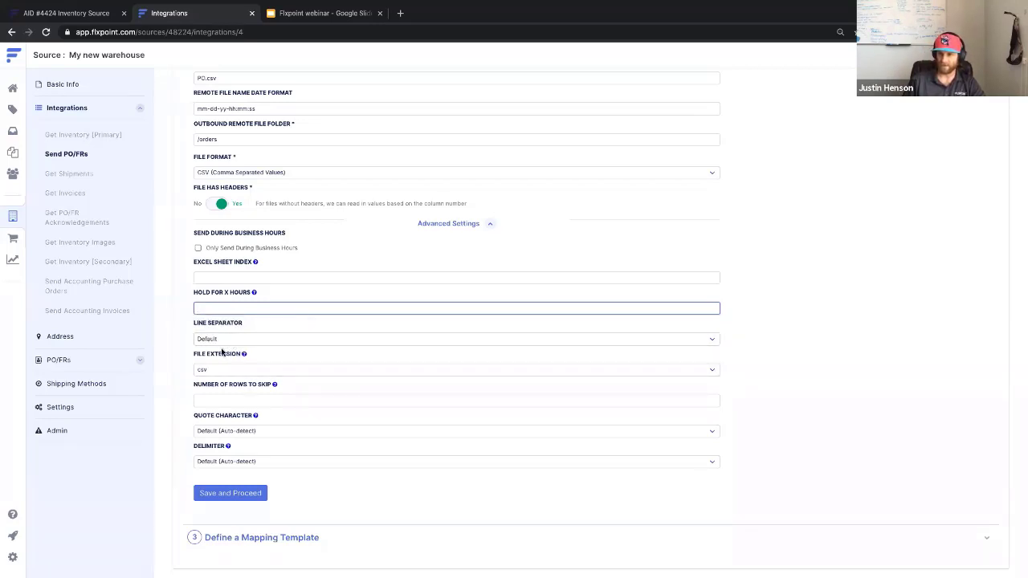
Keep csv as the file extension, save the settings, and preview the mapping template list.
click(231, 368)
click(248, 348)
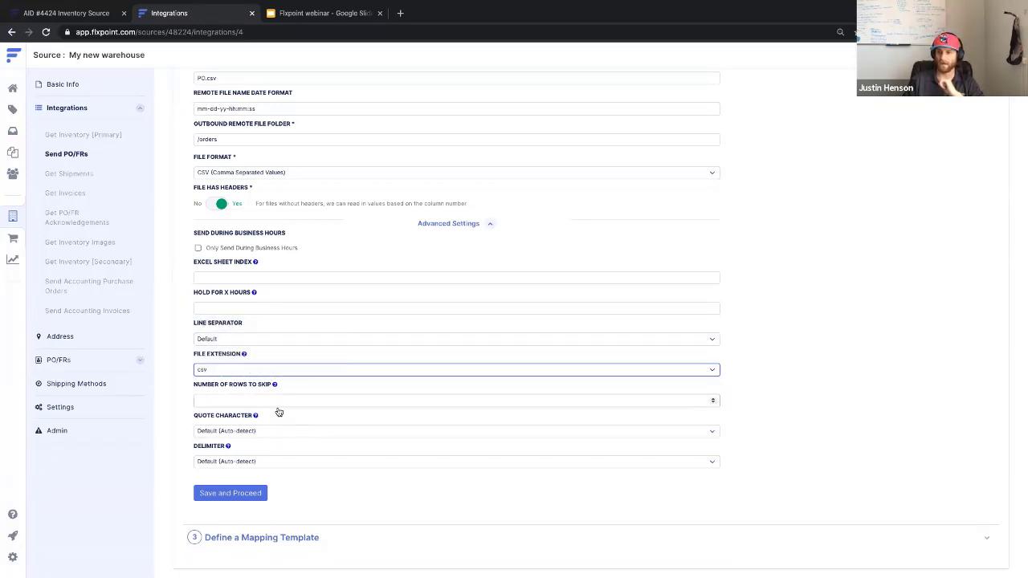
click(248, 494)
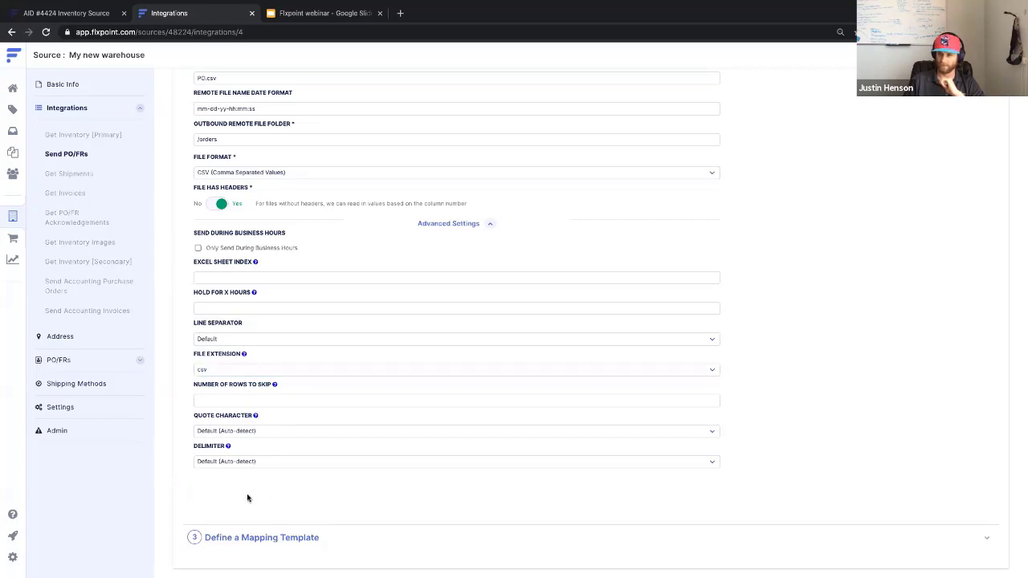
click(525, 249)
click(488, 245)
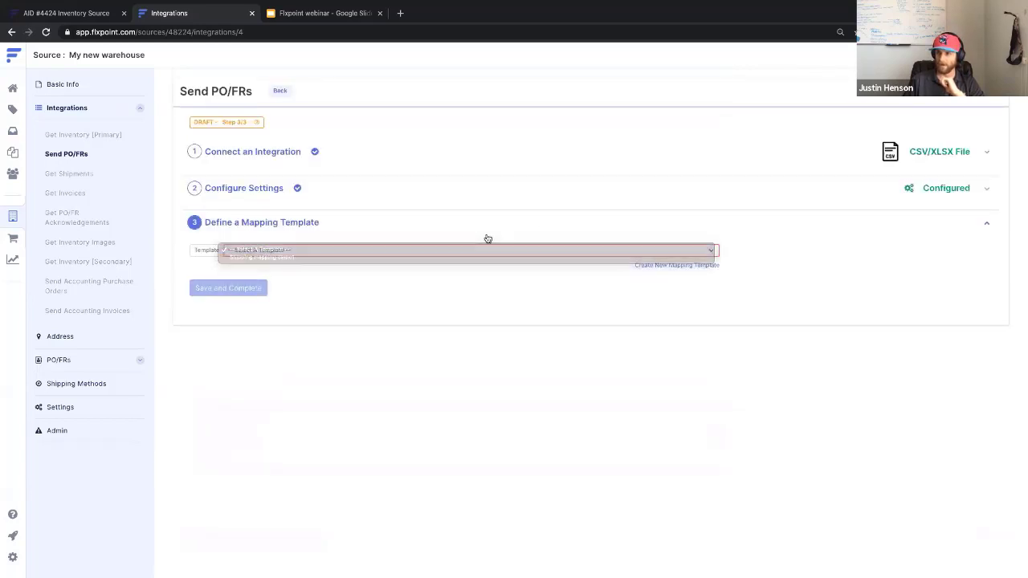
Select the Send PO/FRs 2 mapping template and open it in a new tab.
click(646, 266)
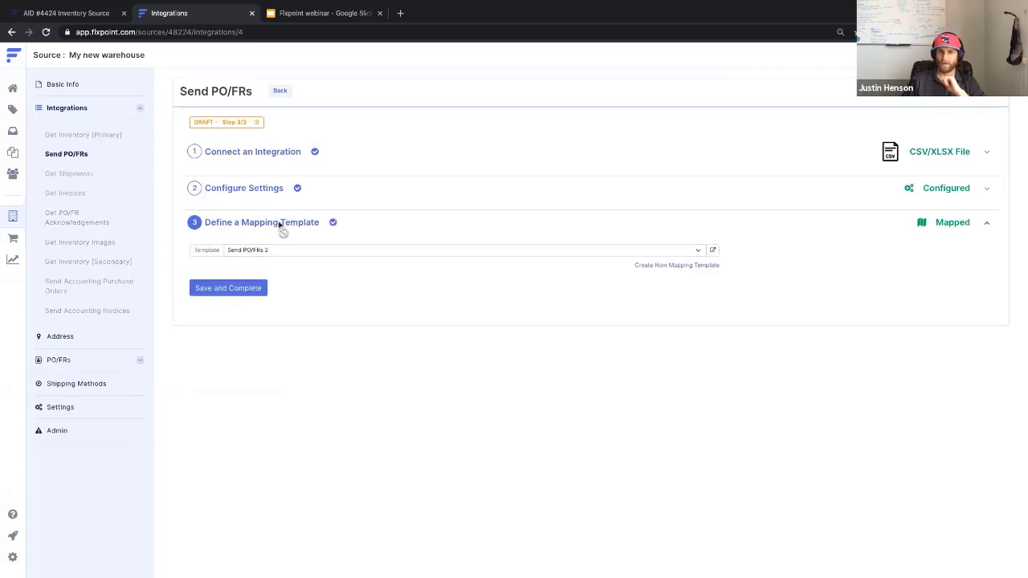
click(710, 251)
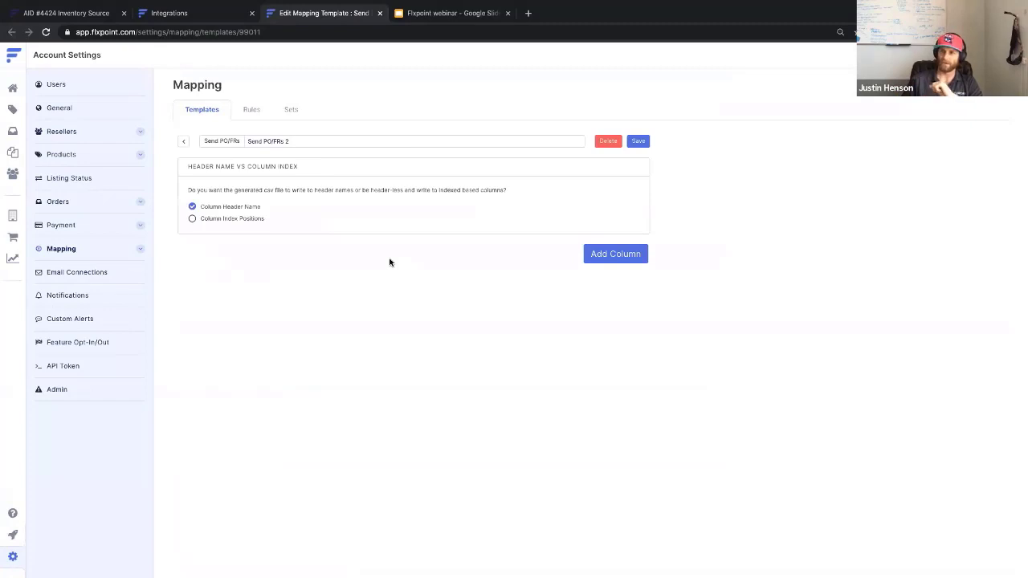
Add a column mapping PO/FR Number under header 'Po Number', plus an empty second column.
click(607, 255)
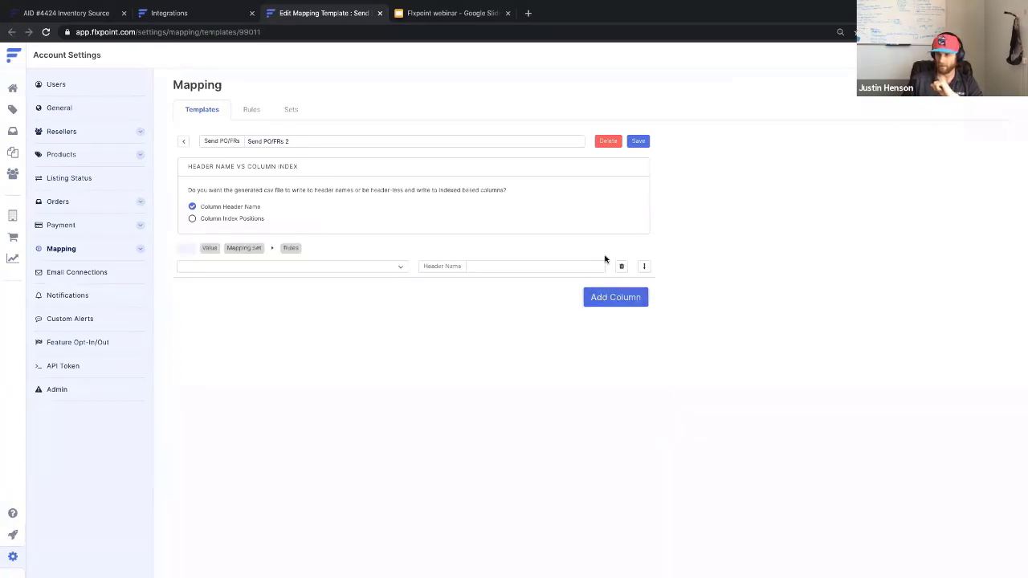
click(346, 267)
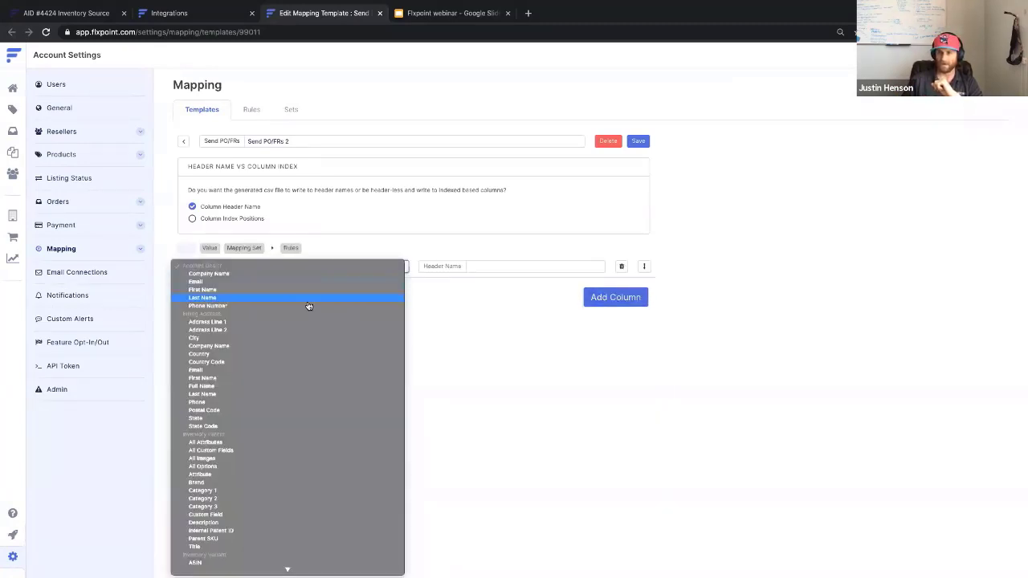
scroll(298, 387, down, 5)
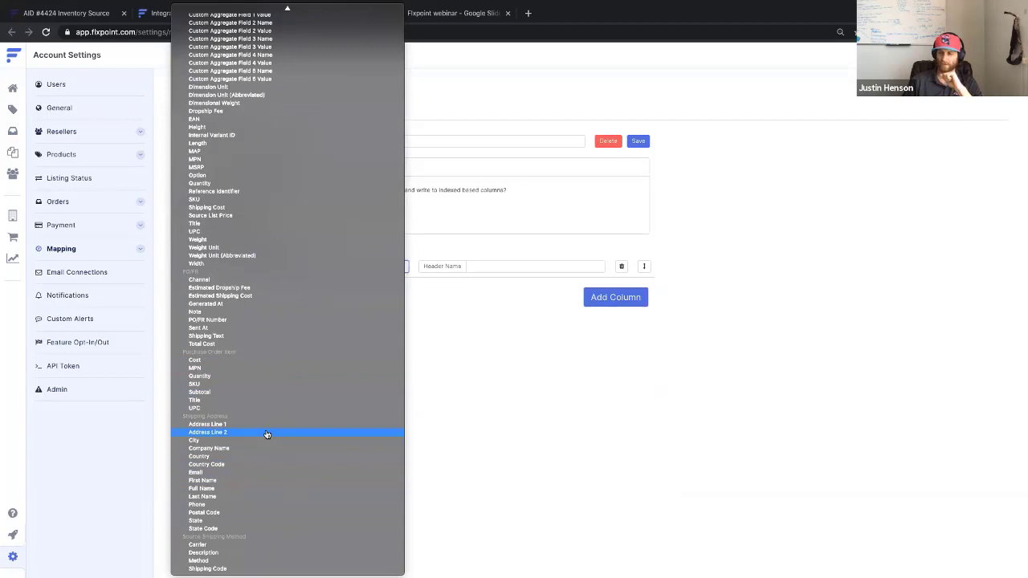
click(509, 313)
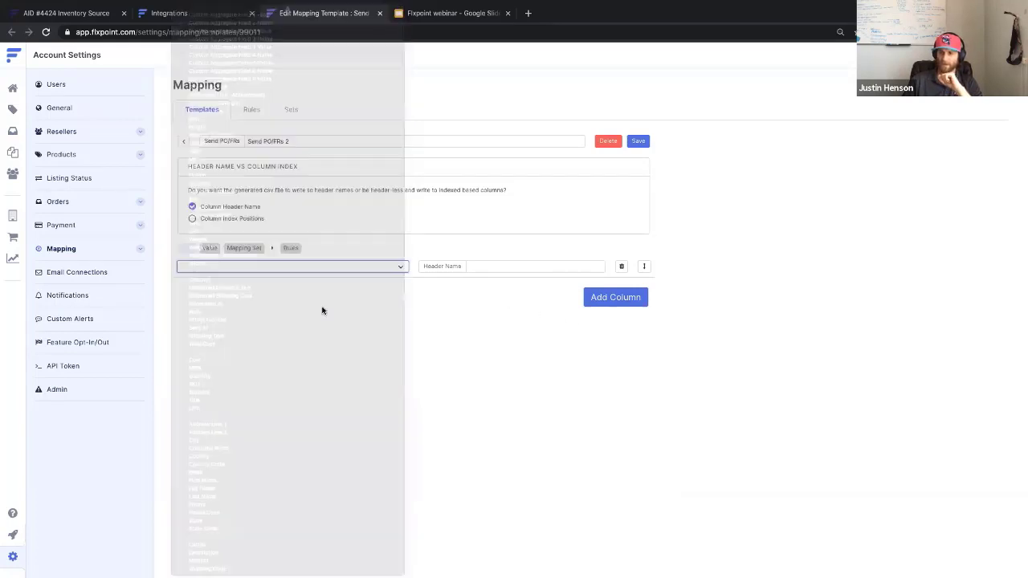
click(310, 266)
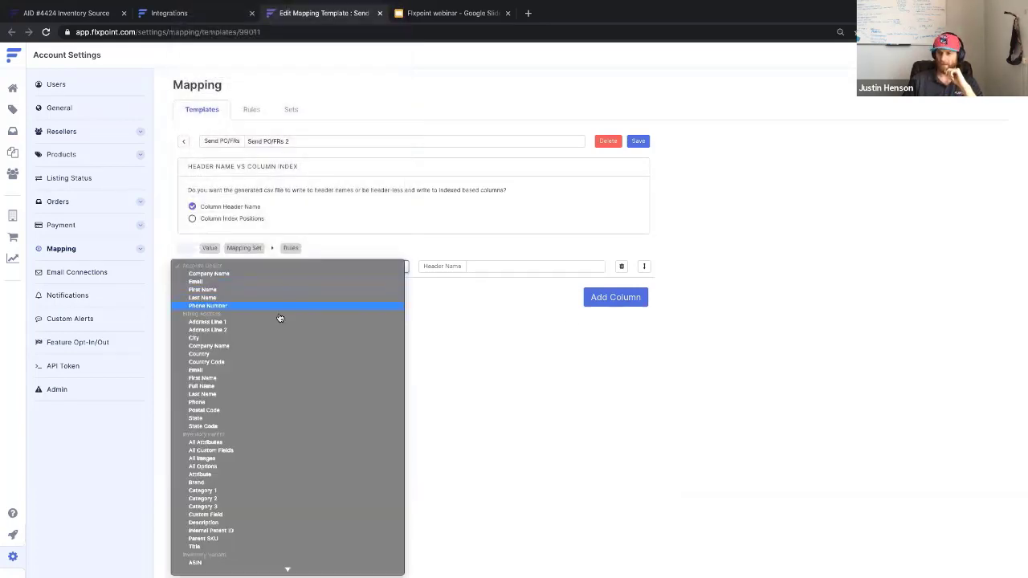
scroll(272, 459, down, 5)
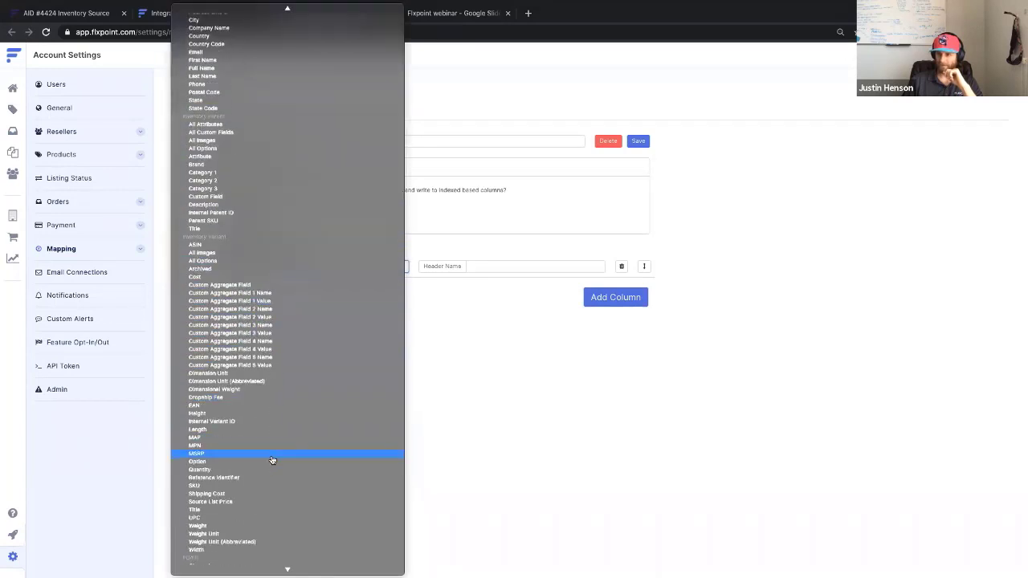
scroll(272, 459, down, 3)
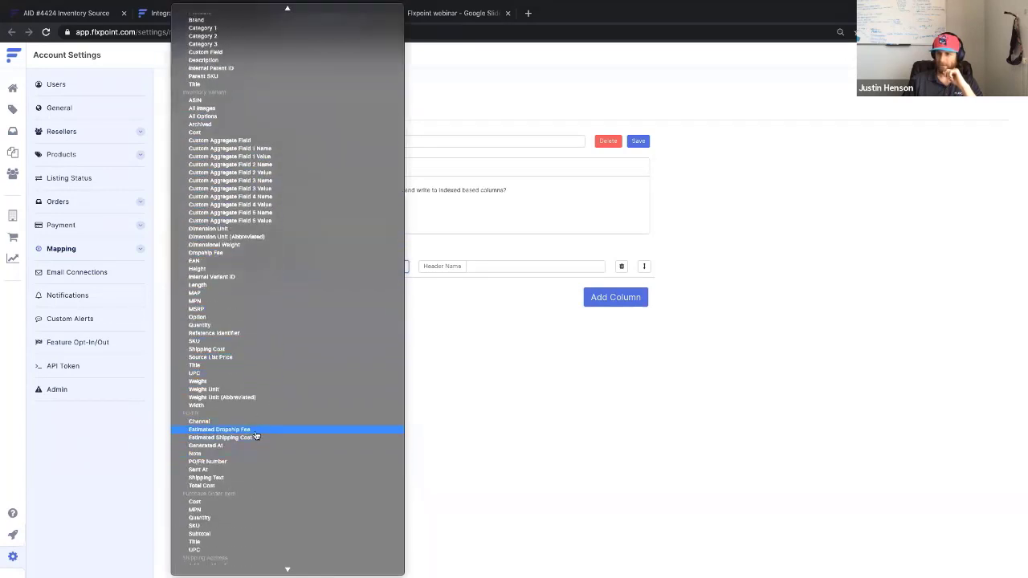
click(230, 463)
click(488, 266)
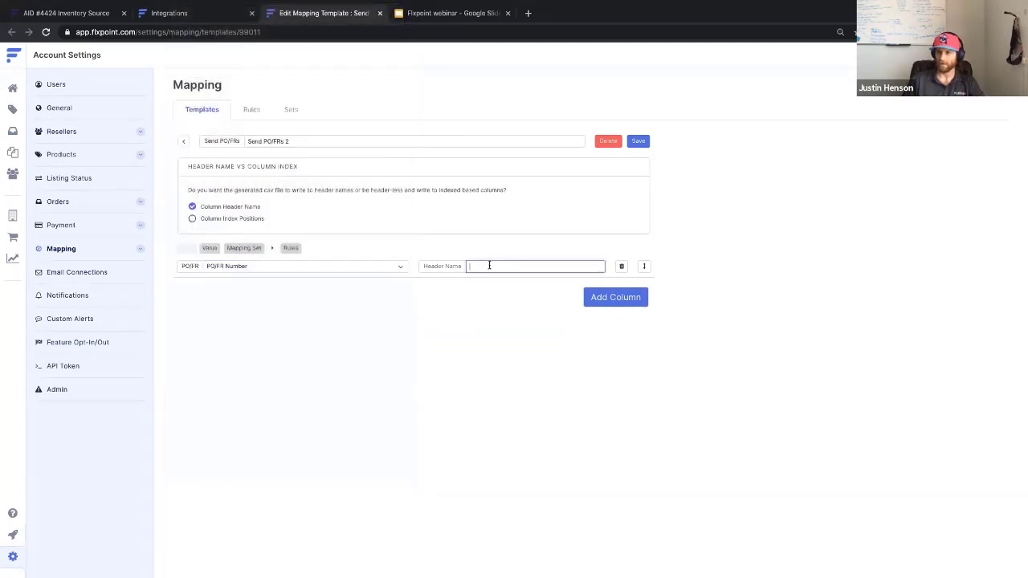
text(Po Number)
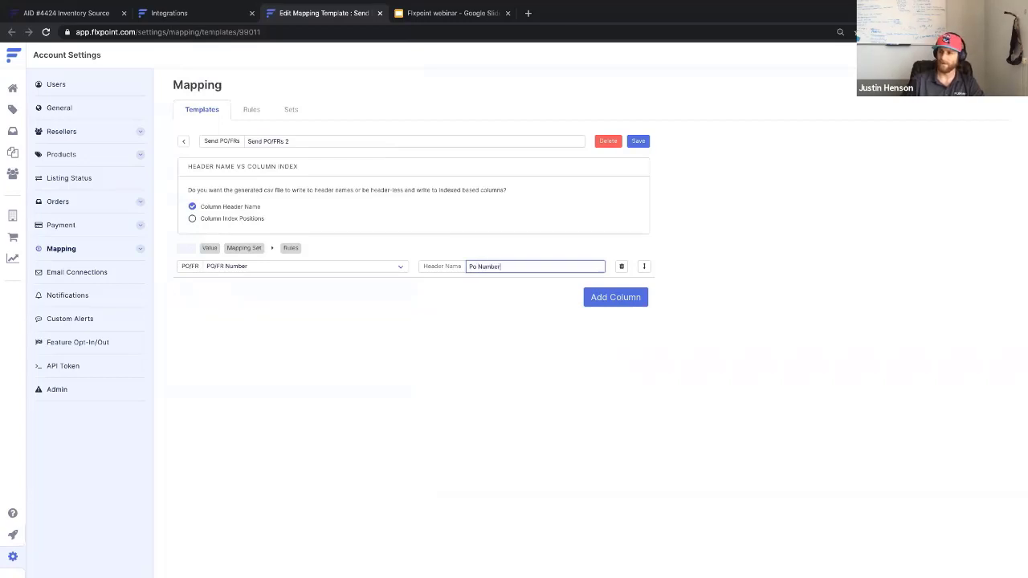
click(611, 298)
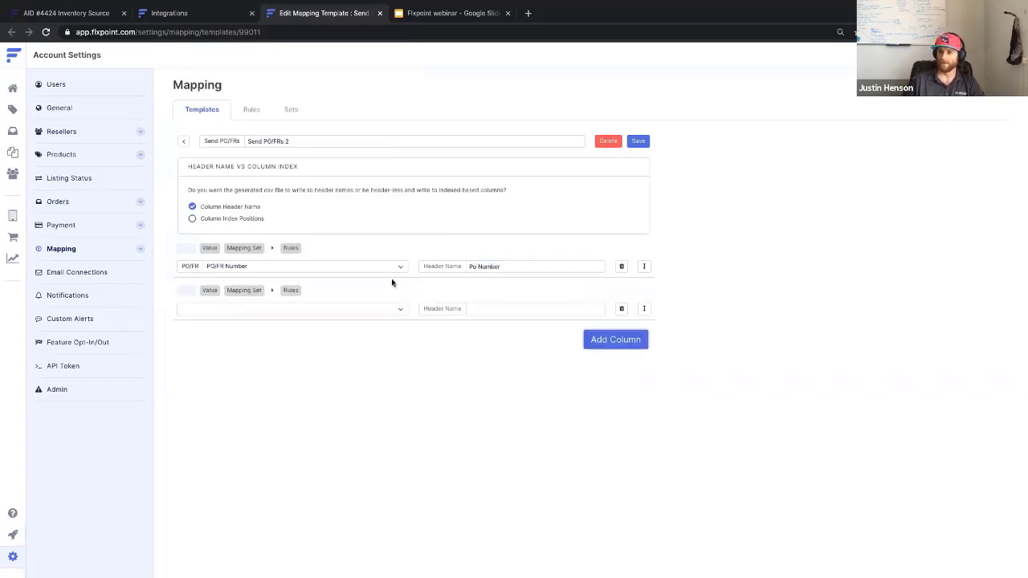
Set the second column's field to Source Shipping Method > Carrier.
click(284, 313)
scroll(264, 509, down, 5)
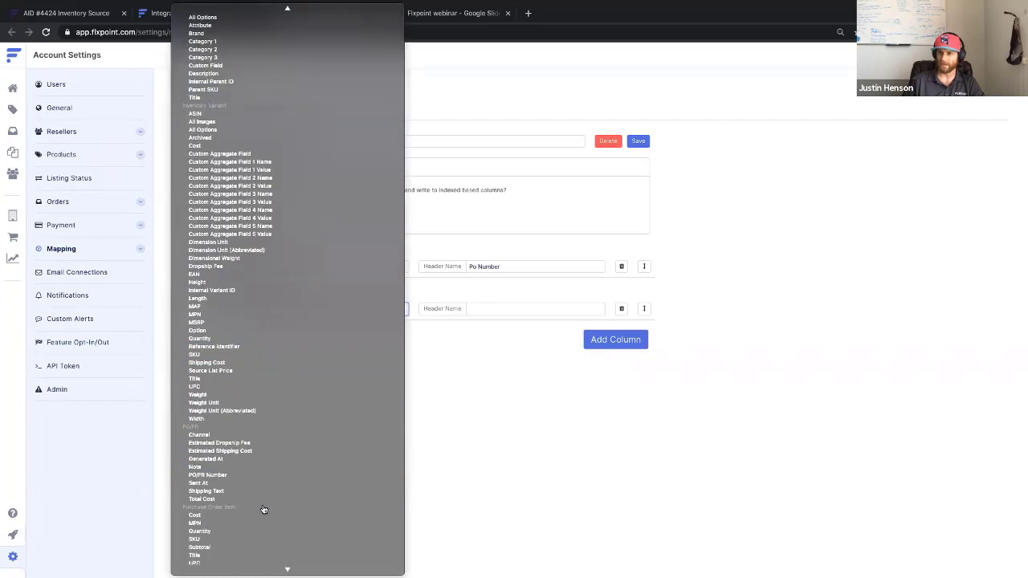
scroll(265, 509, up, 5)
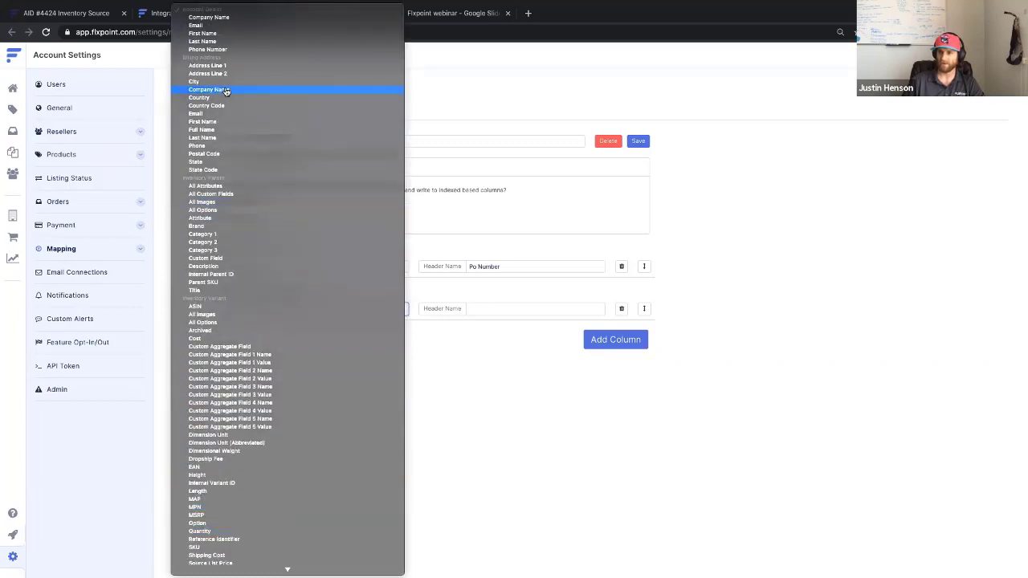
scroll(221, 234, down, 10)
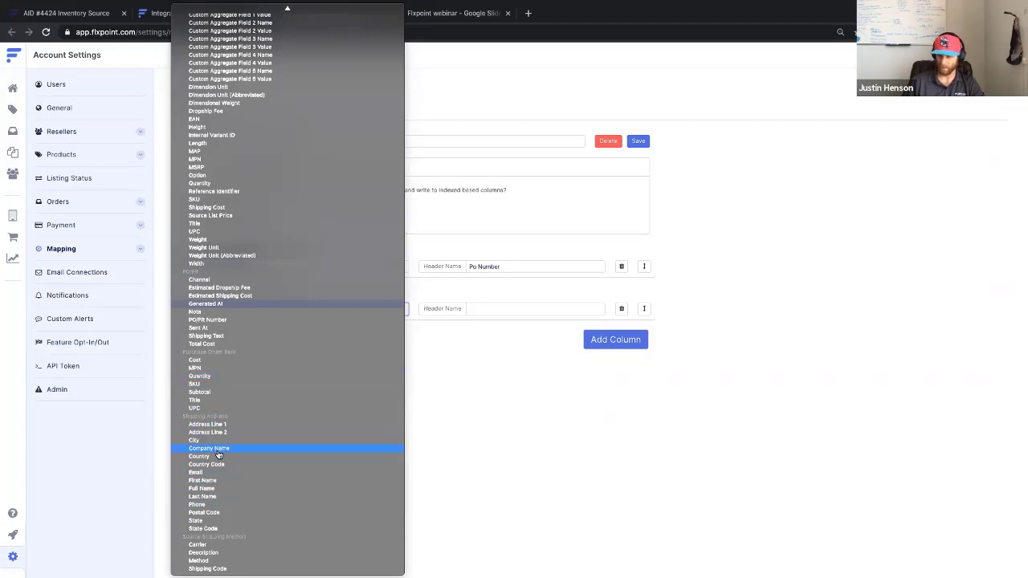
click(503, 422)
click(395, 312)
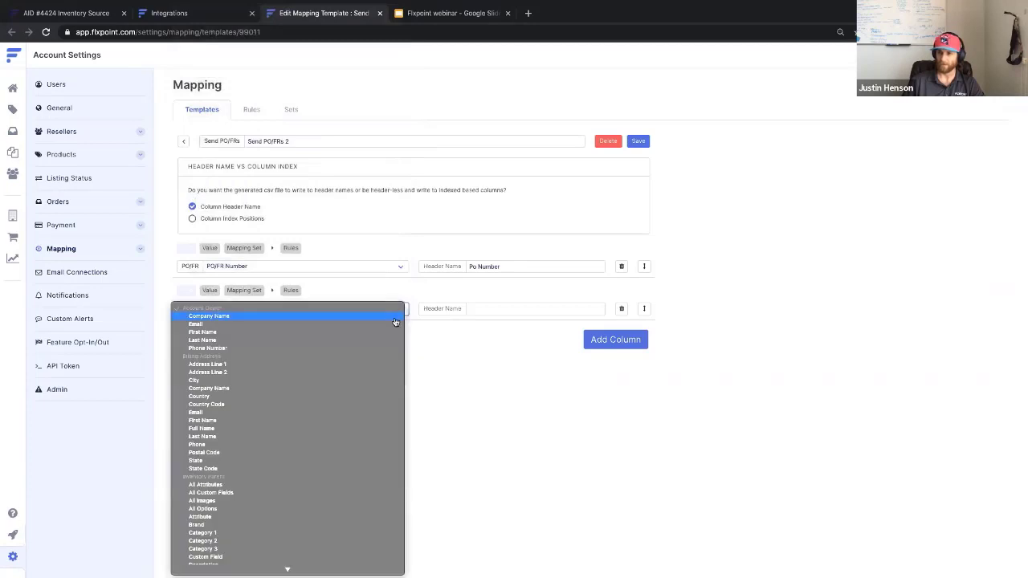
key(ctrl+Up)
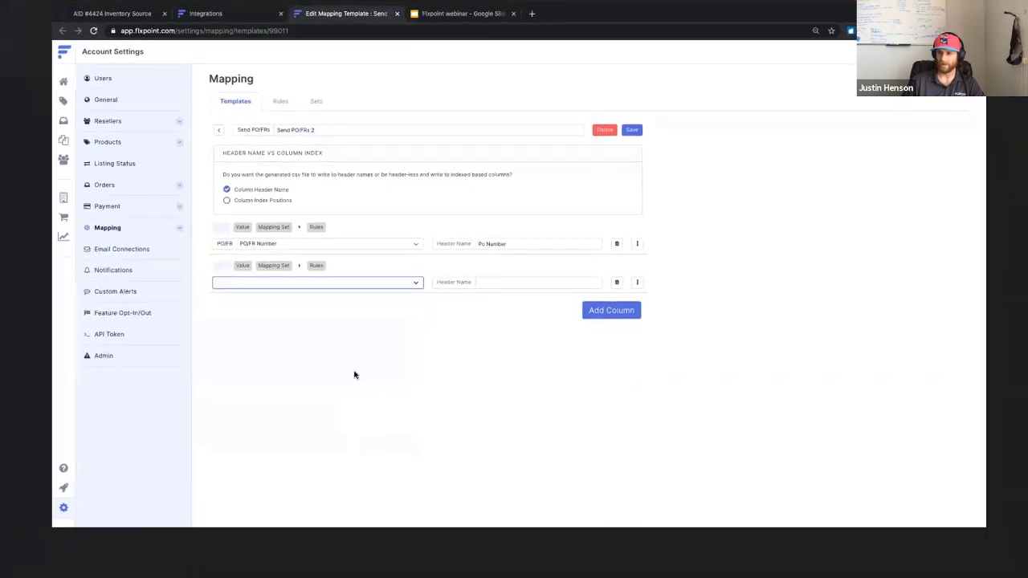
click(374, 284)
scroll(285, 466, down, 15)
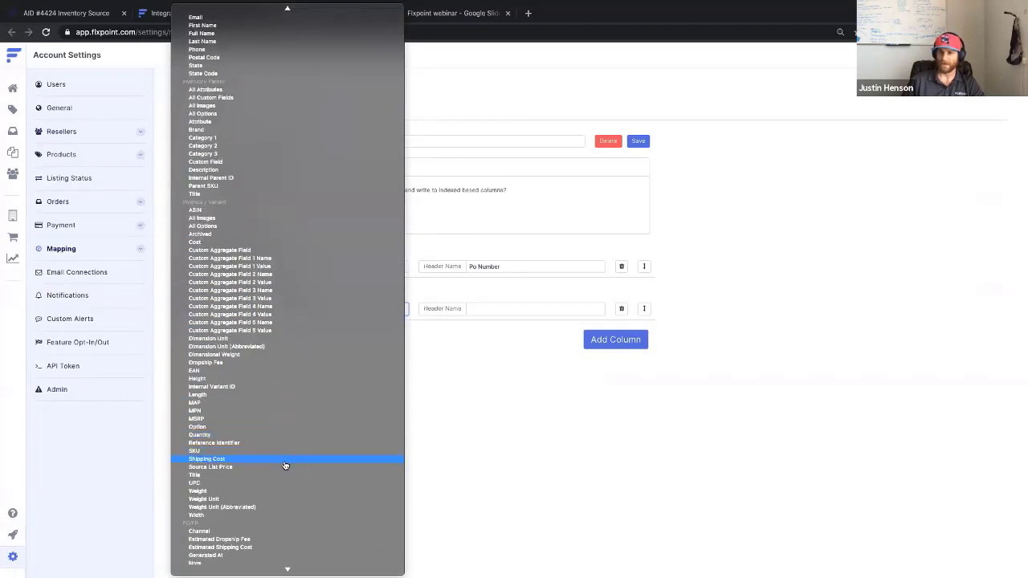
scroll(285, 465, down, 5)
scroll(285, 466, down, 1)
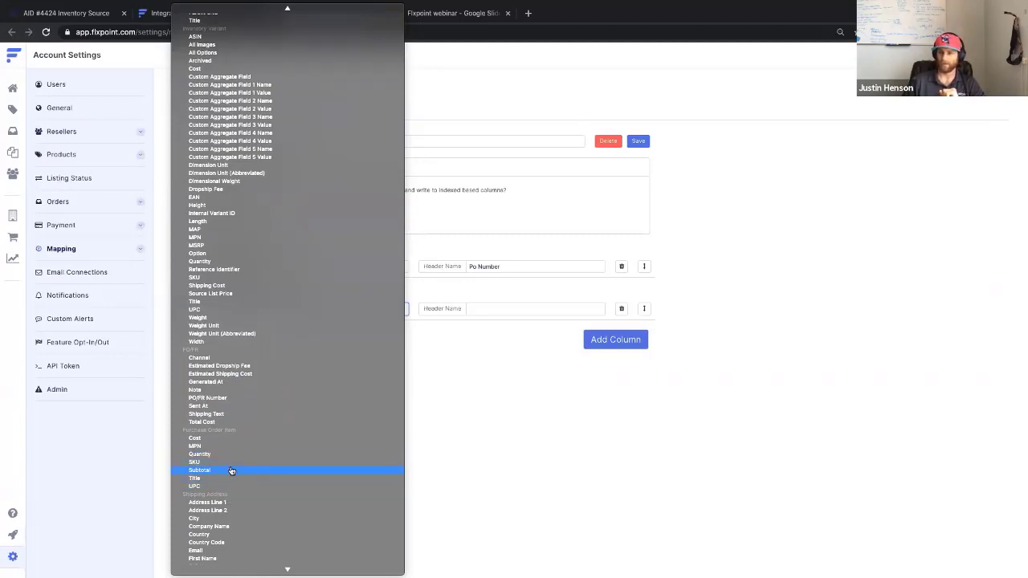
scroll(231, 471, down, 2)
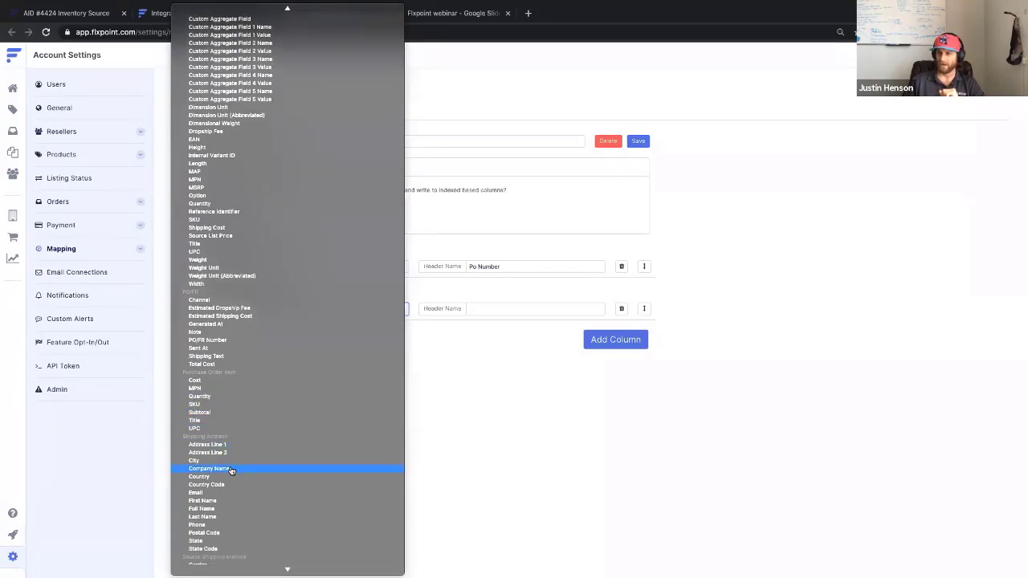
scroll(231, 470, up, 1)
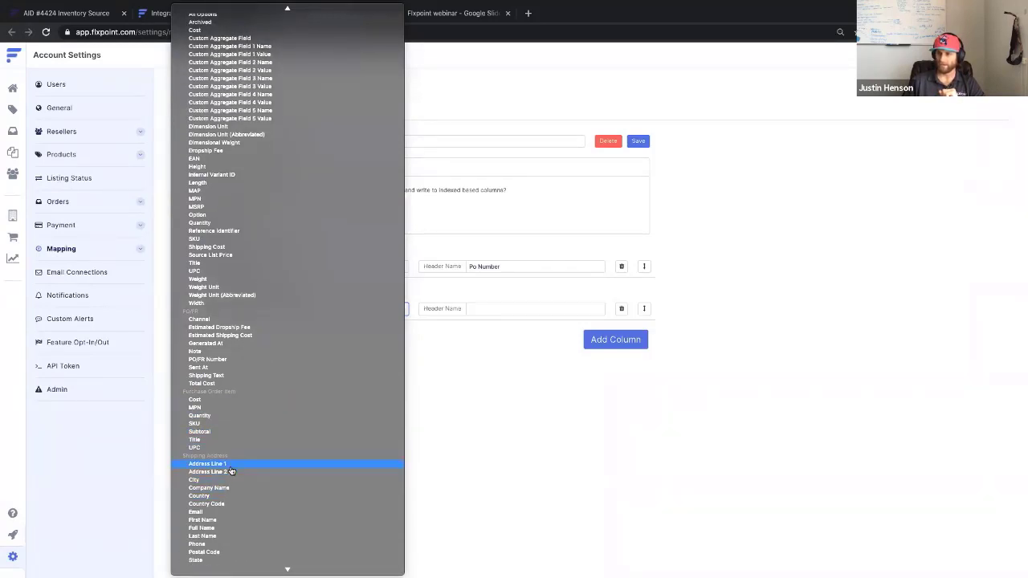
scroll(231, 470, down, 1)
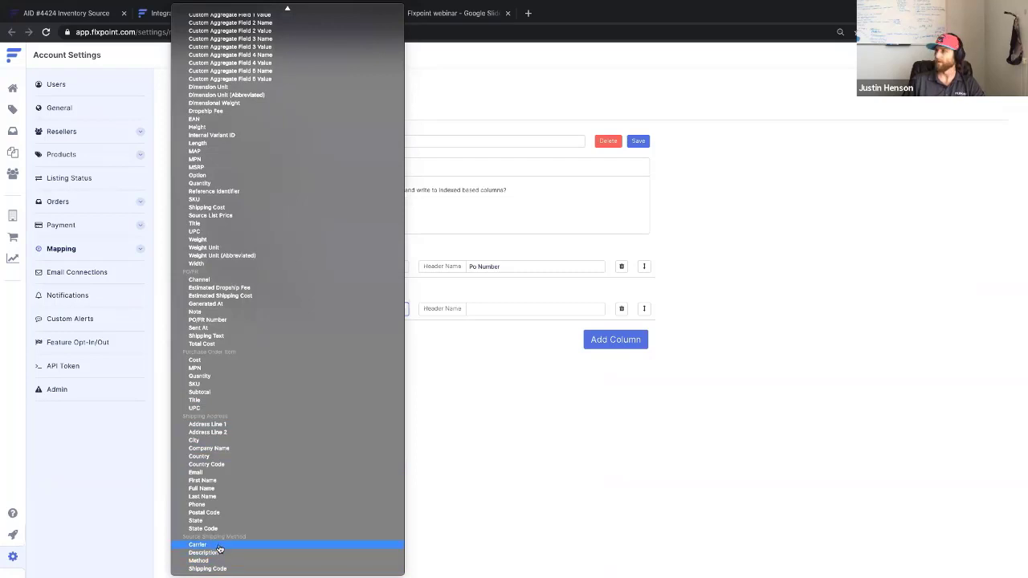
click(475, 309)
Head the second column 'Carrier', add a Source Shipping Method > Method column headed 'Method', and save.
text(Carrier)
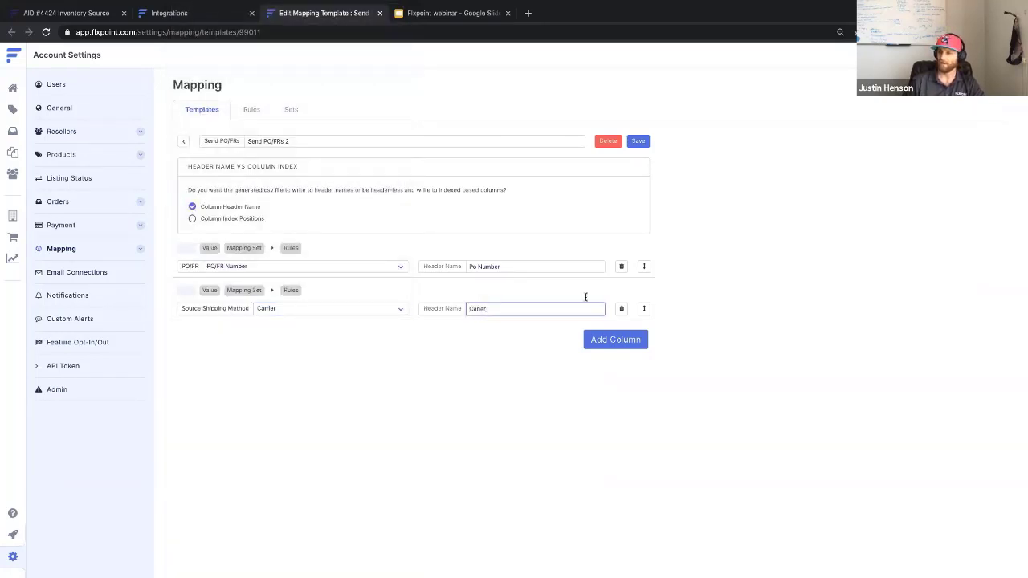
click(604, 340)
click(341, 352)
scroll(258, 485, down, 10)
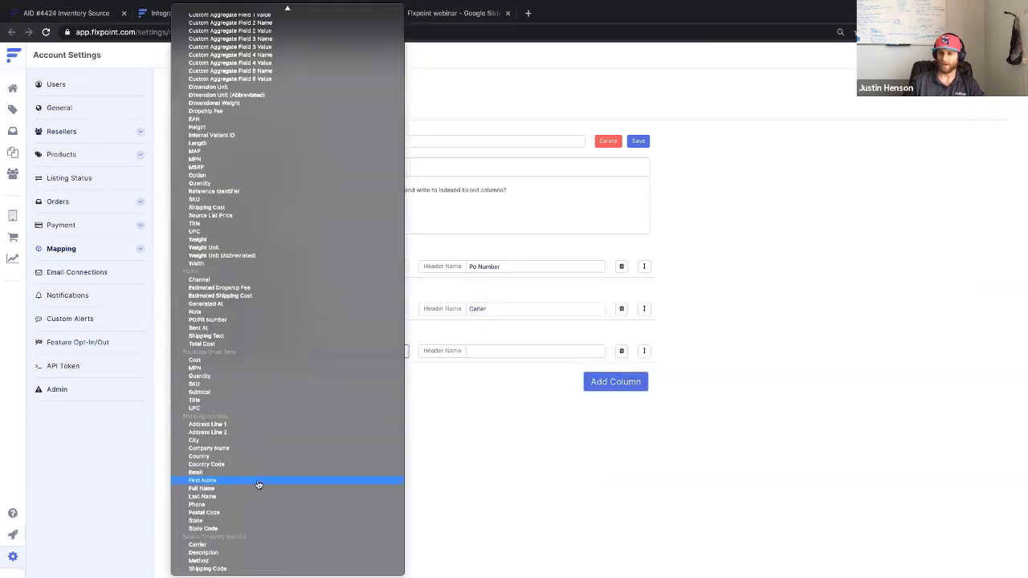
click(198, 560)
click(509, 351)
text(Method)
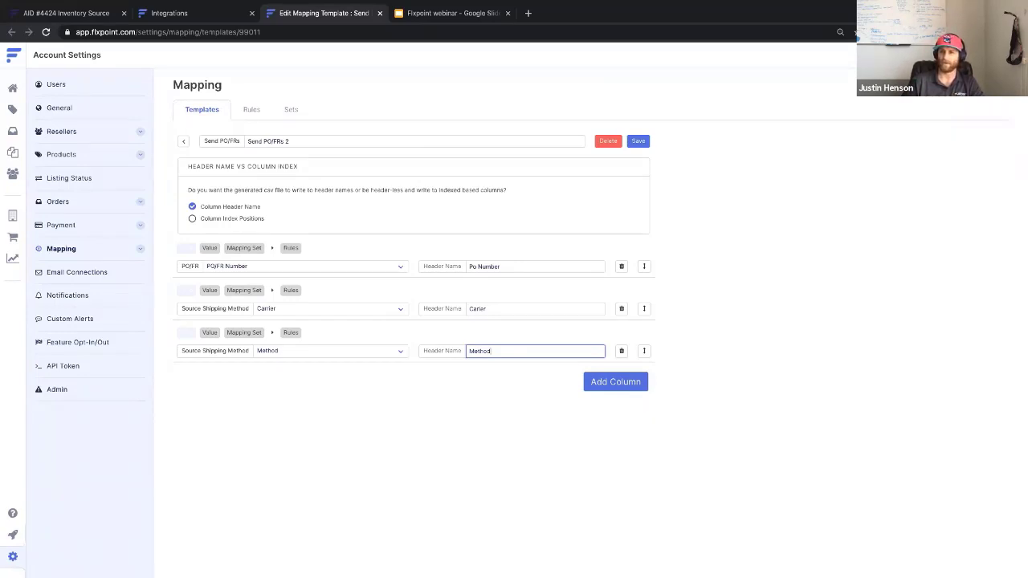
click(638, 142)
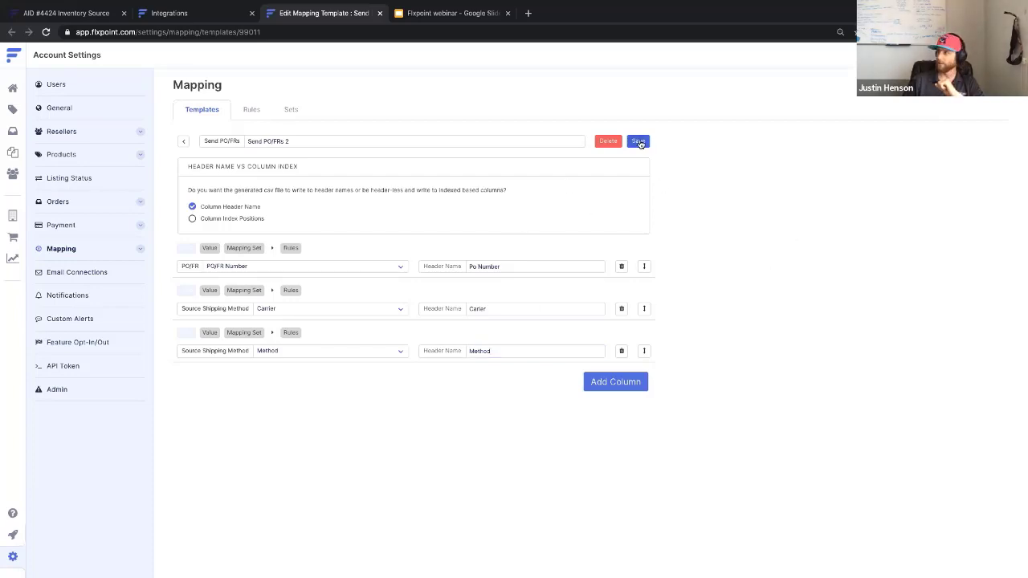
Return to the integration, save and complete it, and turn scheduling on.
click(378, 13)
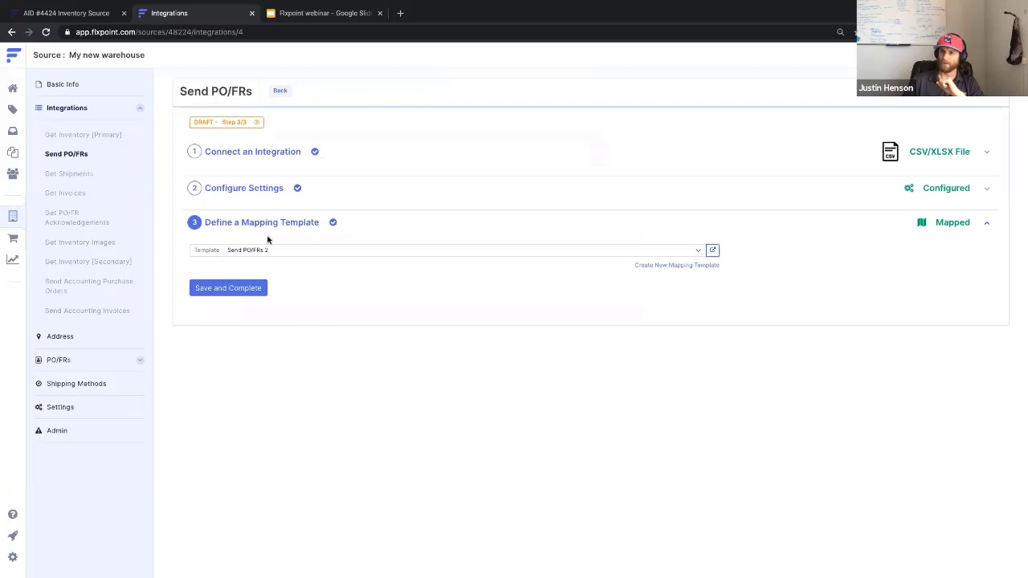
click(238, 288)
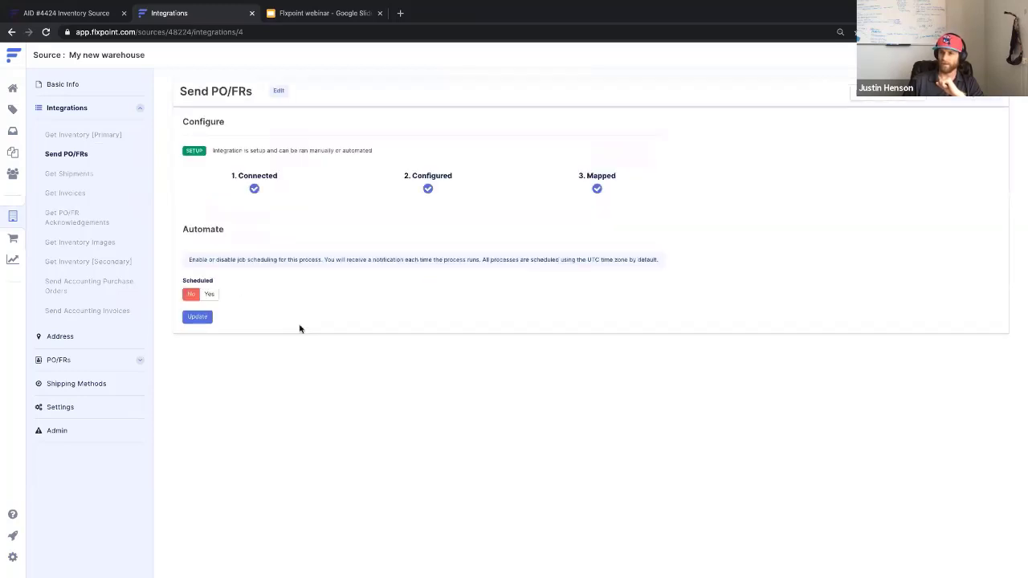
click(208, 295)
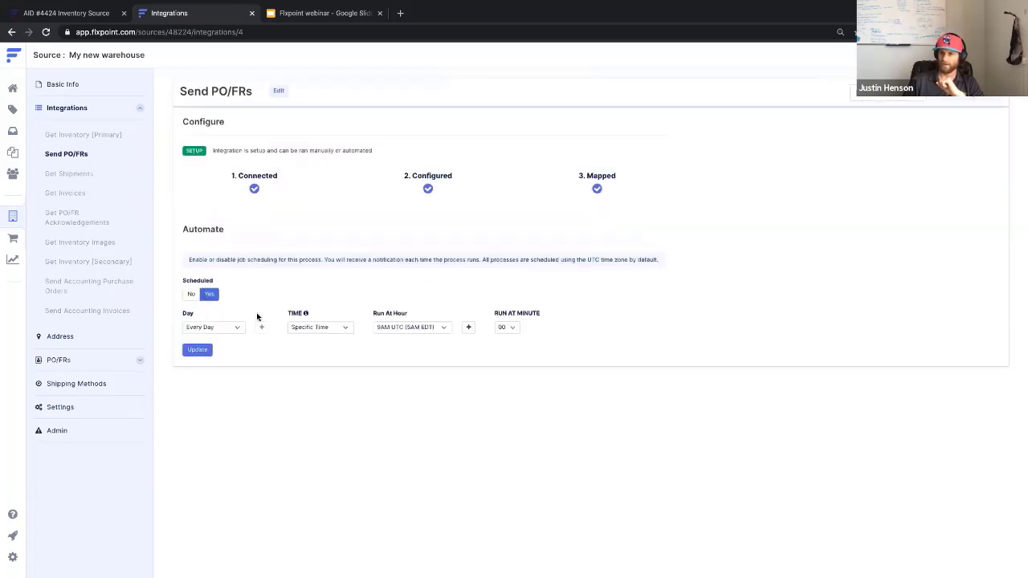
click(317, 329)
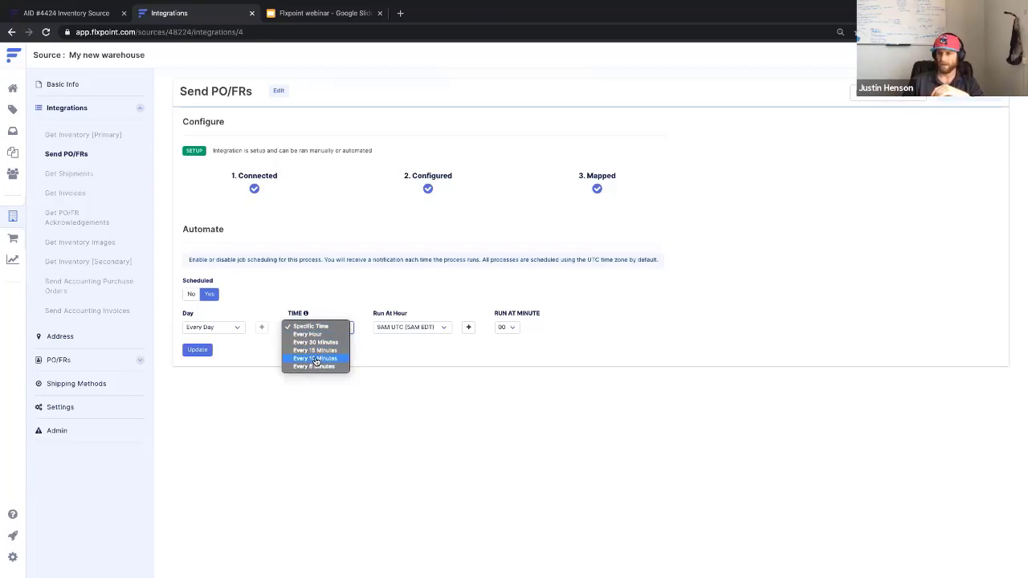
click(316, 360)
Set the schedule to run every 5 minutes, save it, and return to the integrations list.
click(323, 327)
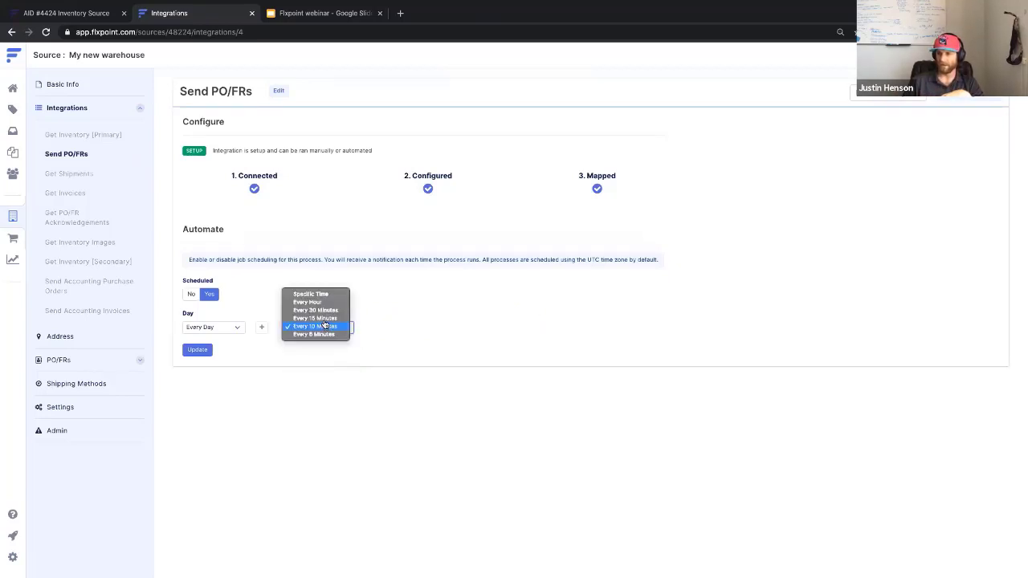
click(323, 321)
click(327, 335)
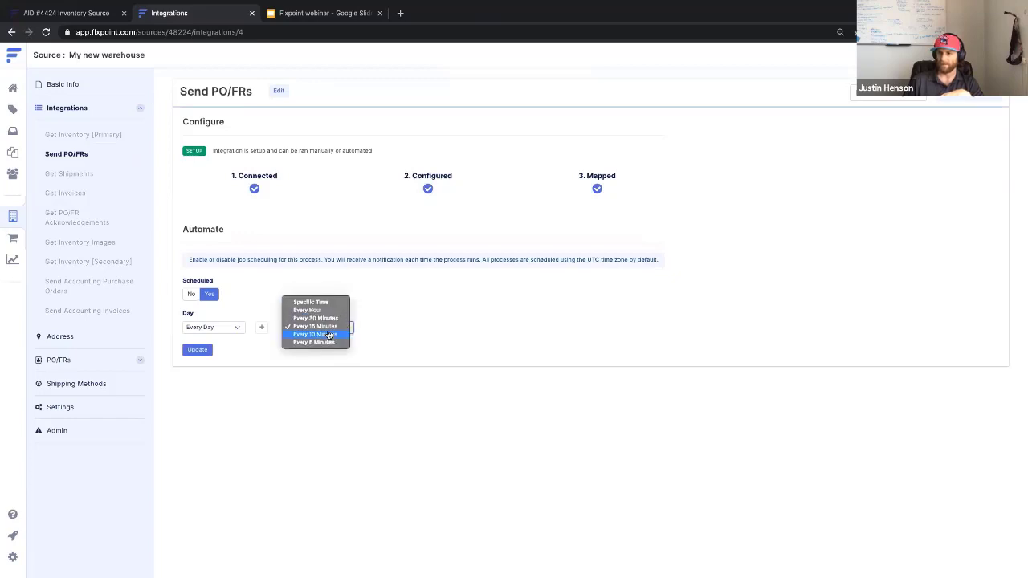
click(328, 334)
click(327, 332)
click(324, 320)
click(326, 335)
click(321, 341)
mouse_move(306, 314)
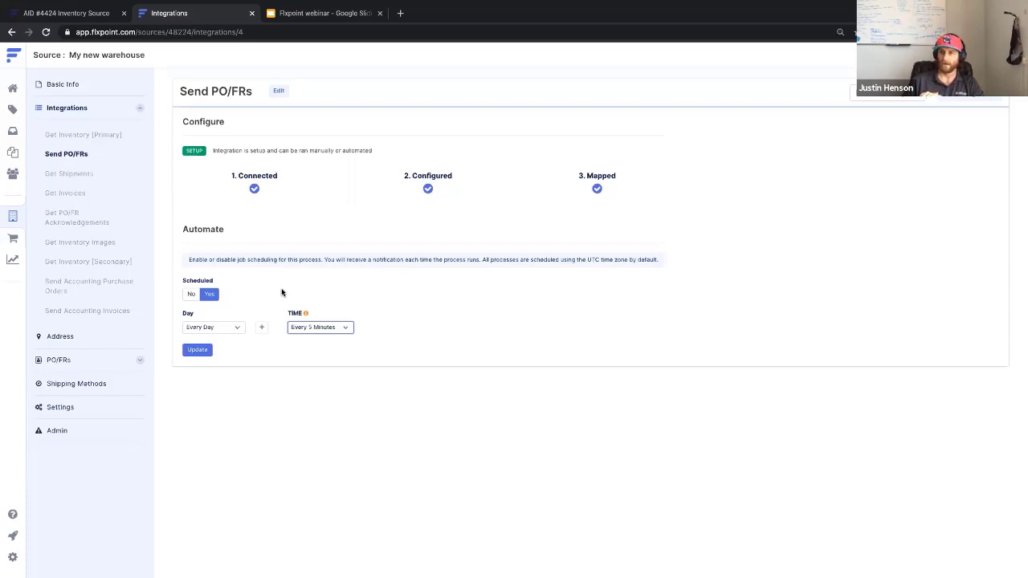
click(199, 350)
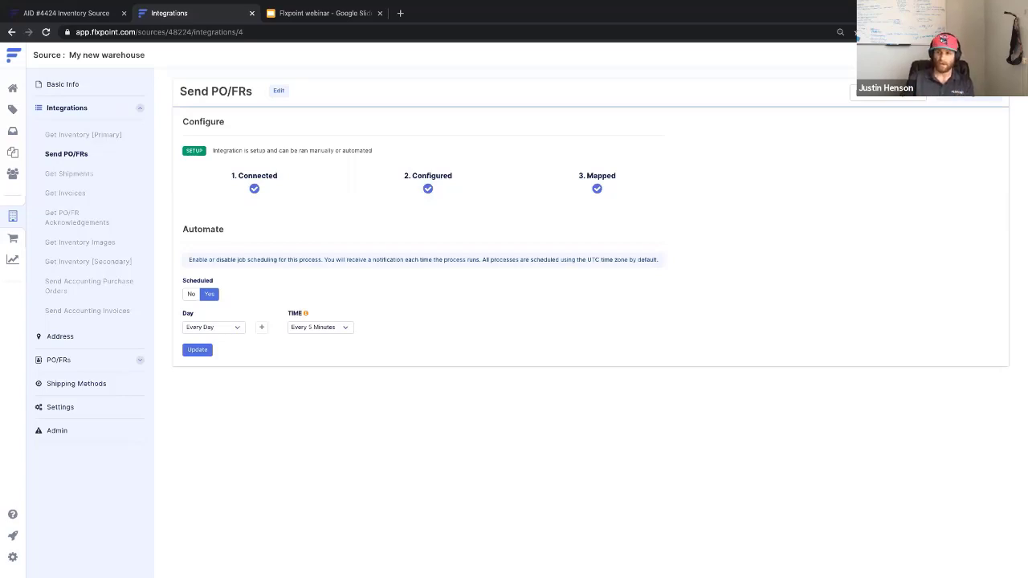
click(99, 106)
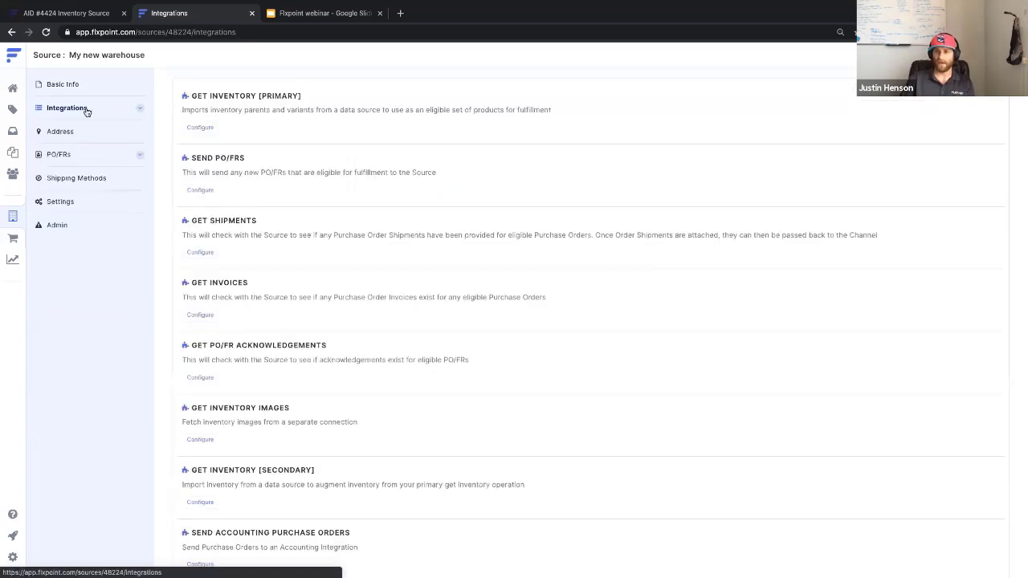
Highlight the D&H source's API token, then go to the product variants list.
click(9, 217)
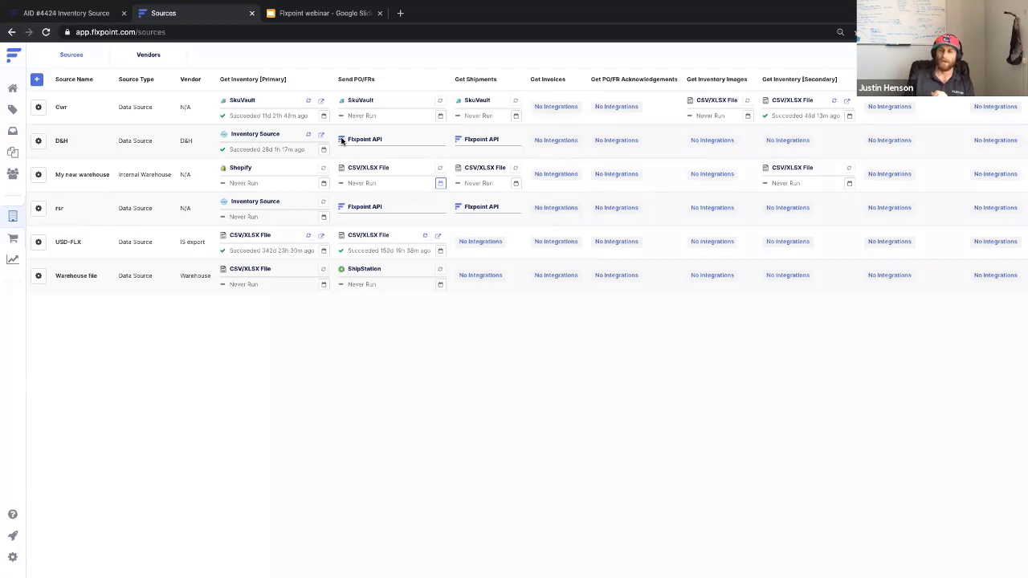
click(37, 140)
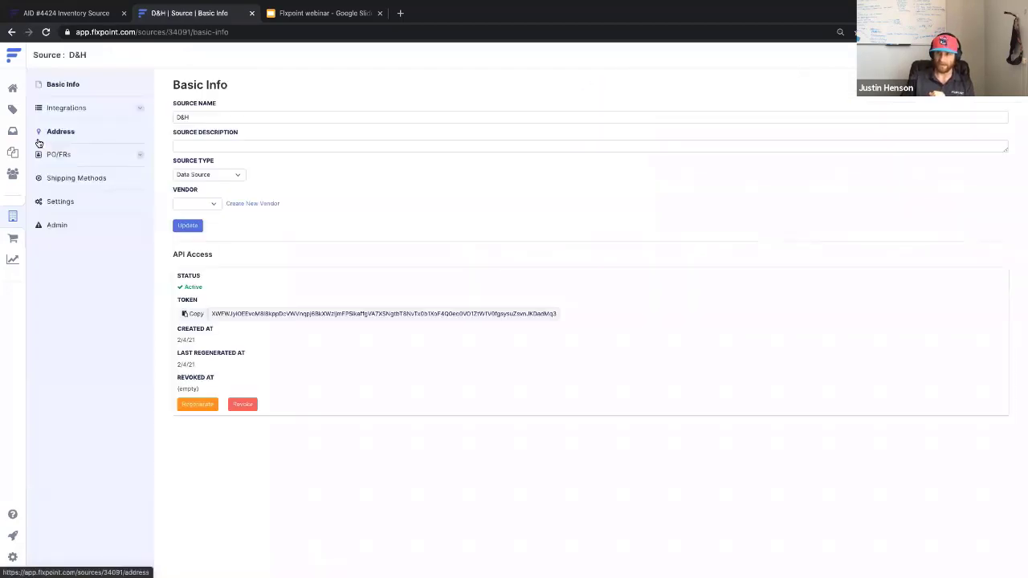
drag(214, 314, 557, 314)
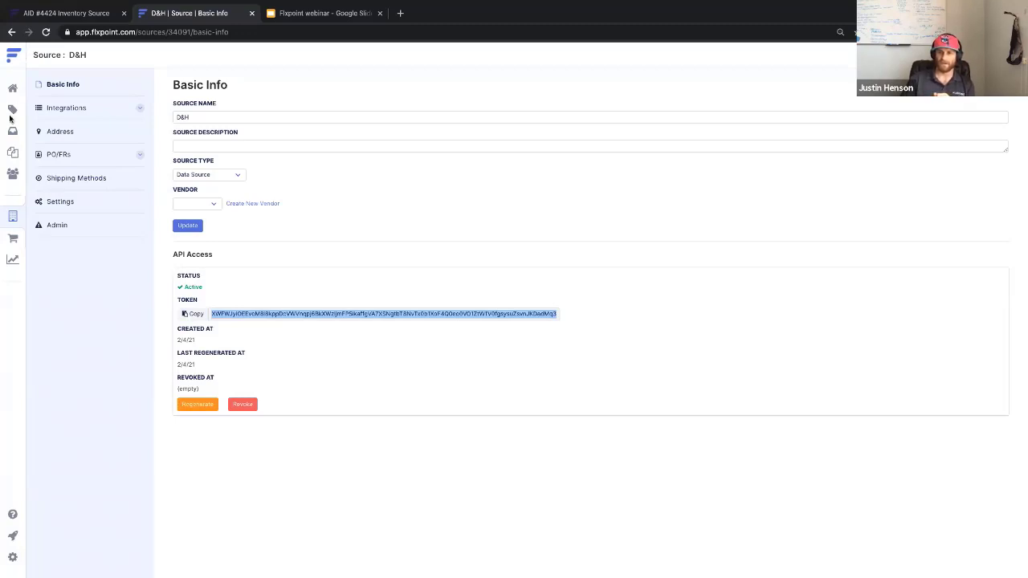
click(9, 113)
click(9, 113)
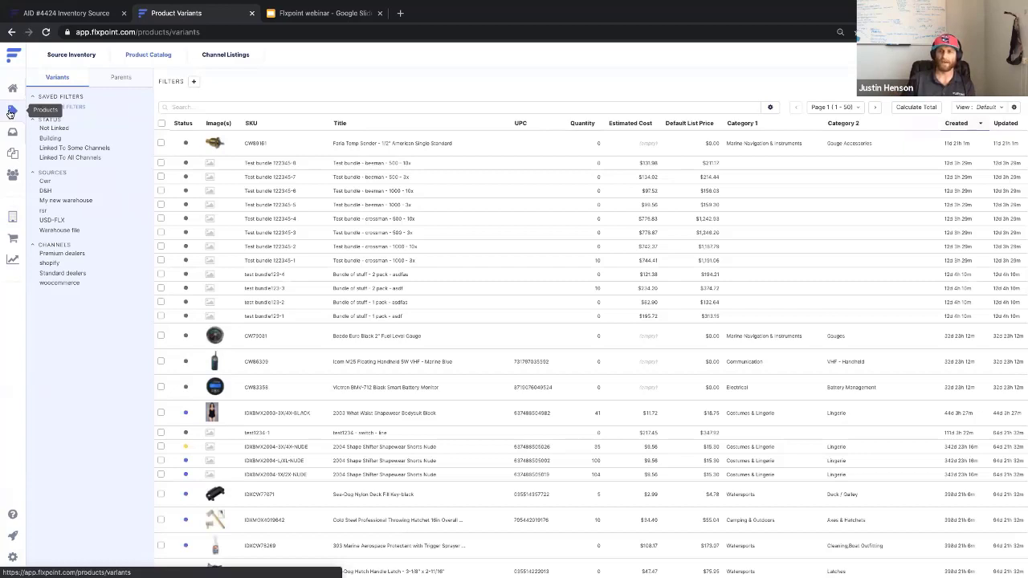
click(12, 131)
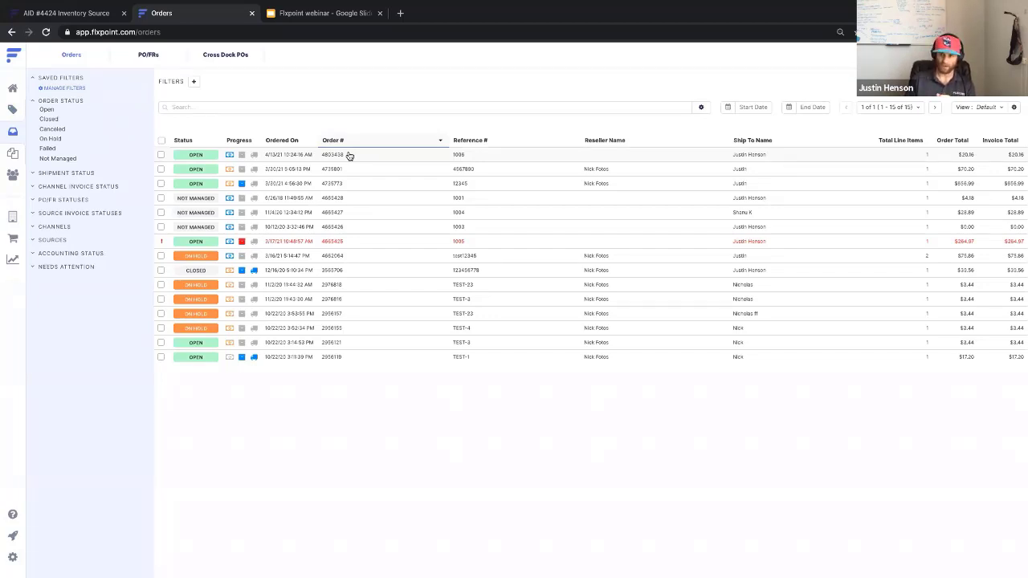
click(283, 198)
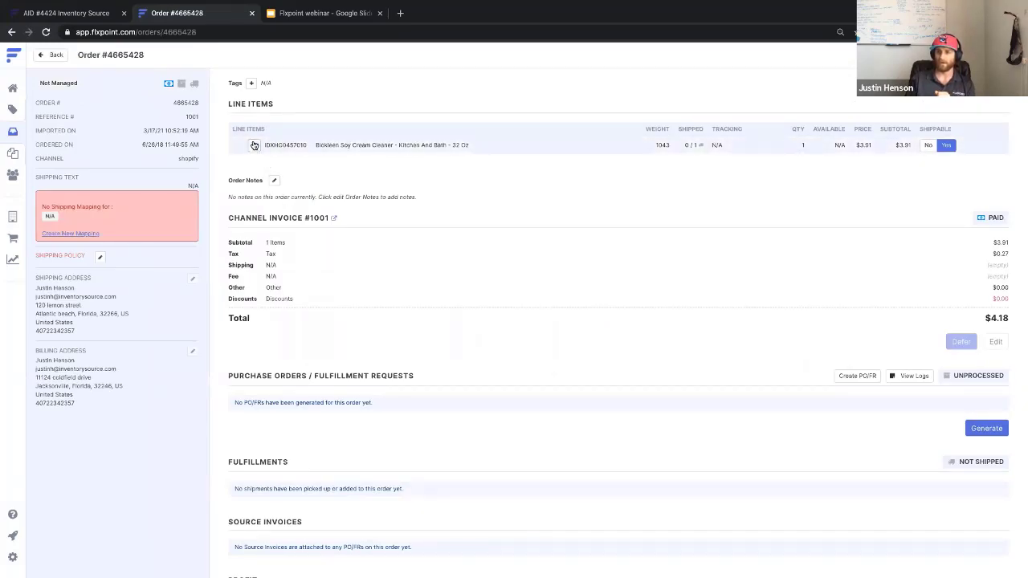
Select SKU IDXHG0457010 and set the line item's Shippable to No, closing the order.
drag(265, 143, 310, 143)
double_click(303, 145)
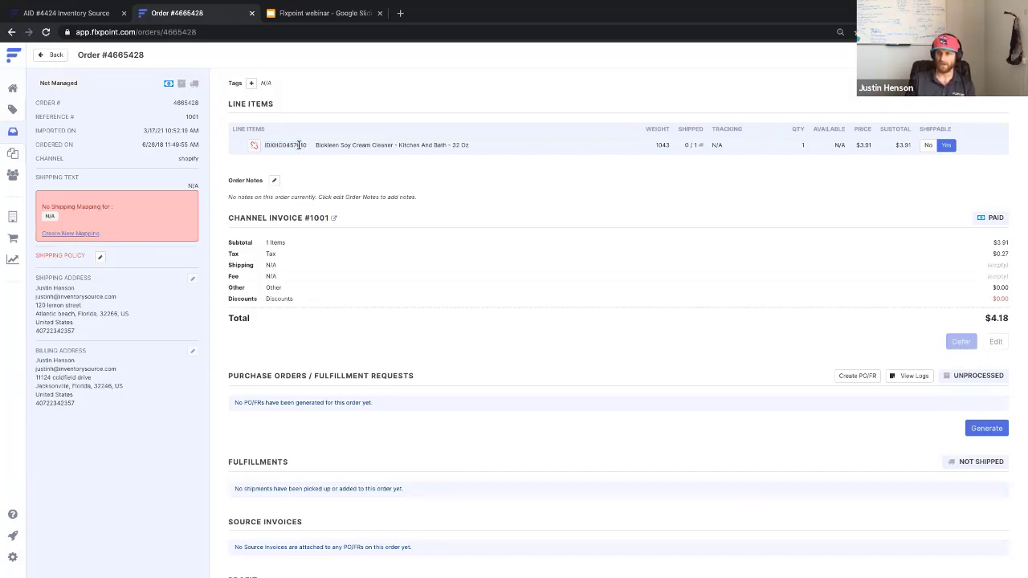
drag(264, 145, 307, 145)
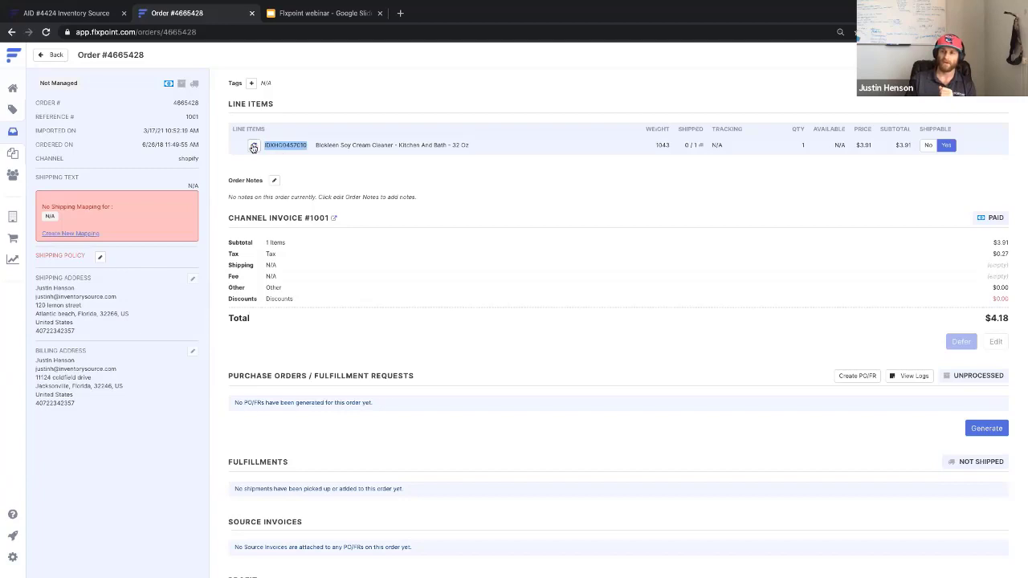
click(253, 146)
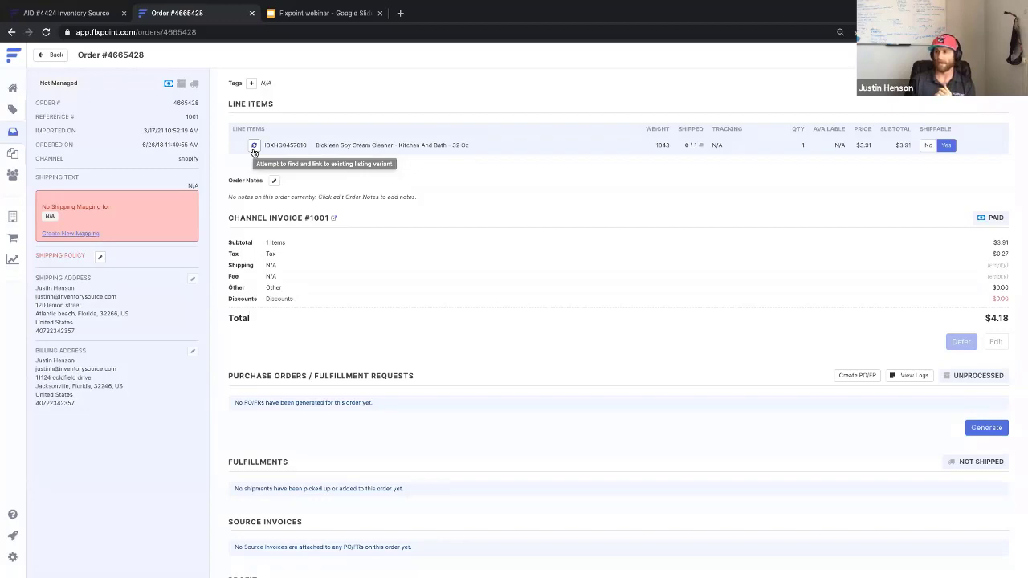
click(927, 145)
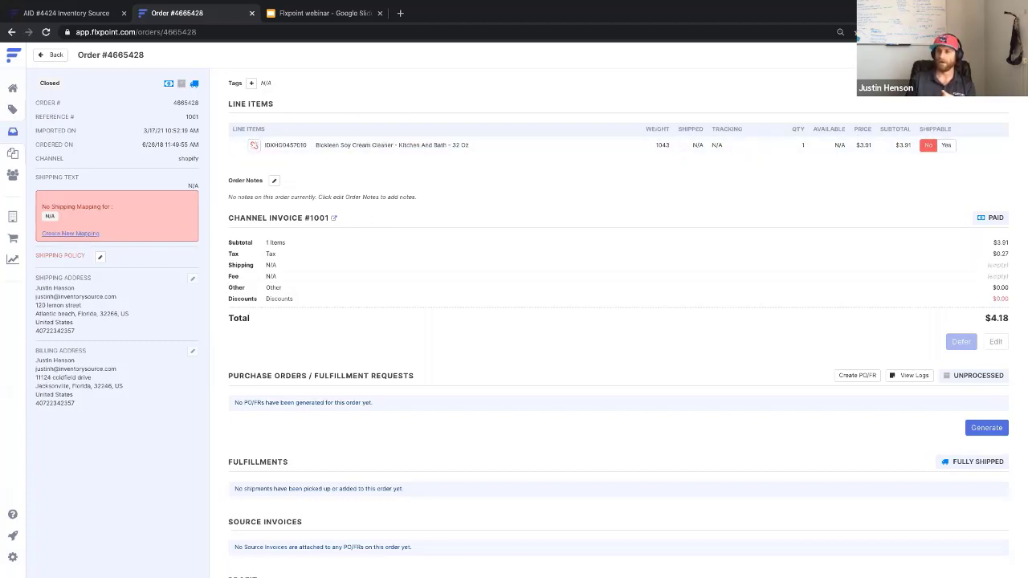
click(13, 235)
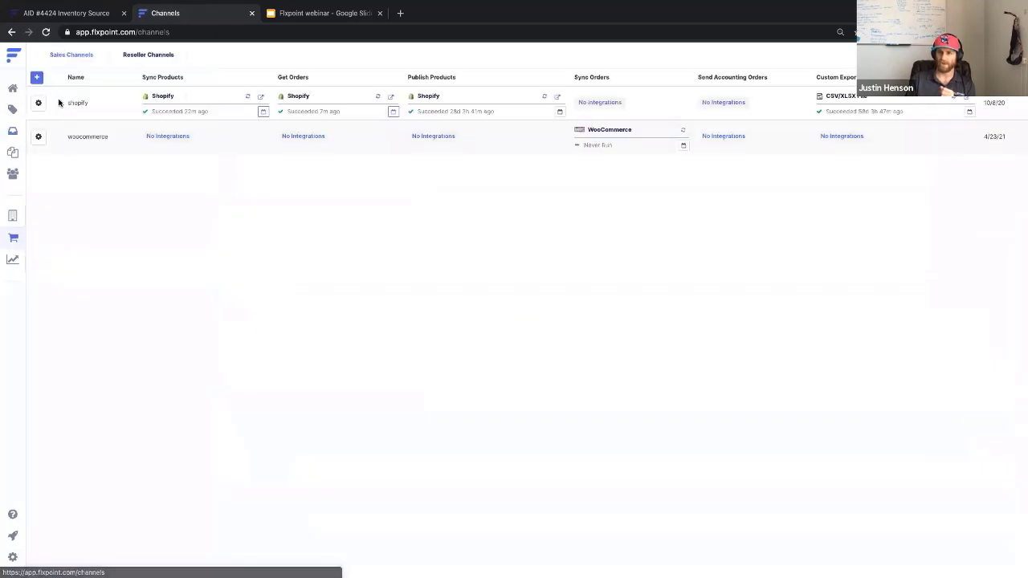
Set shopify's 'Flag unmanaged items as not shippable' to Yes, then go to the Orders settings.
click(38, 103)
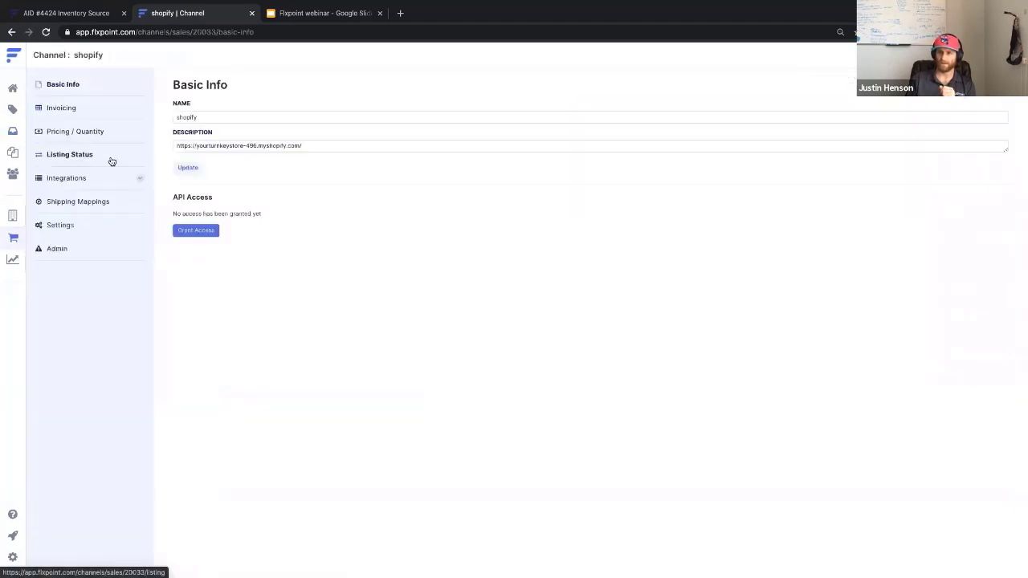
click(89, 225)
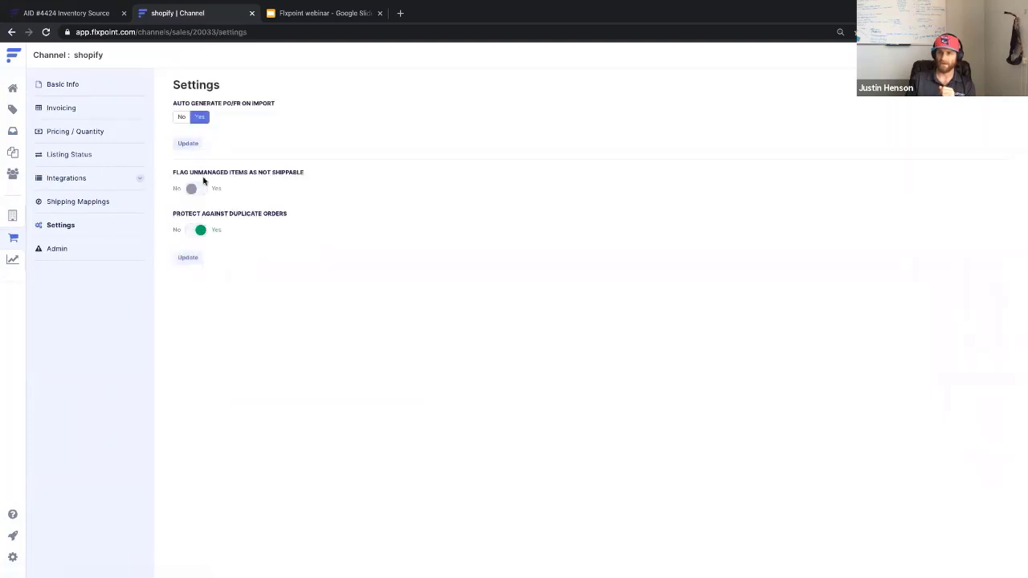
click(195, 188)
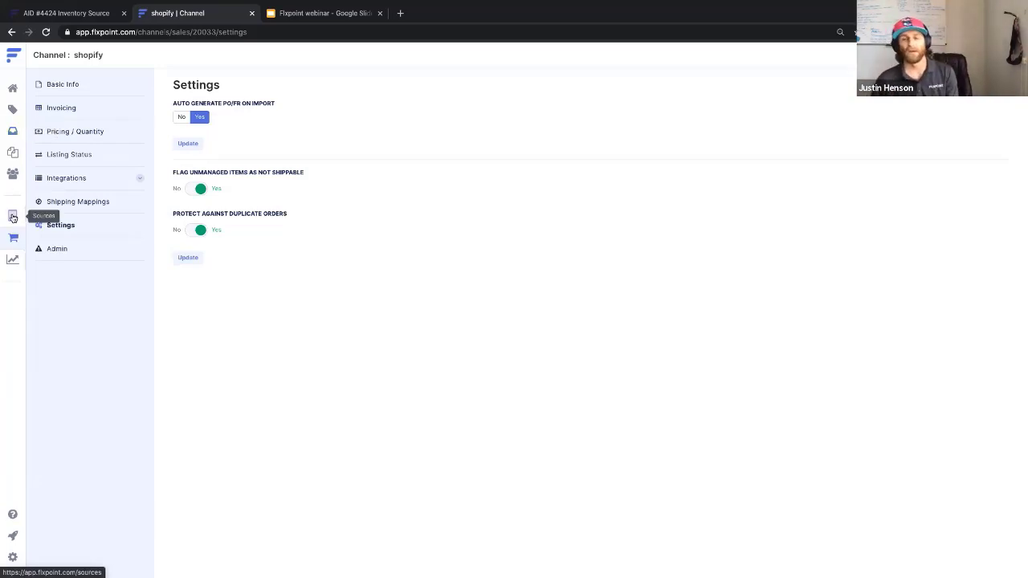
click(14, 556)
click(70, 202)
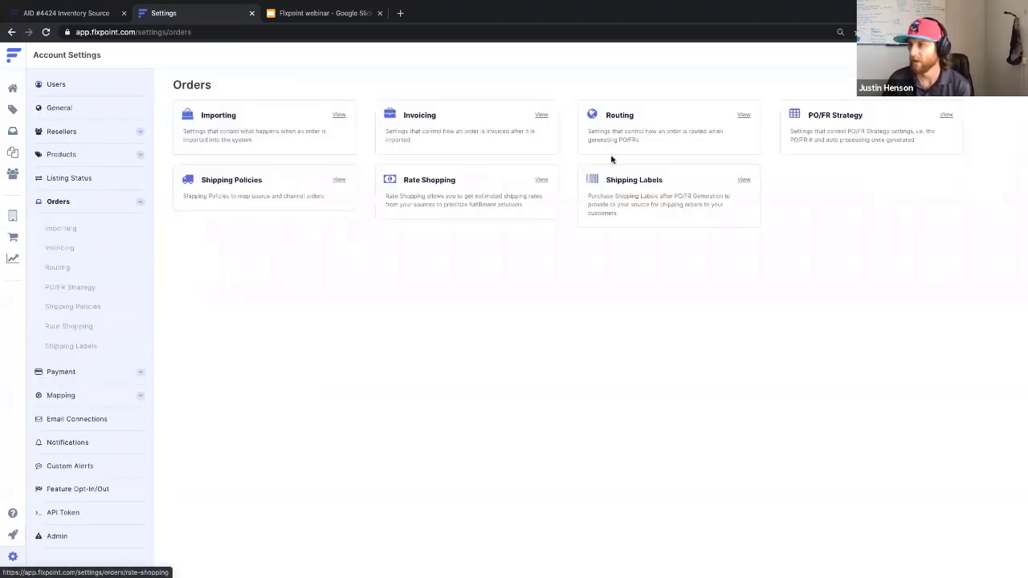
Toggle global Auto Process PO/FRs on and back off on the PO/FR Strategy page.
click(835, 122)
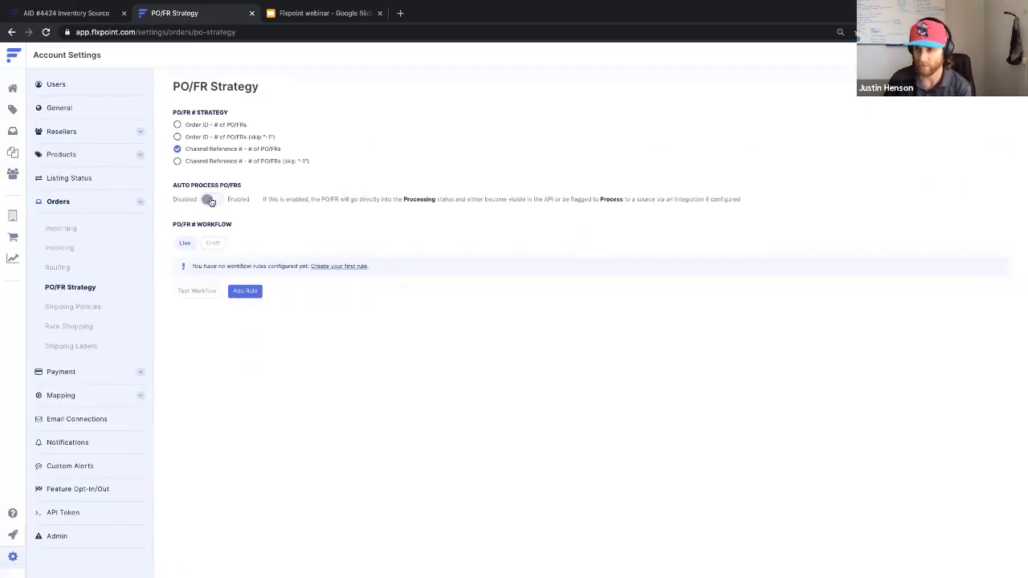
click(211, 200)
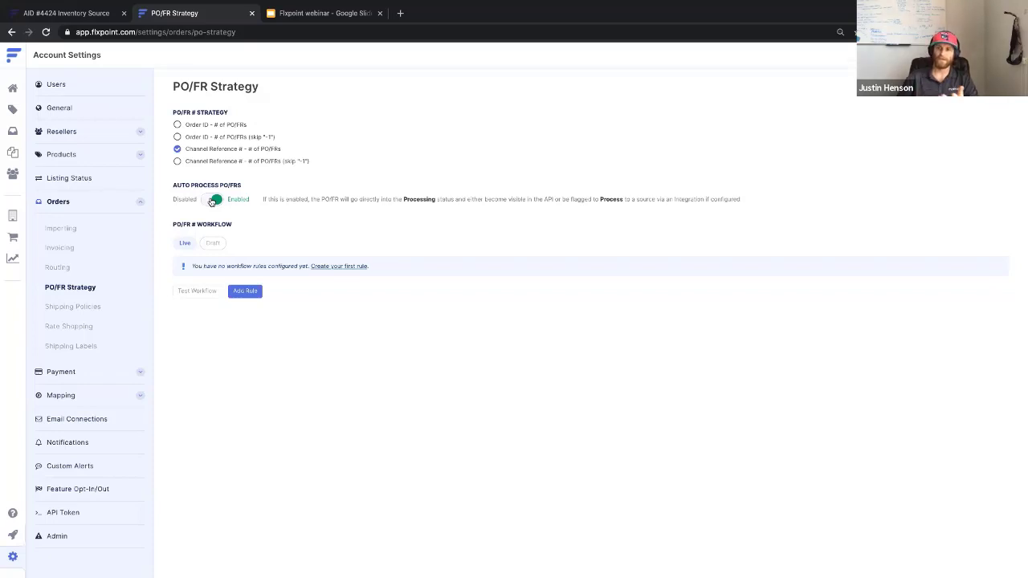
click(211, 200)
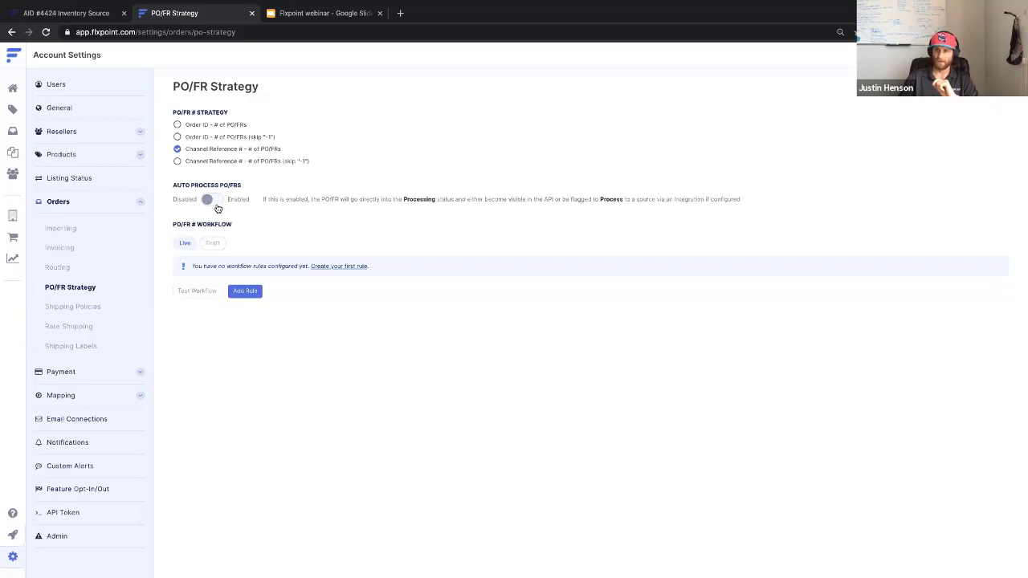
Go to the Cwr source's Settings > PO/FRs > PO/FR # Strategy page.
click(9, 217)
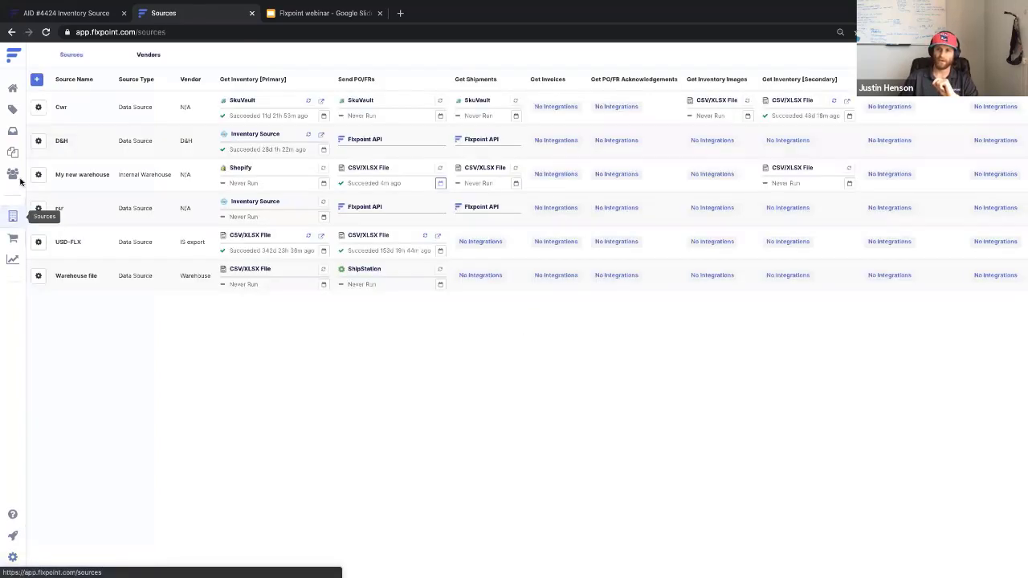
click(39, 108)
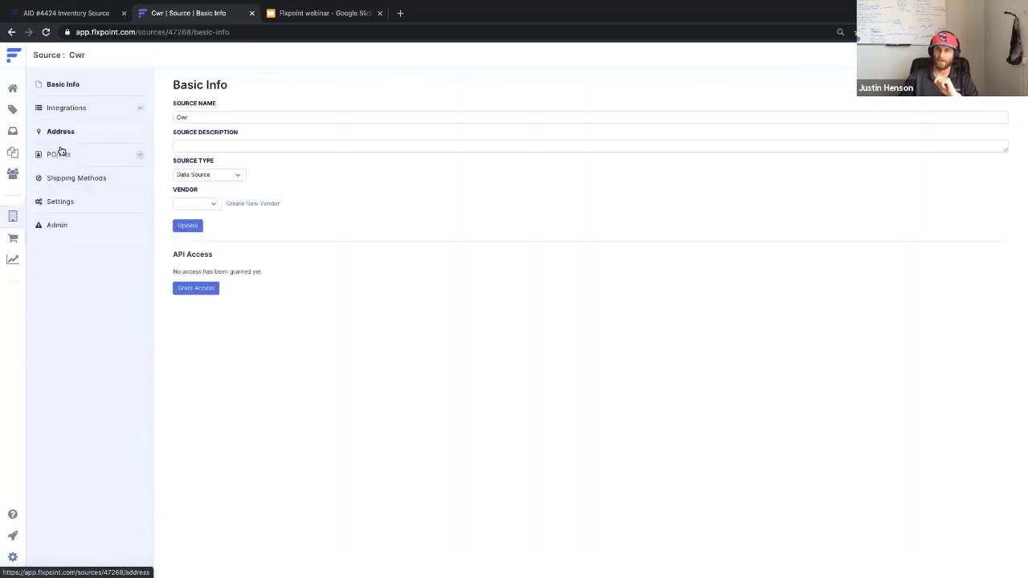
click(58, 200)
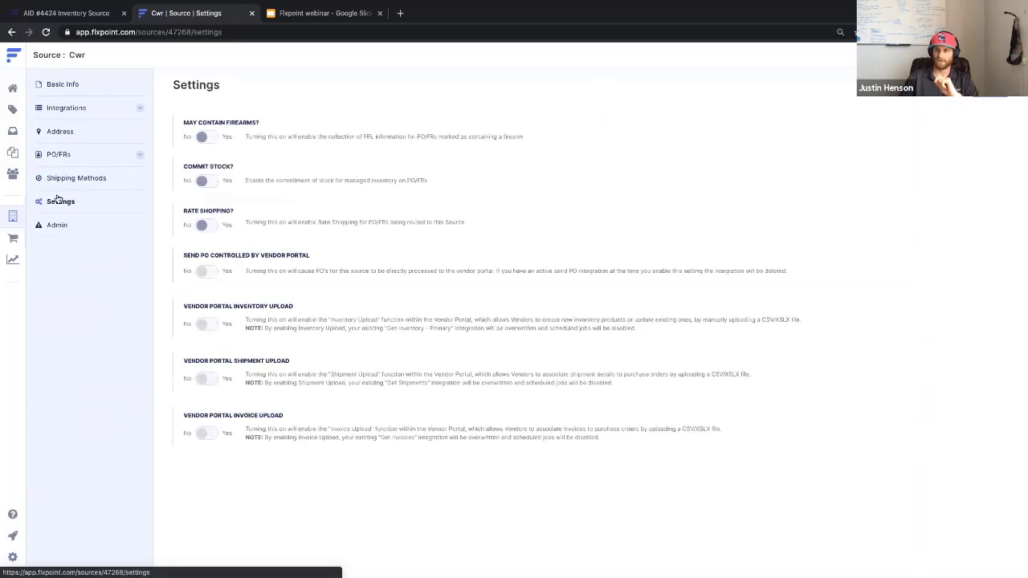
click(61, 155)
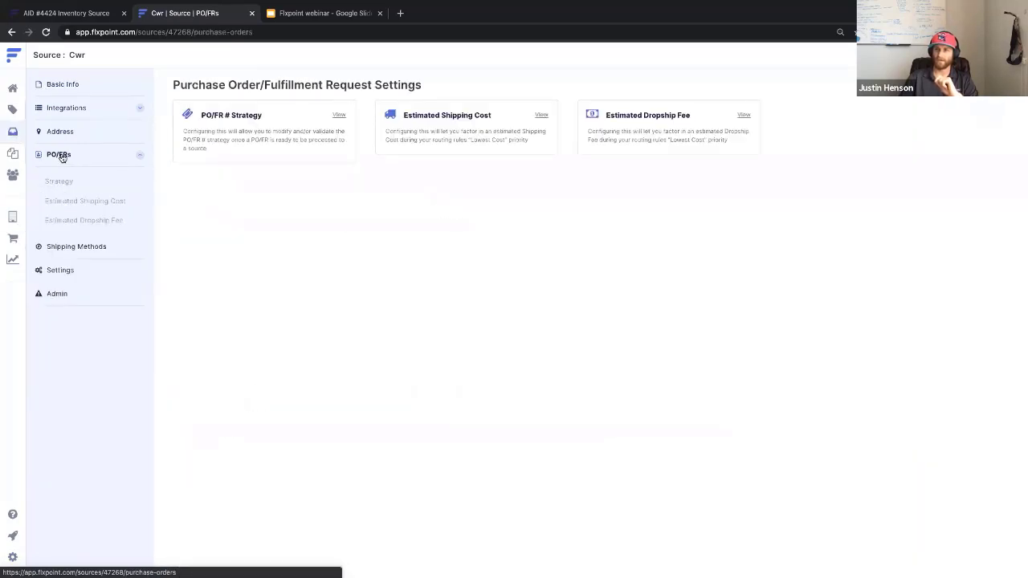
click(218, 121)
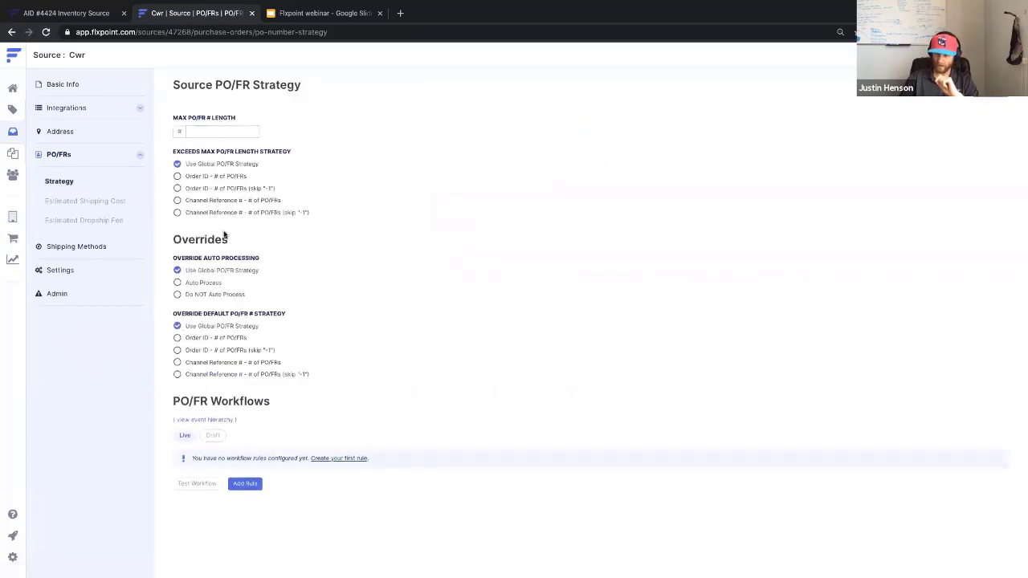
Try Cwr's auto-process overrides, leave it on Use Global PO/FR Strategy, then open Contact Us.
click(187, 285)
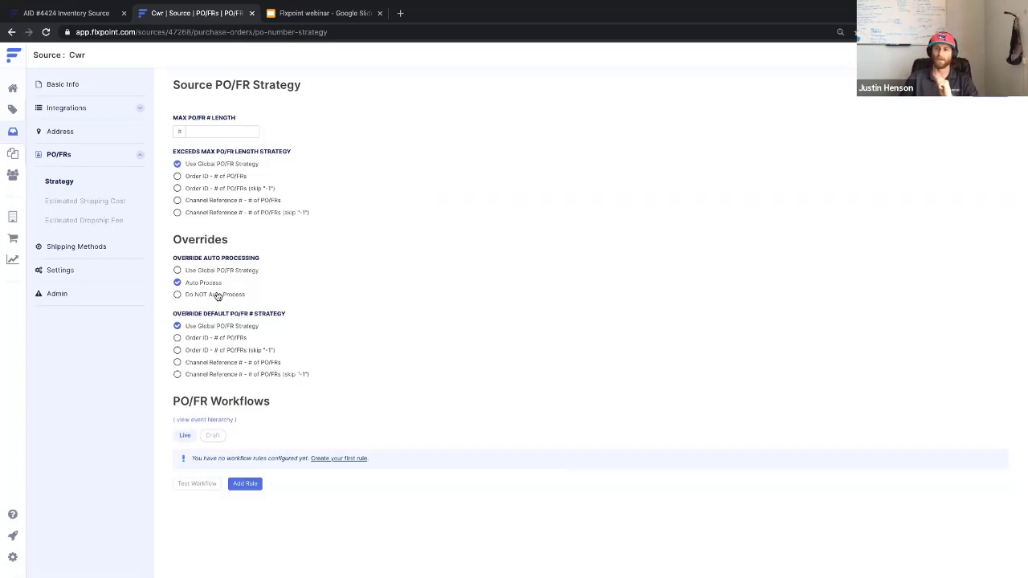
click(215, 294)
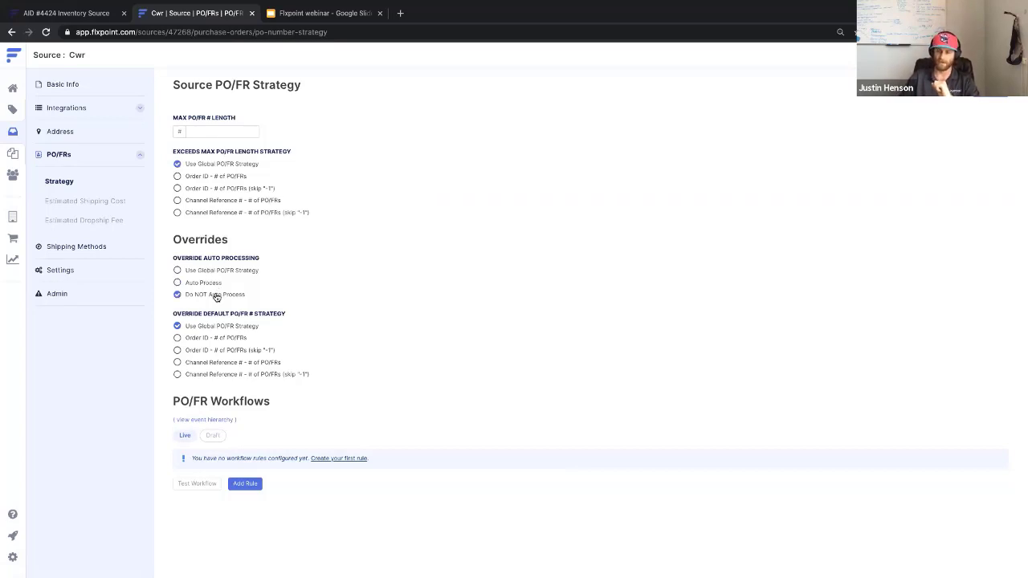
click(177, 270)
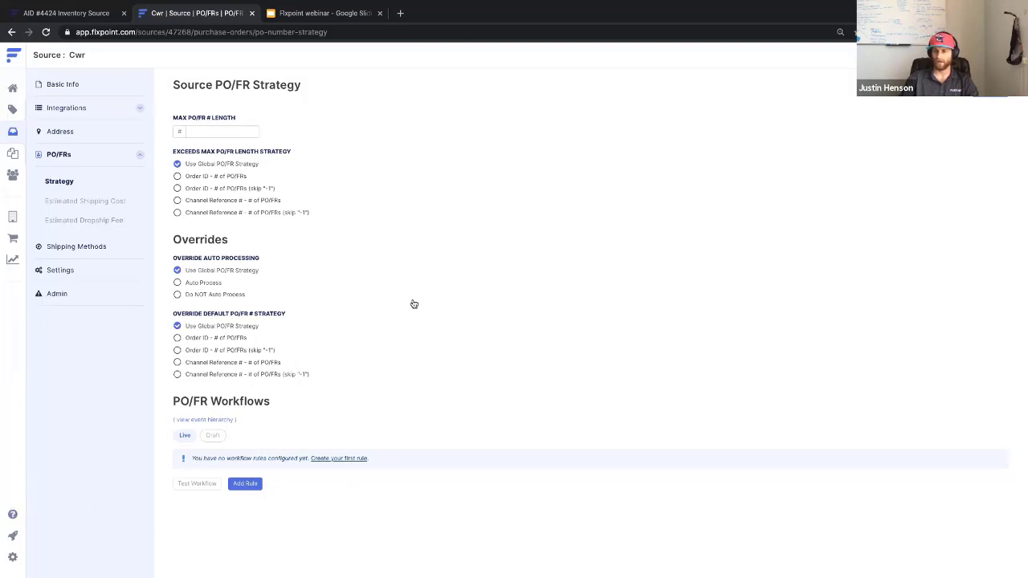
click(13, 514)
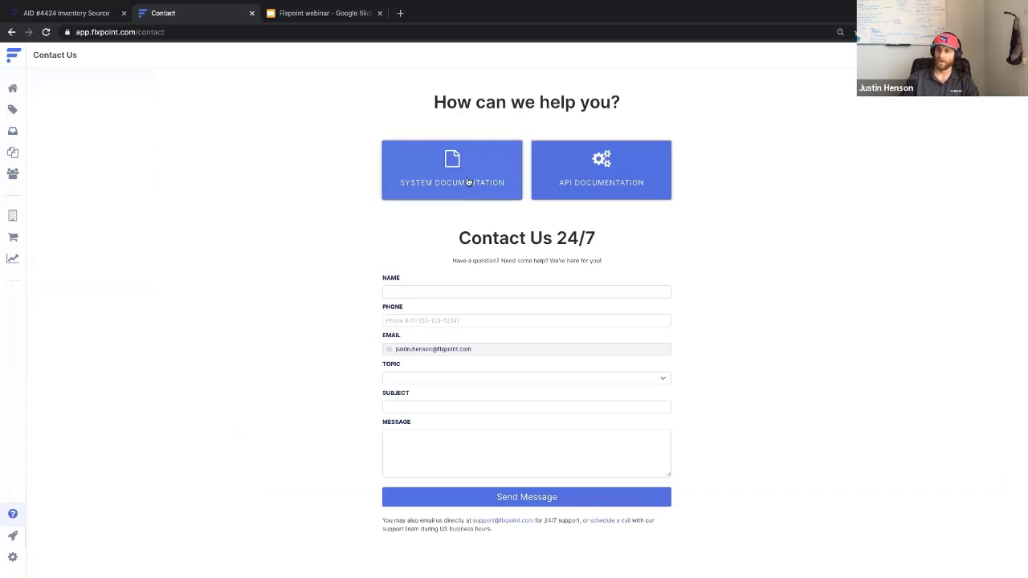